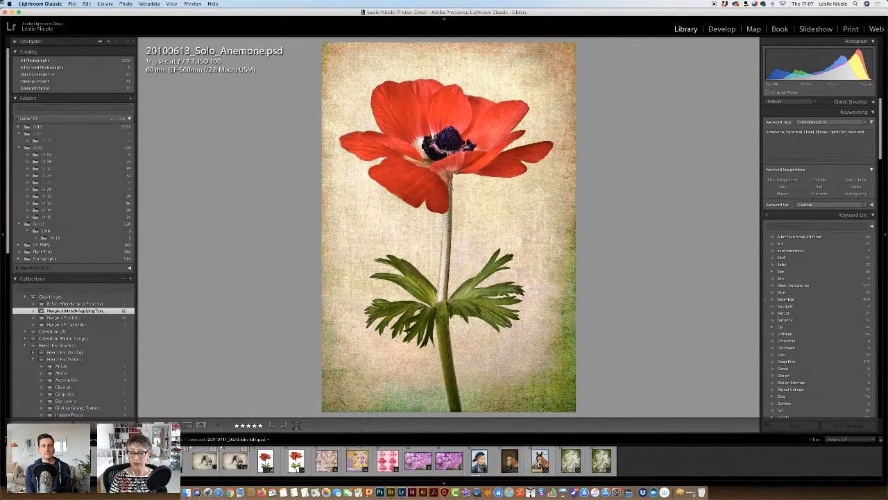
# - Compare the plain and textured versions of the horse and red anemone photos, and view the magnolia artwork
pyautogui.click(539, 461)
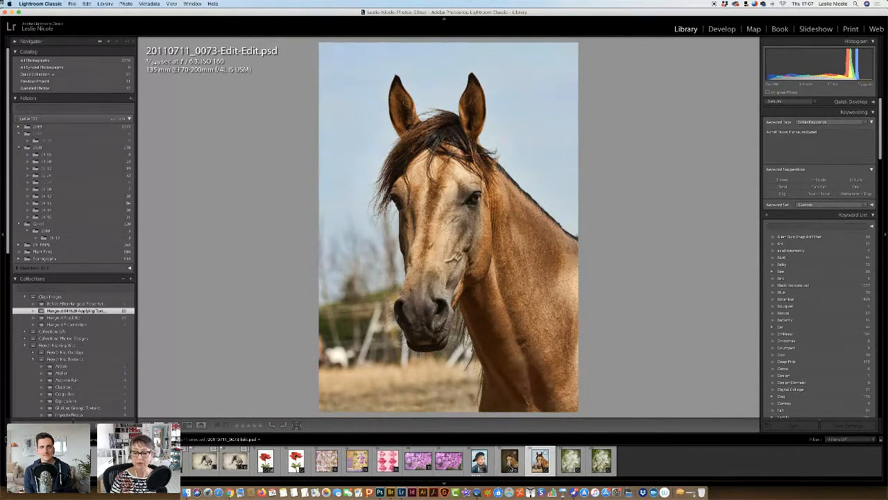
pyautogui.click(510, 462)
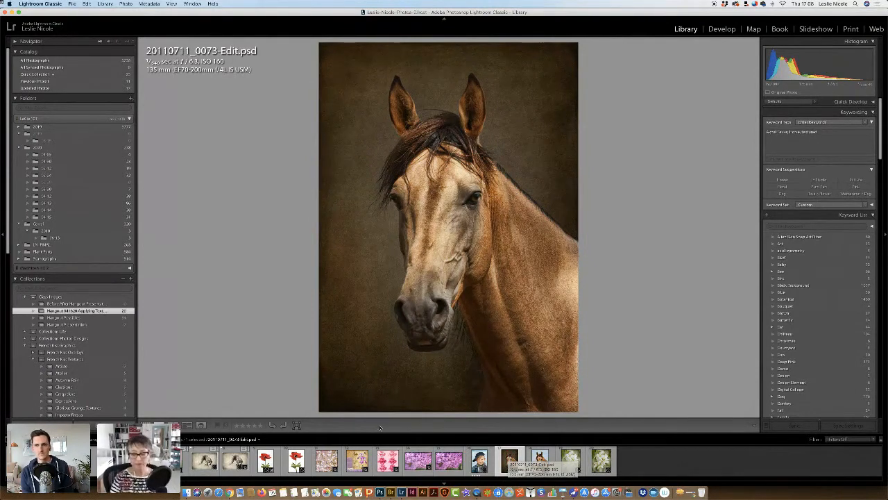
pyautogui.click(326, 461)
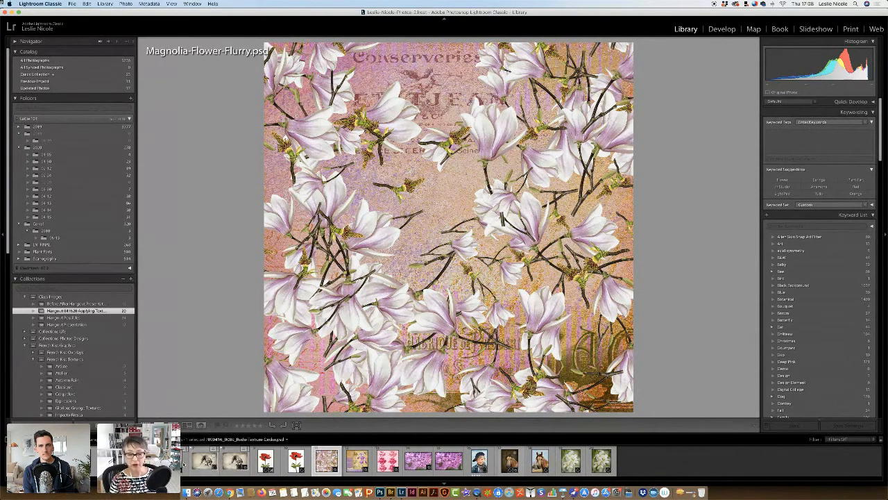
pyautogui.click(297, 460)
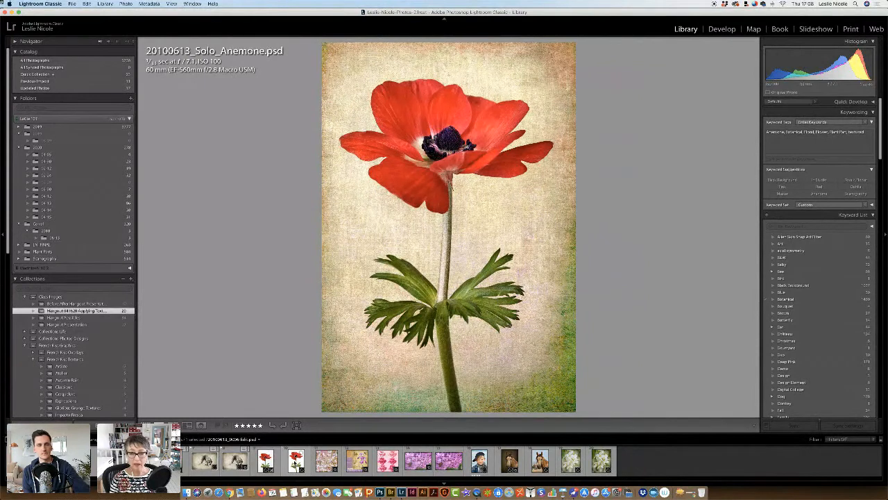
pyautogui.click(296, 460)
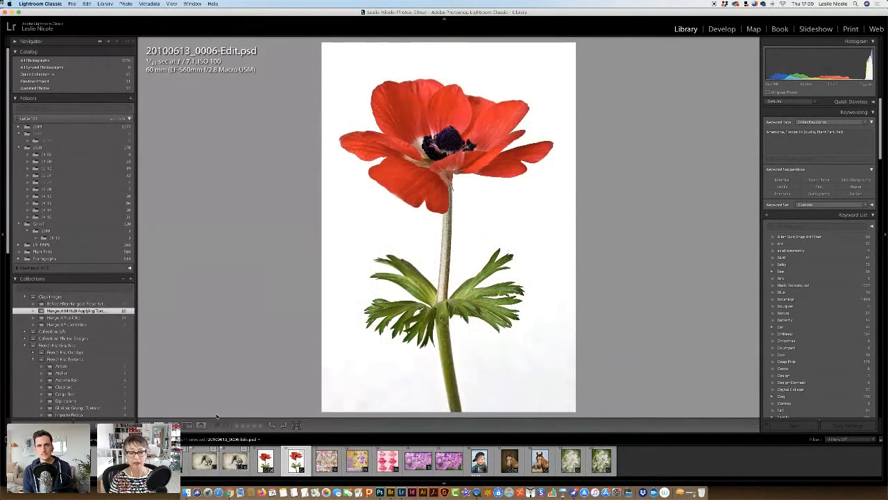
pyautogui.click(265, 470)
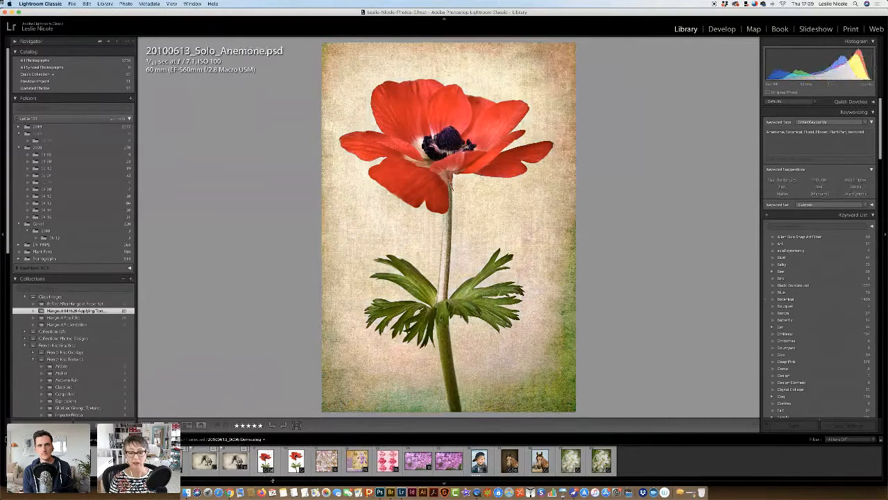
# - Open the original of the white-background anemone photo 20100613_0006-Edit.psd in Photoshop for editing
pyautogui.click(297, 469)
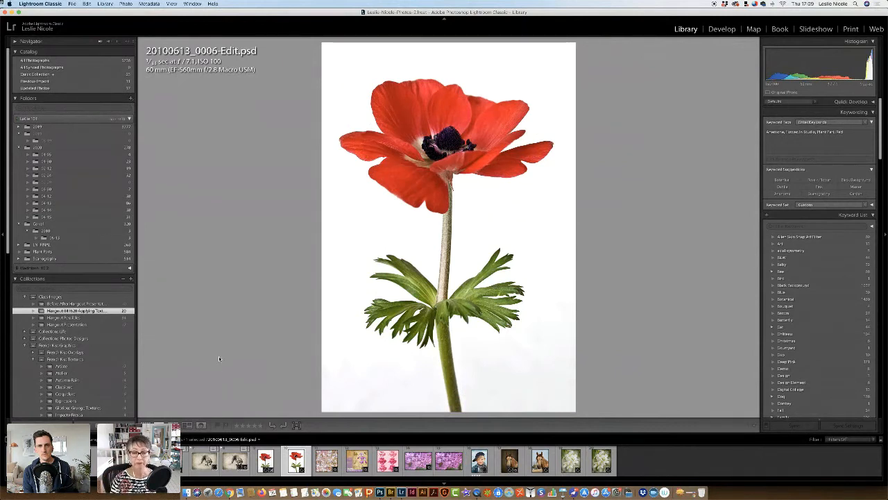
pyautogui.press('super+e')
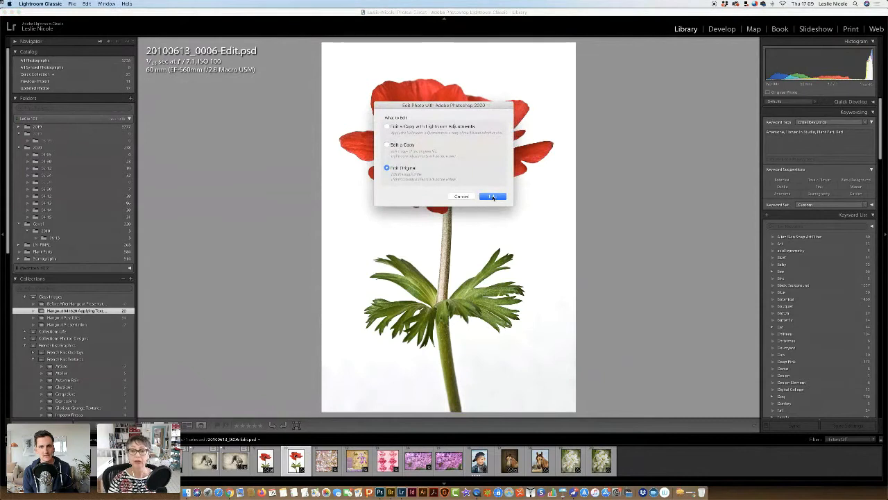
pyautogui.click(492, 197)
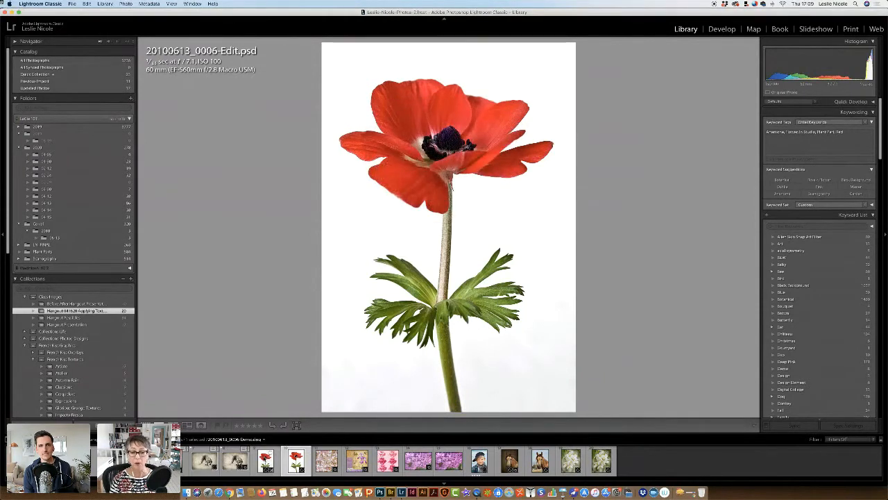
pyautogui.click(266, 461)
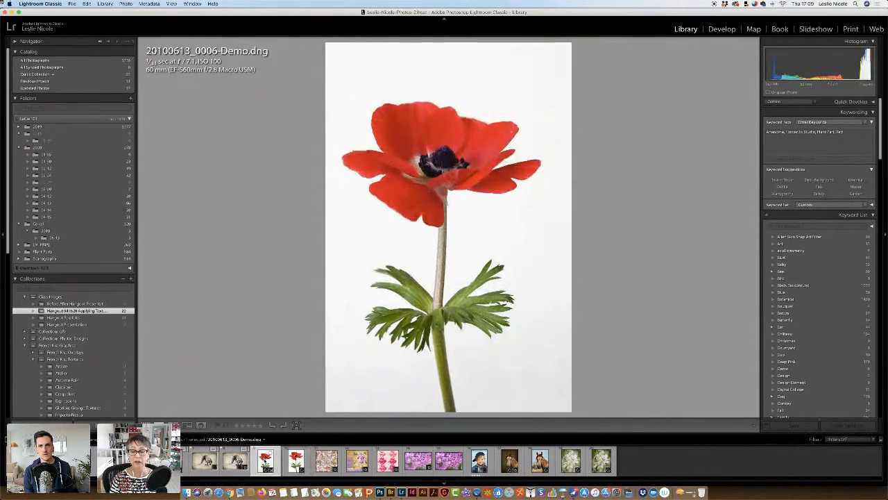
pyautogui.click(297, 461)
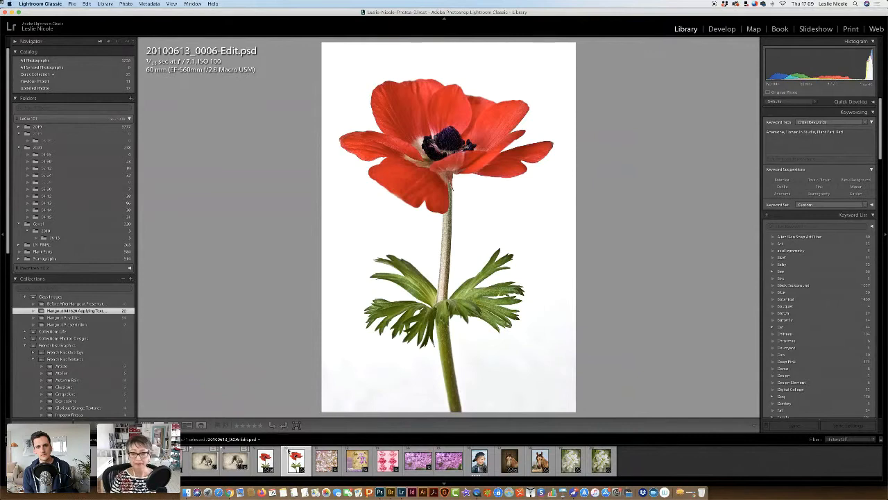
pyautogui.press('super+e')
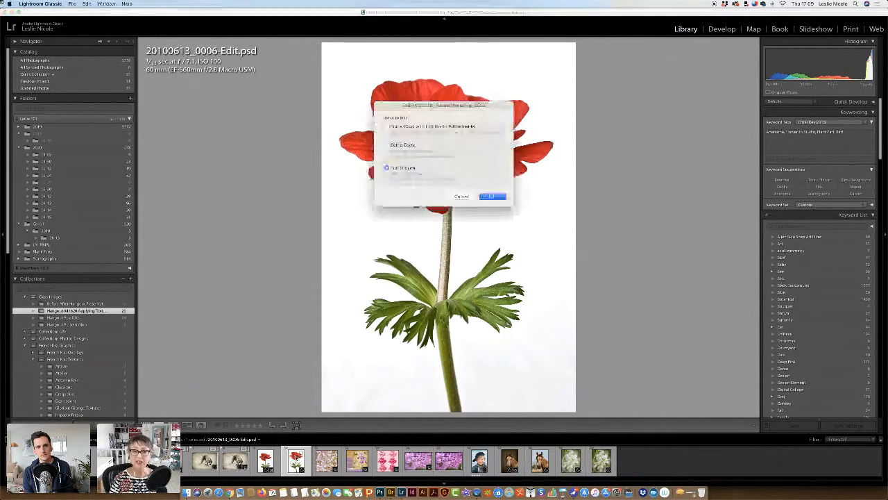
pyautogui.click(491, 197)
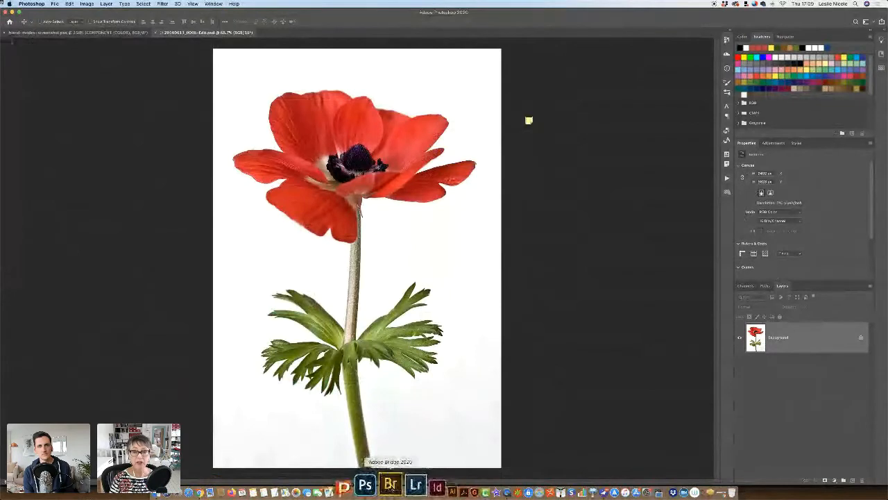
# - Switch to Bridge and open FrenchKiss_LesTextures-1-Sentier-Forestier.jpg from the FrenchKiss_LesTextures_1_2of2 folder in Photoshop
pyautogui.click(390, 484)
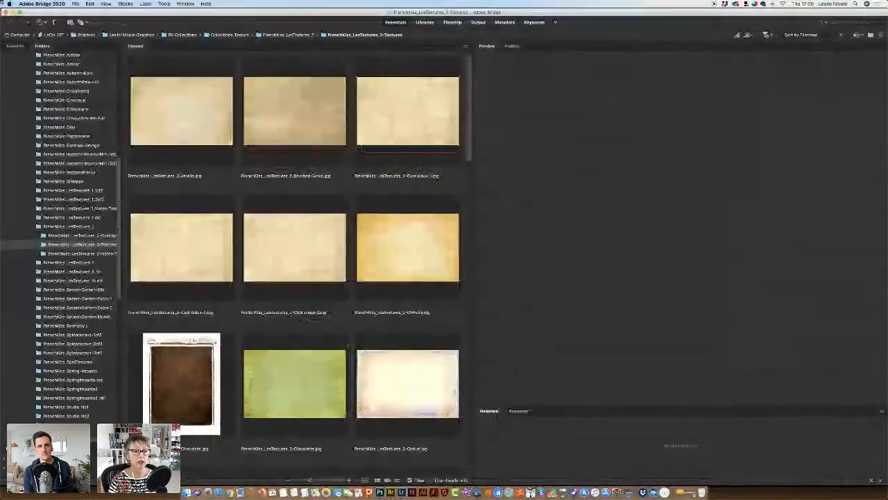
pyautogui.click(90, 192)
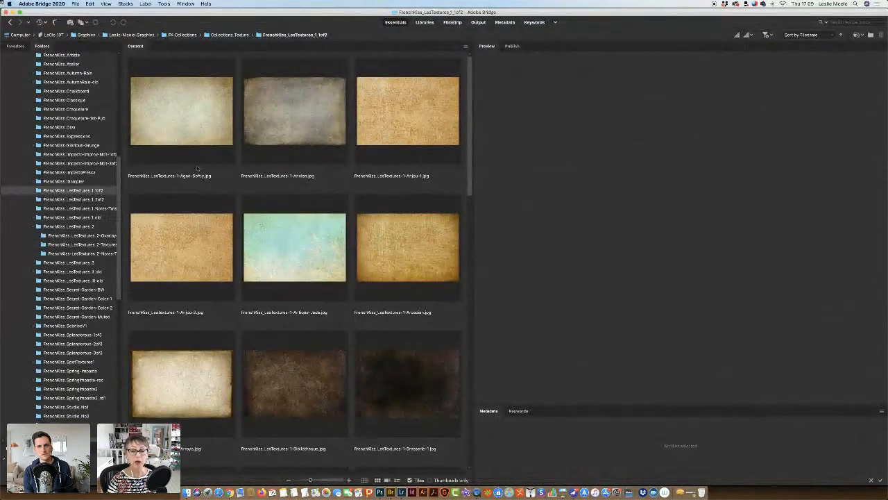
pyautogui.click(80, 200)
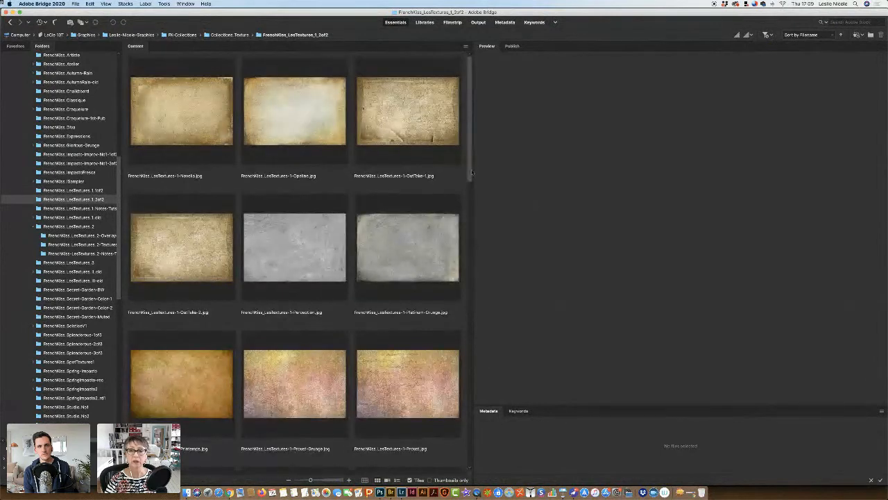
pyautogui.moveTo(472, 172); pyautogui.dragTo(428, 357)
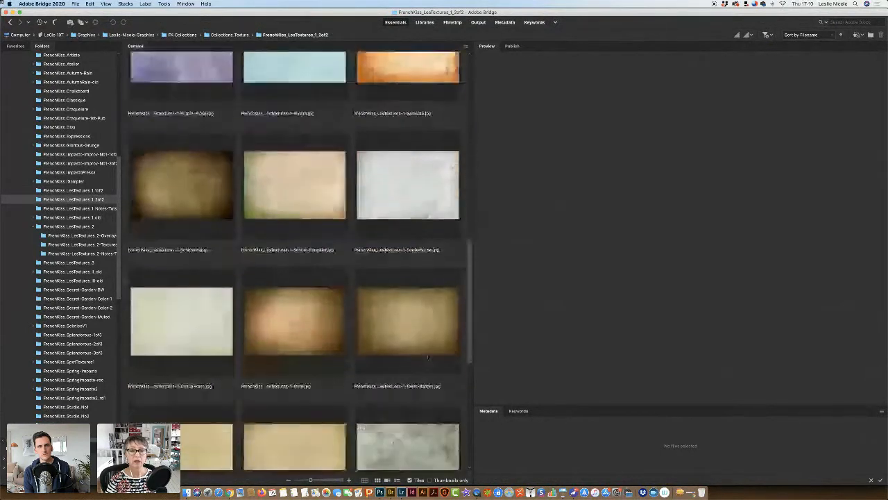
pyautogui.click(274, 206)
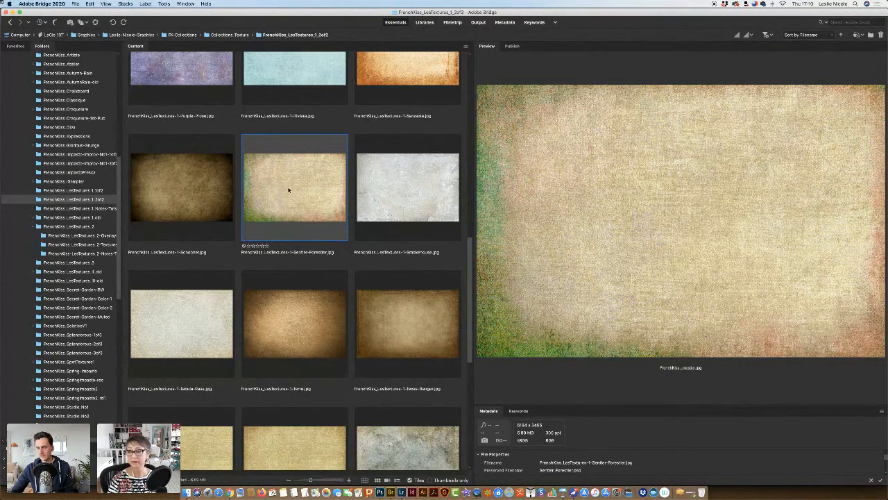
pyautogui.press('super+Tab')
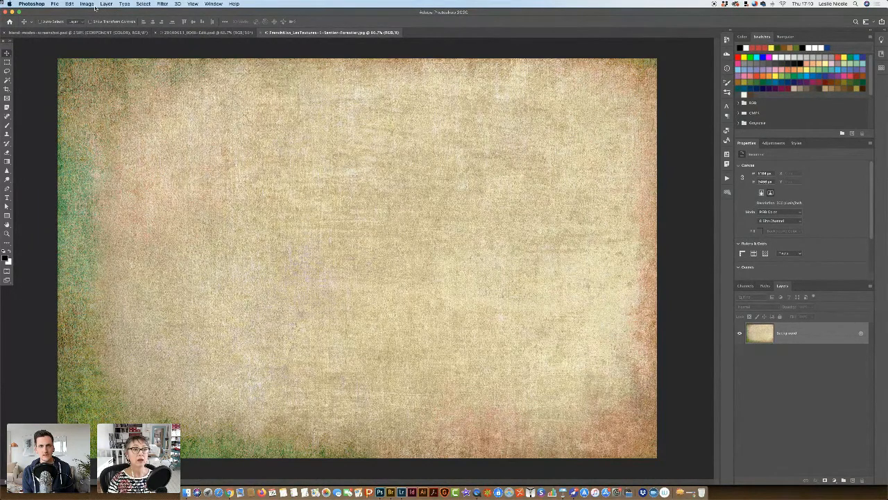
# - Rotate the Sentier-Forestier texture image 90° counter-clockwise into portrait orientation
pyautogui.click(89, 5)
pyautogui.moveTo(125, 71)
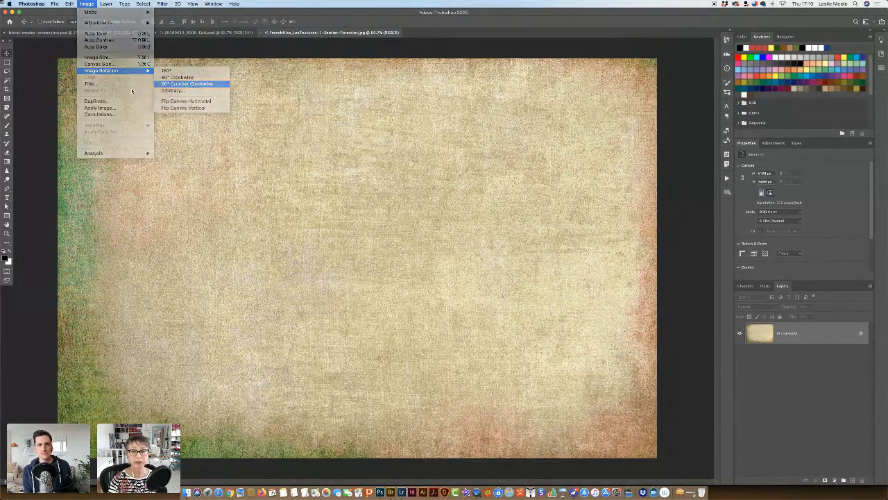
pyautogui.click(172, 84)
pyautogui.press('super+0')
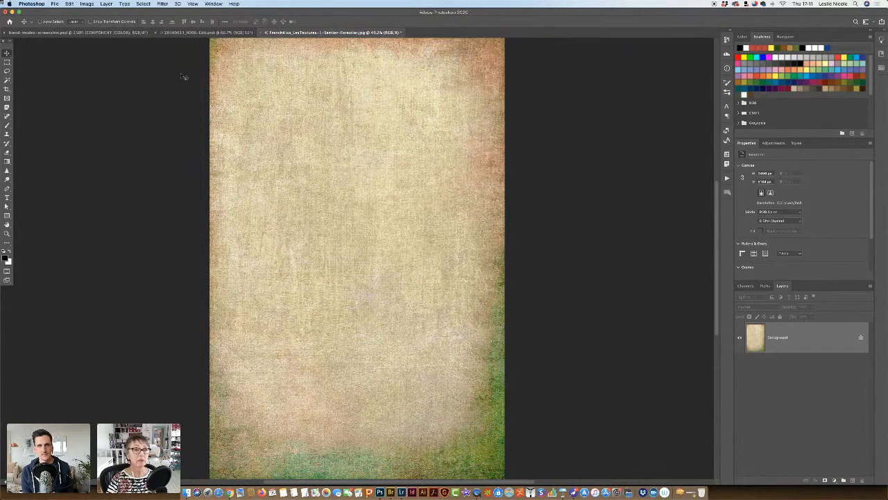
pyautogui.click(32, 4)
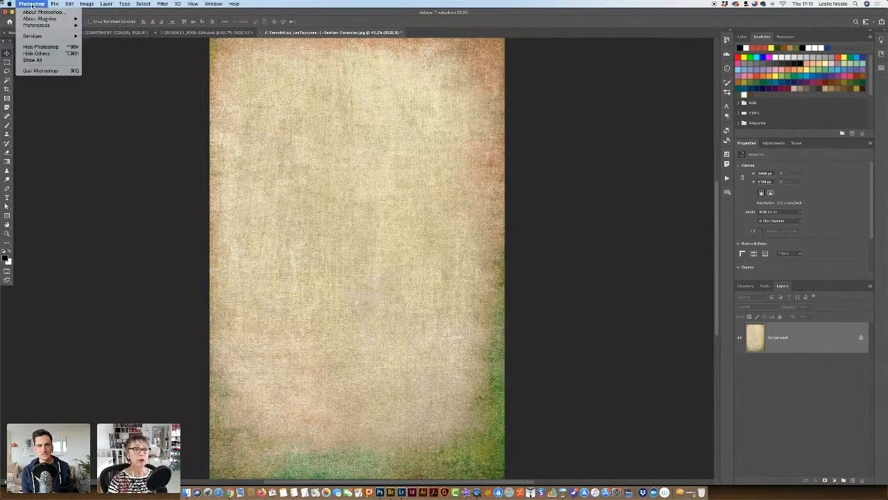
pyautogui.click(32, 4)
pyautogui.click(54, 3)
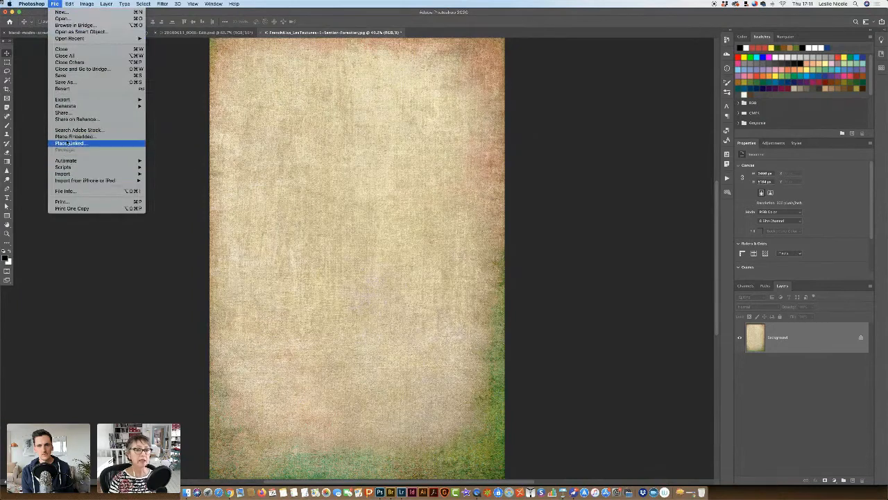
pyautogui.click(42, 141)
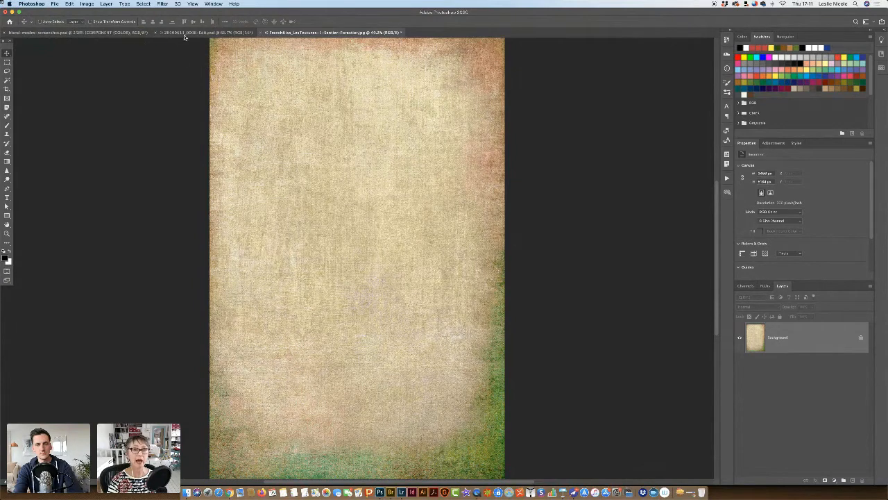
pyautogui.click(215, 4)
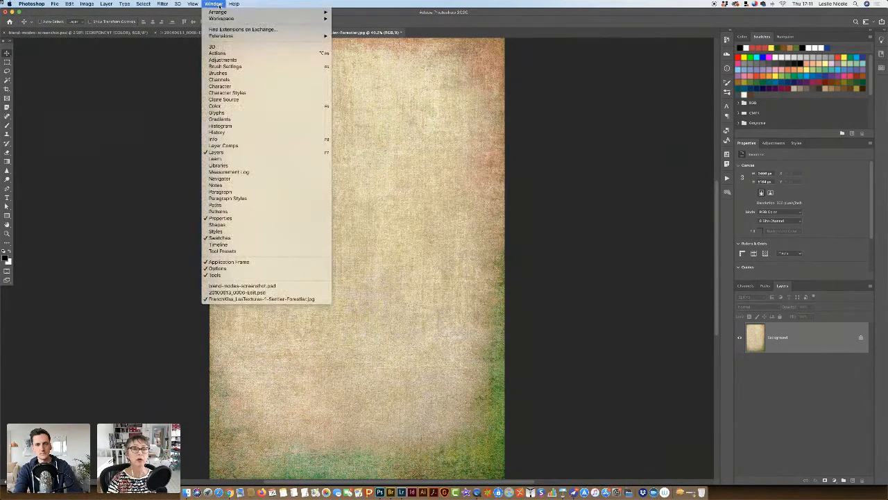
pyautogui.moveTo(236, 12)
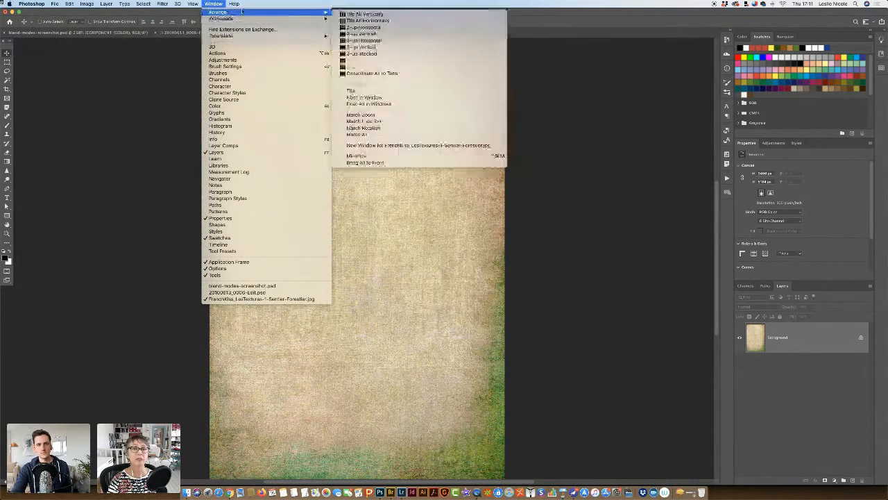
pyautogui.click(352, 72)
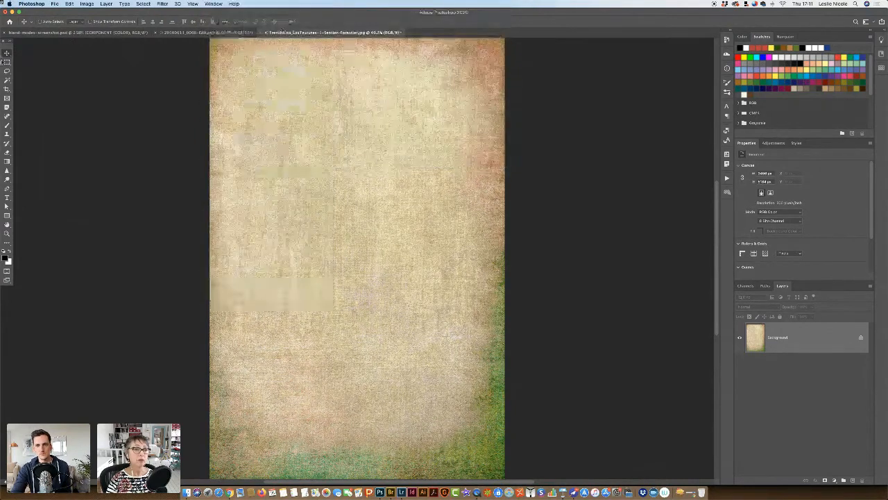
# - Copy the rotated texture into the 20100613_0006-Edit.psd anemone document as a new layer above the background
pyautogui.click(7, 54)
pyautogui.click(7, 53)
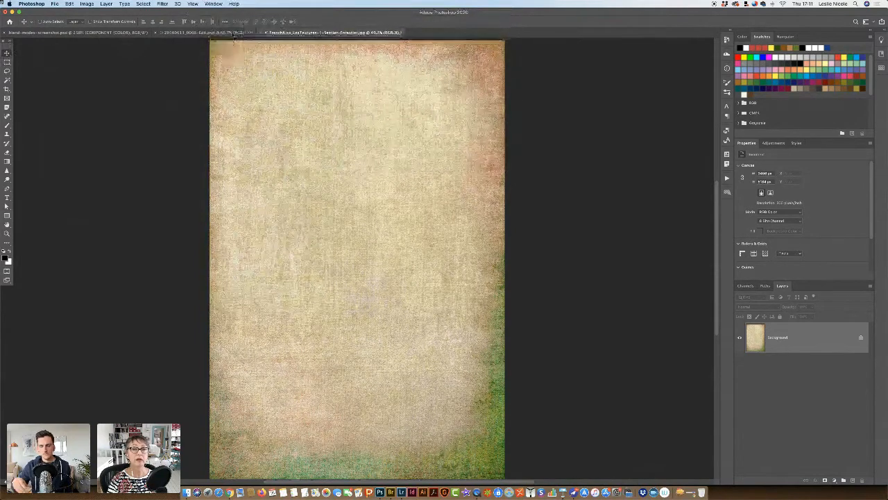
pyautogui.click(247, 32)
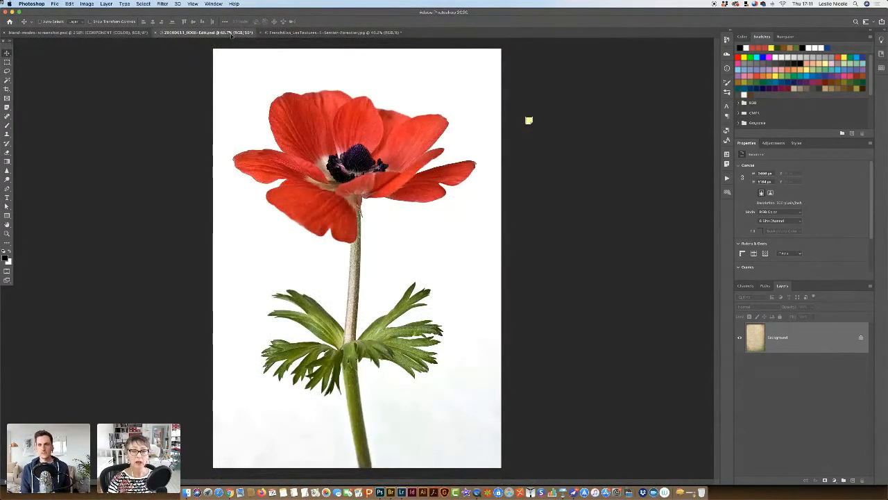
pyautogui.press('cmd+v')
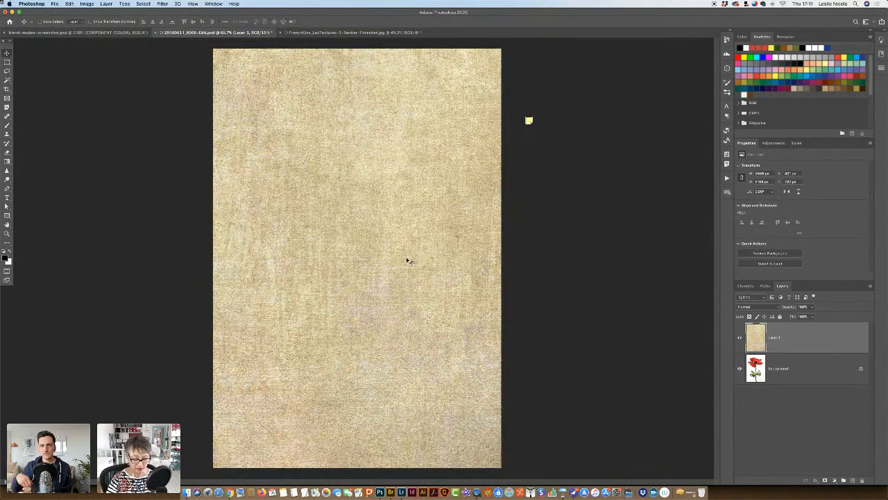
# - Free-transform the texture layer so its edges match the anemone canvas on all sides, and hide the layer
pyautogui.press('super')
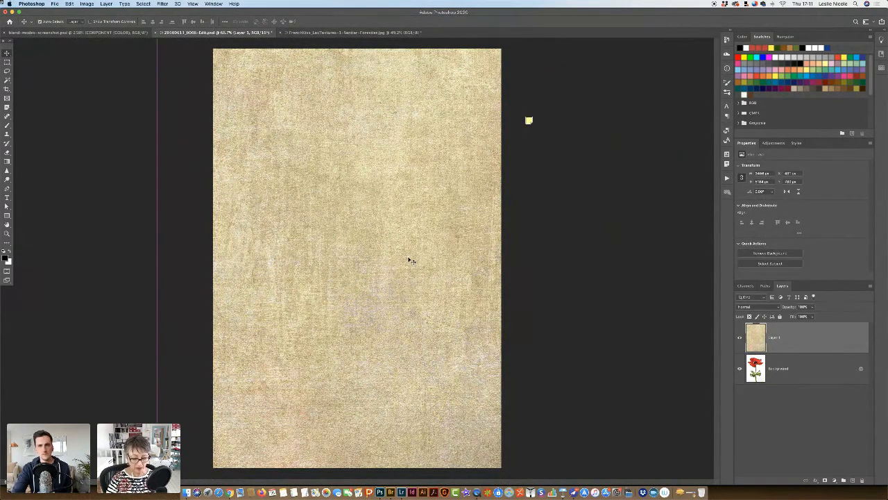
pyautogui.press('super+t')
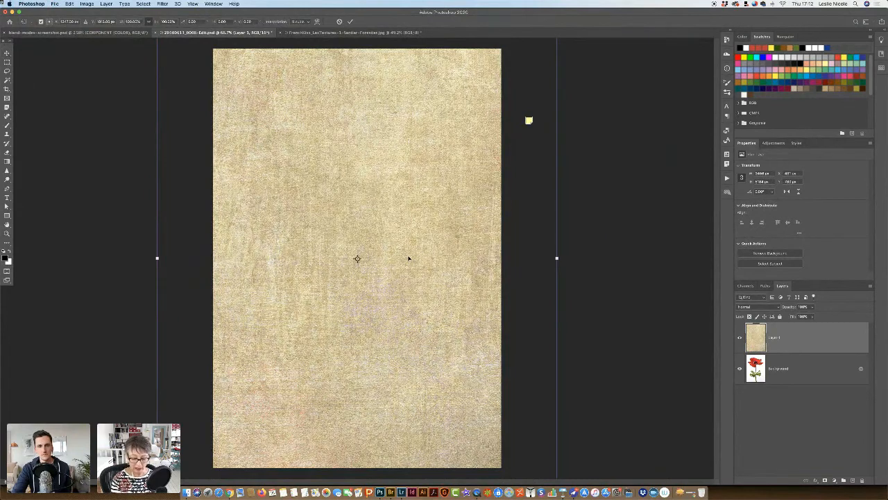
pyautogui.press('super+0')
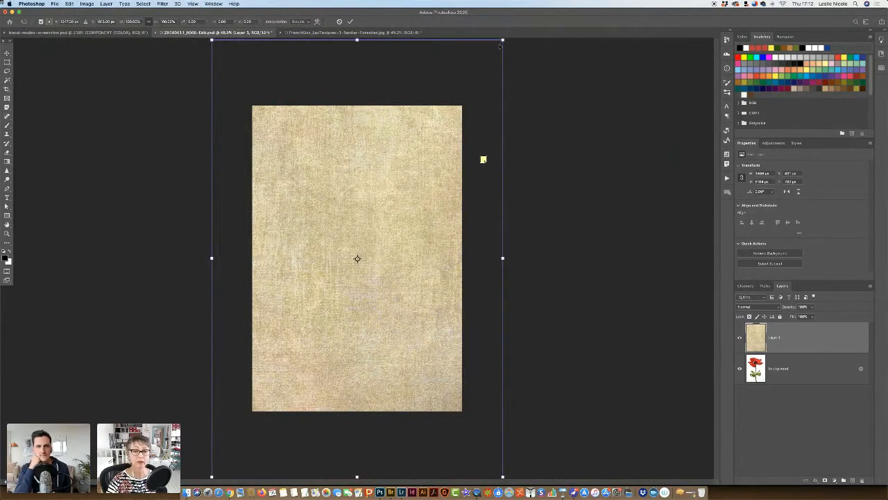
pyautogui.moveTo(502, 40); pyautogui.dragTo(463, 98)
pyautogui.moveTo(211, 476); pyautogui.dragTo(233, 407)
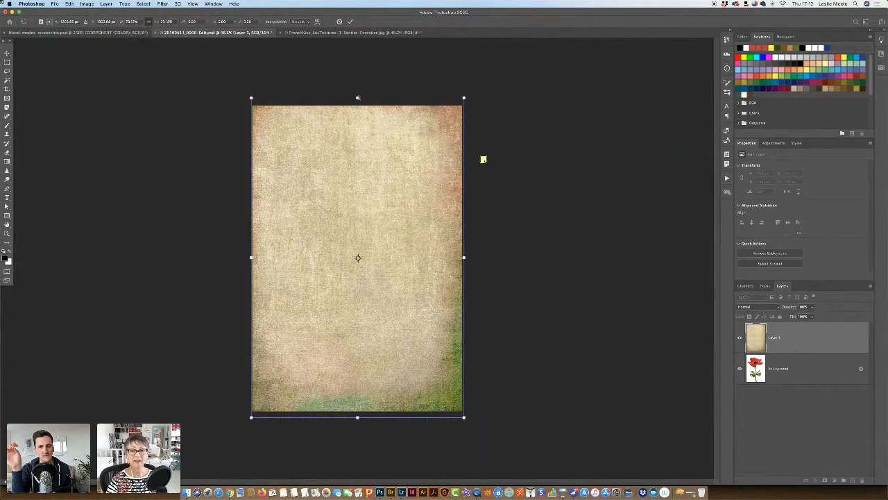
pyautogui.moveTo(463, 98); pyautogui.dragTo(463, 100)
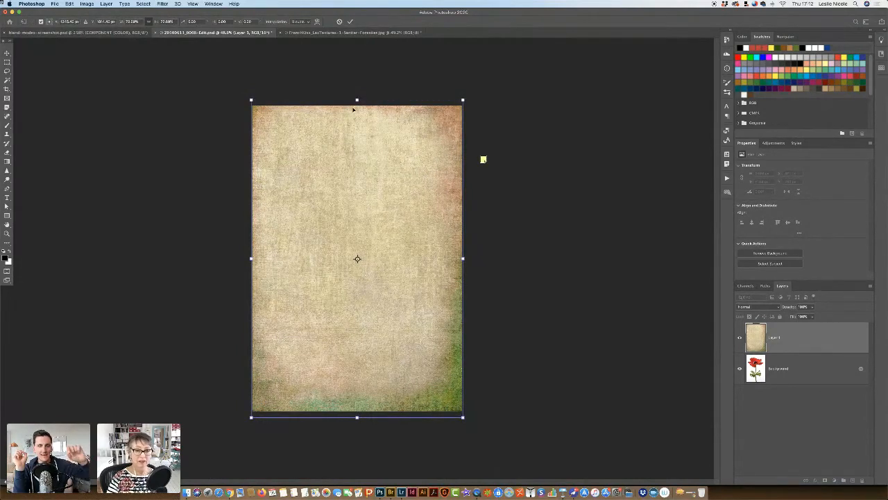
pyautogui.moveTo(357, 99); pyautogui.dragTo(357, 101)
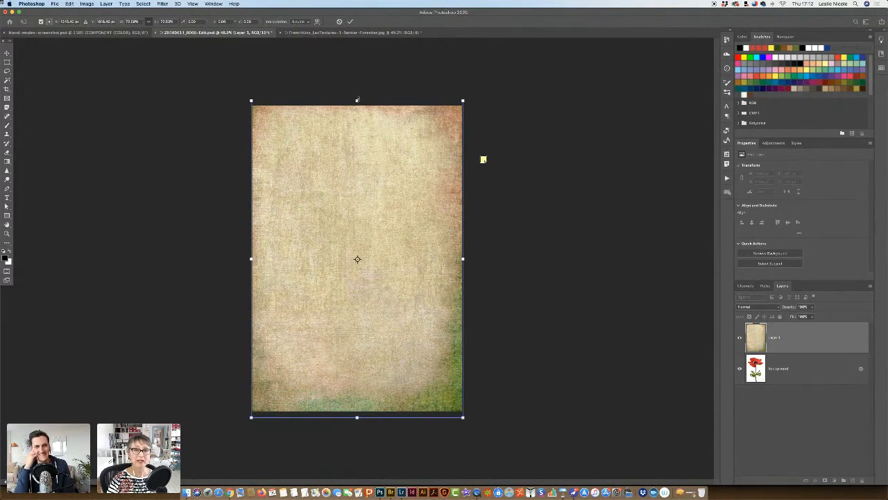
pyautogui.moveTo(357, 97); pyautogui.dragTo(356, 105)
pyautogui.moveTo(361, 420); pyautogui.dragTo(357, 411)
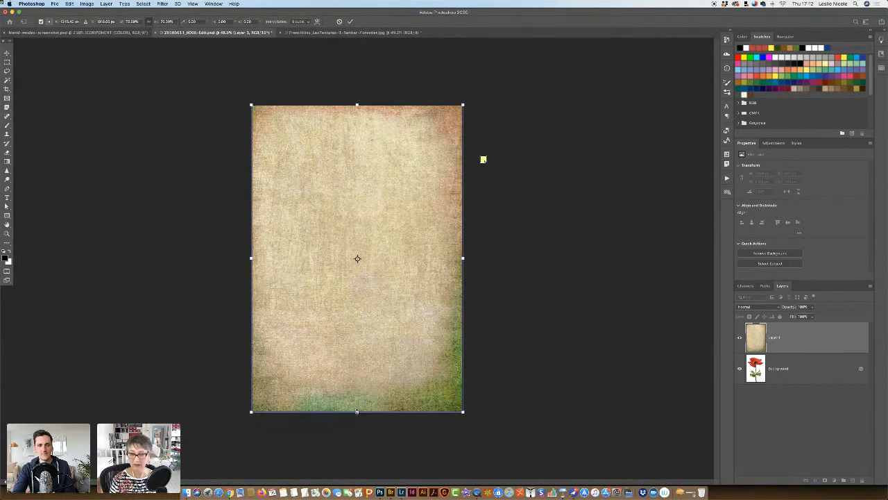
pyautogui.press('Return')
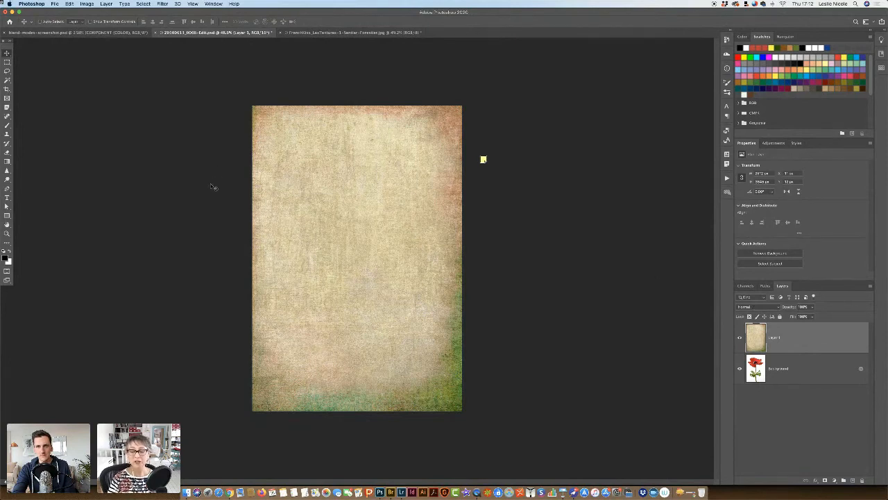
pyautogui.click(739, 337)
# - Resize the FrenchKiss_LesTextures-1-Sentier-Forestier.jpg image to match the pixel dimensions and resolution of 20100613_0006-Edit.psd
pyautogui.click(345, 33)
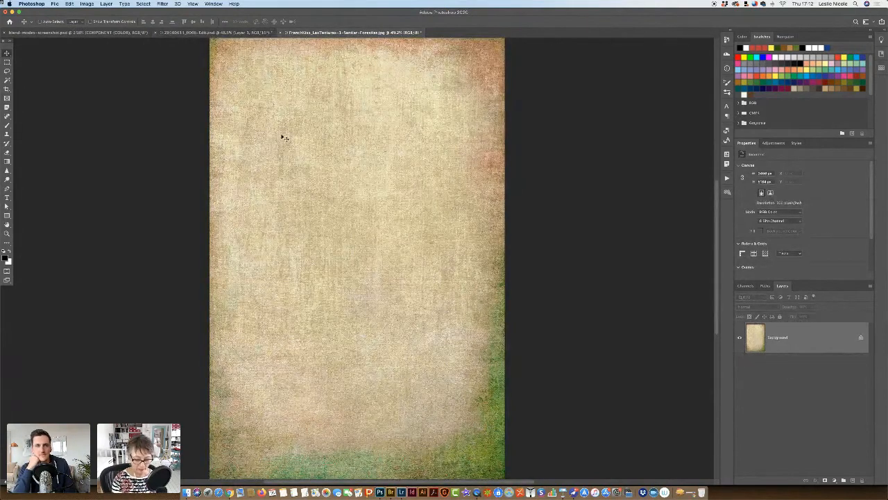
pyautogui.press('super+alt+i')
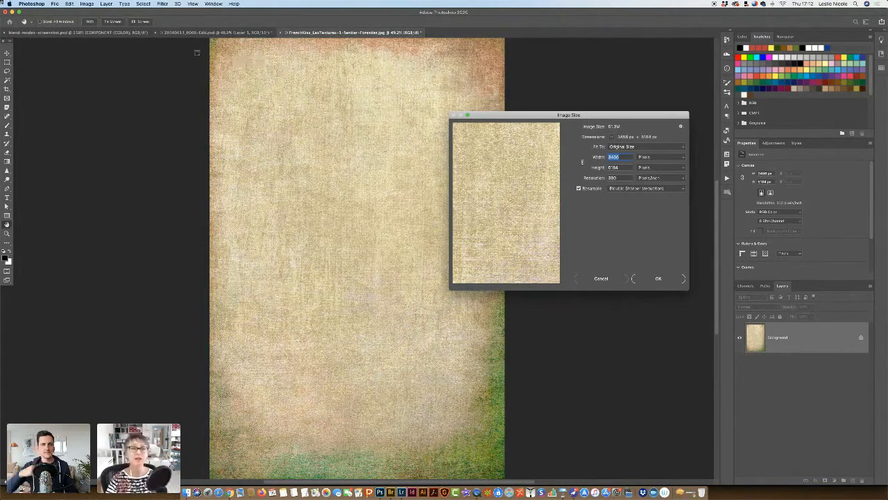
pyautogui.click(216, 5)
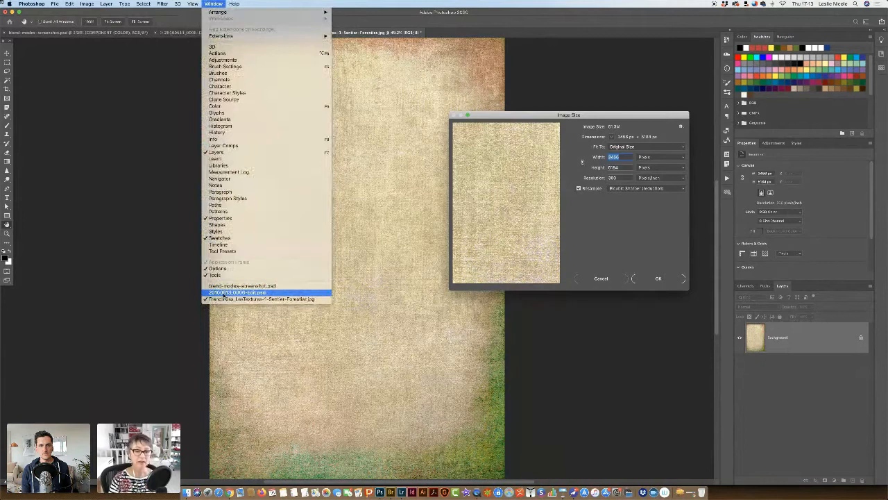
pyautogui.click(229, 292)
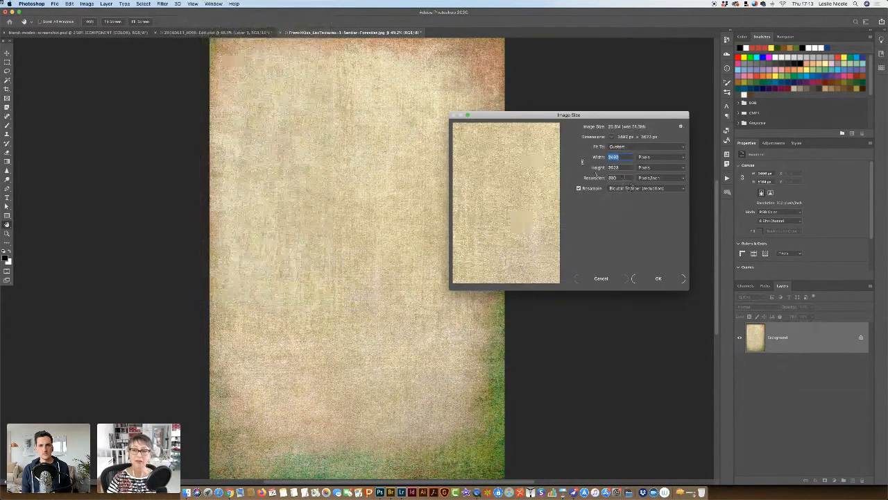
pyautogui.click(656, 278)
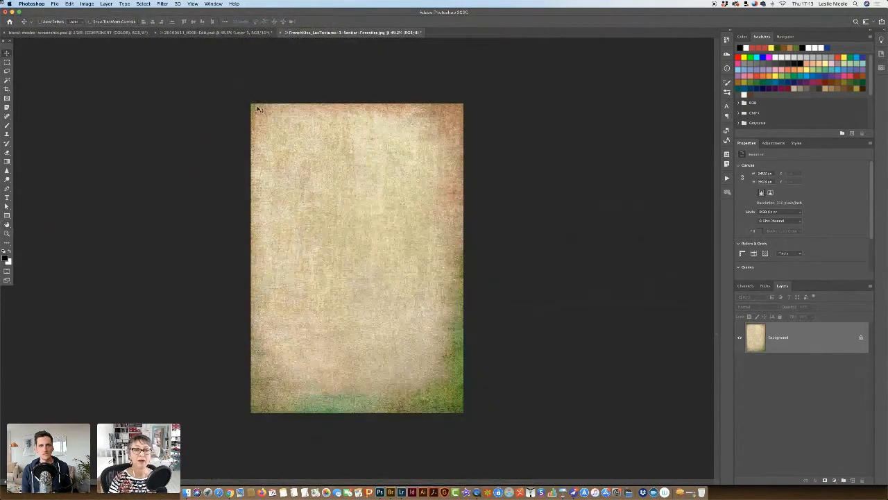
# - Copy the resized texture into the anemone document as a new layer and delete the older hidden texture layer
pyautogui.click(242, 33)
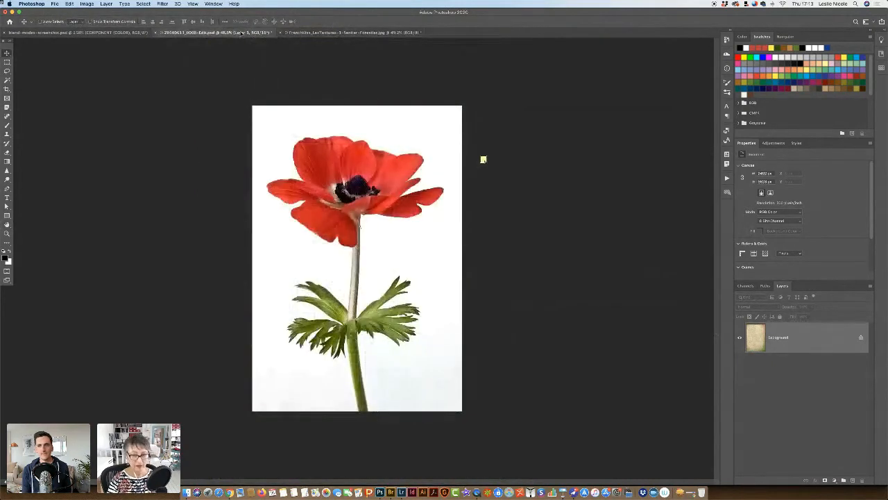
pyautogui.hotkey('ctrl', 'v')
pyautogui.hotkey('ctrl', 'v')
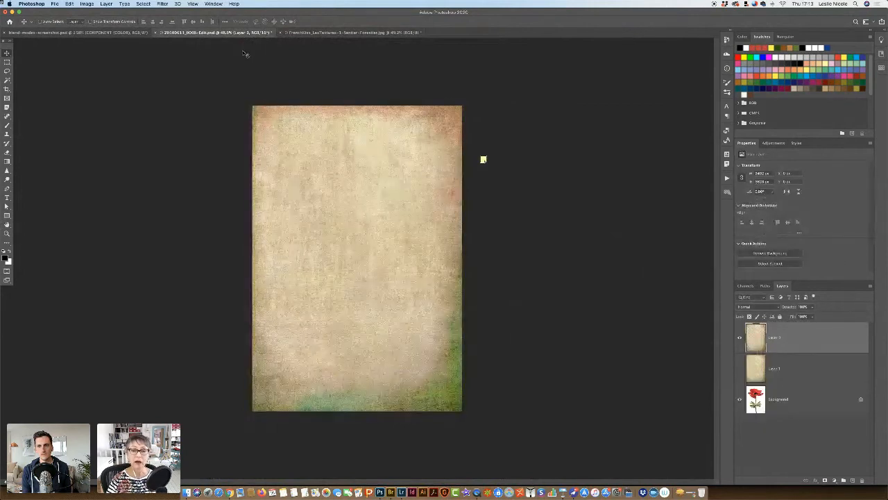
pyautogui.click(757, 368)
pyautogui.press('Delete')
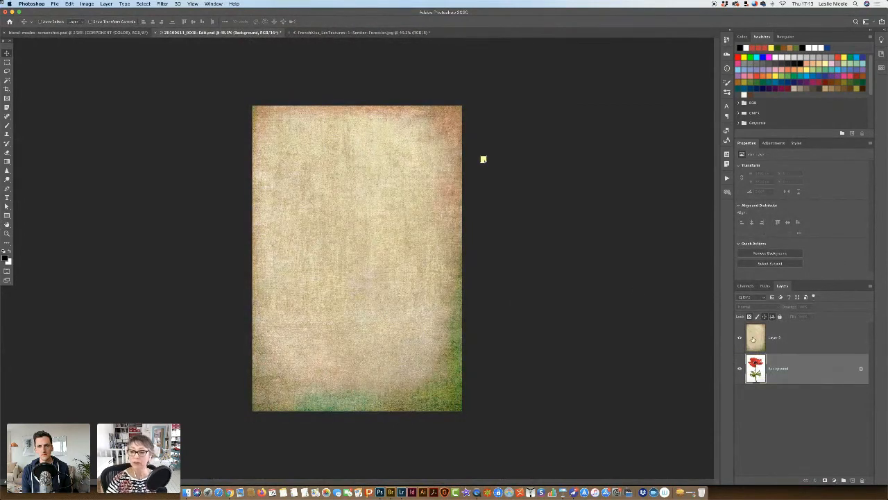
# - Set the blend mode of the texture layer above the anemone to Multiply
pyautogui.hotkey('alt', ']')
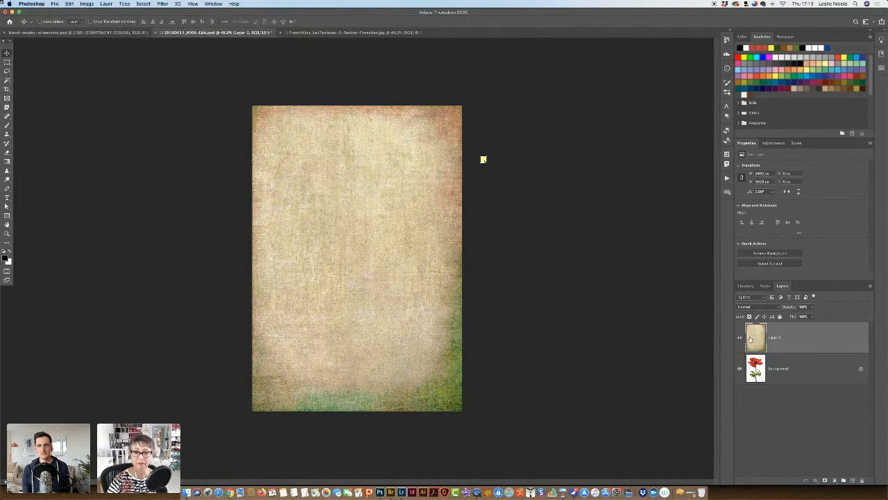
pyautogui.click(747, 307)
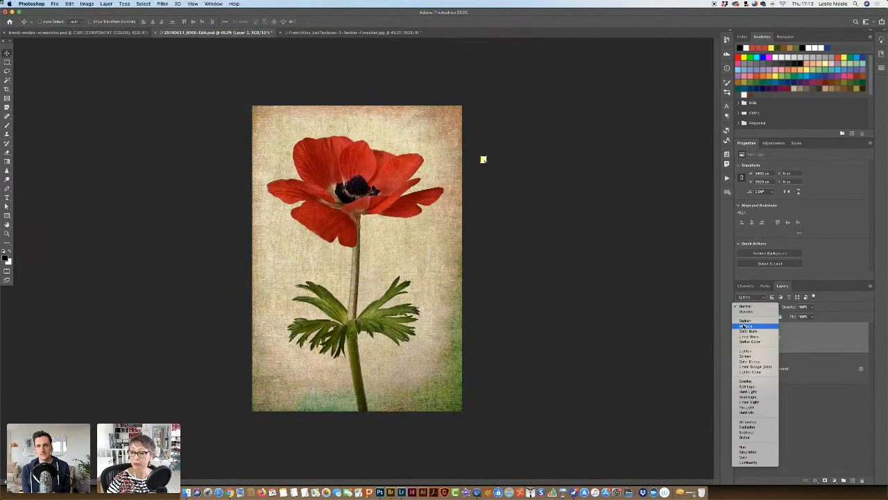
pyautogui.click(744, 326)
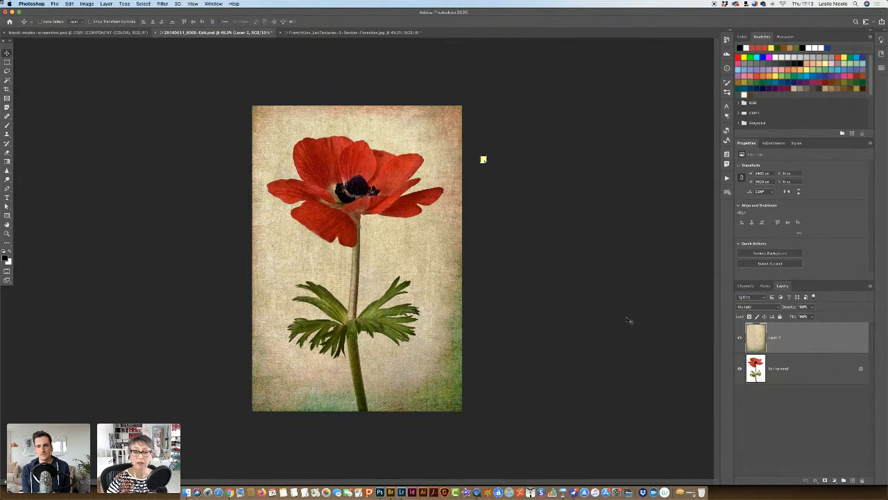
pyautogui.click(746, 306)
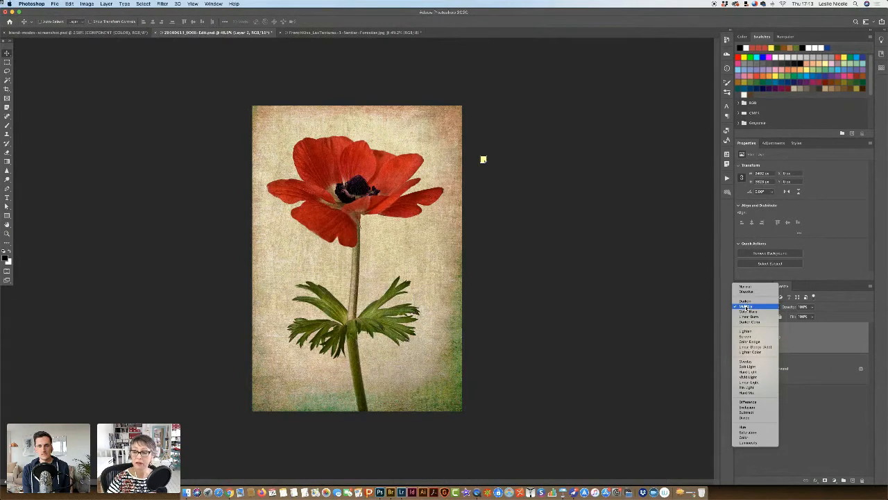
pyautogui.click(746, 306)
pyautogui.press('super+0')
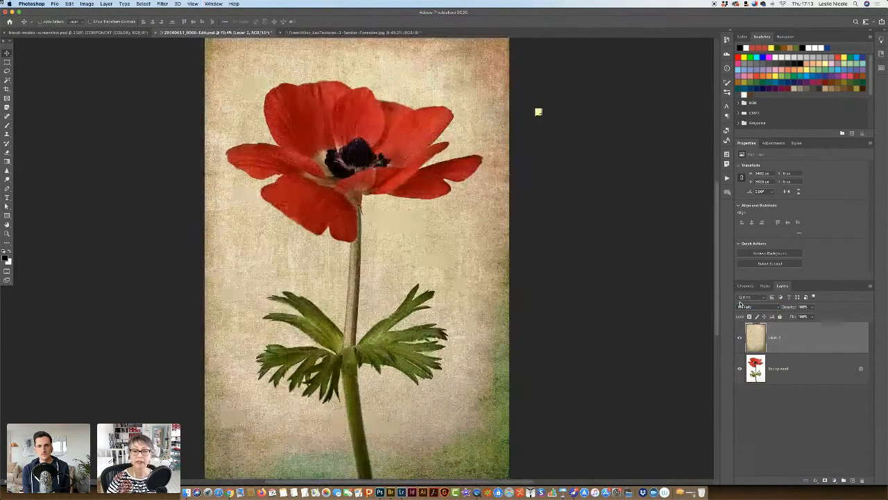
pyautogui.click(746, 306)
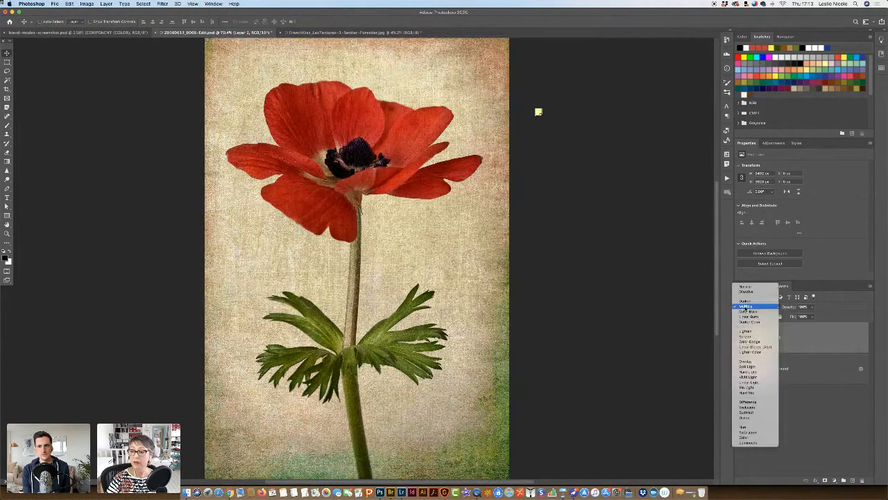
pyautogui.click(745, 306)
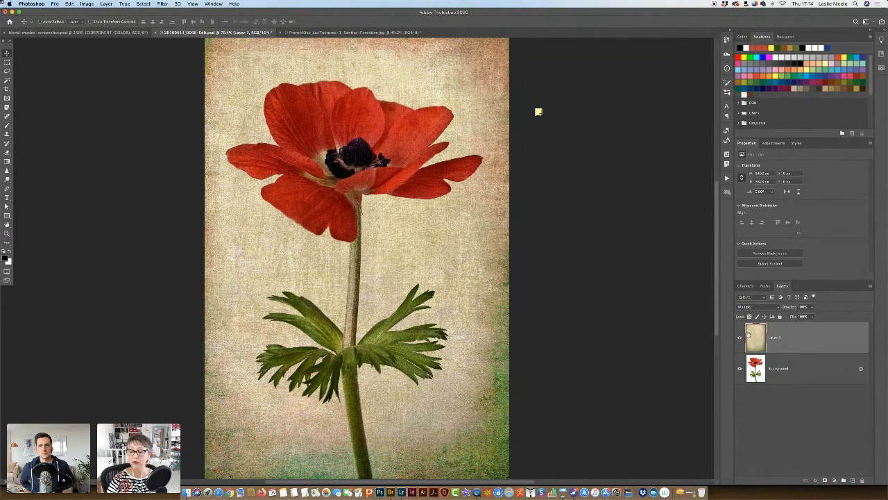
# - Compare the blend mode groups in the blend-modes-screenshot.psd chart with the texture layer's blend mode options in the anemone document
pyautogui.click(92, 35)
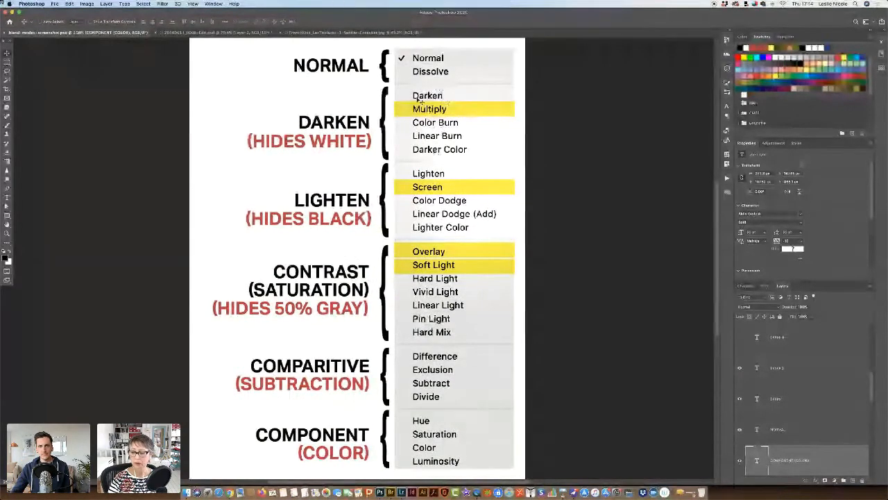
pyautogui.click(263, 33)
pyautogui.click(756, 307)
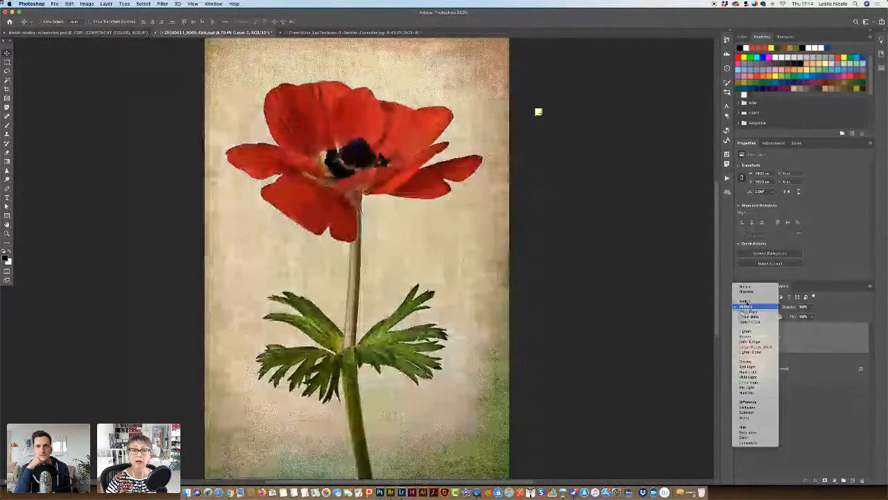
pyautogui.click(746, 306)
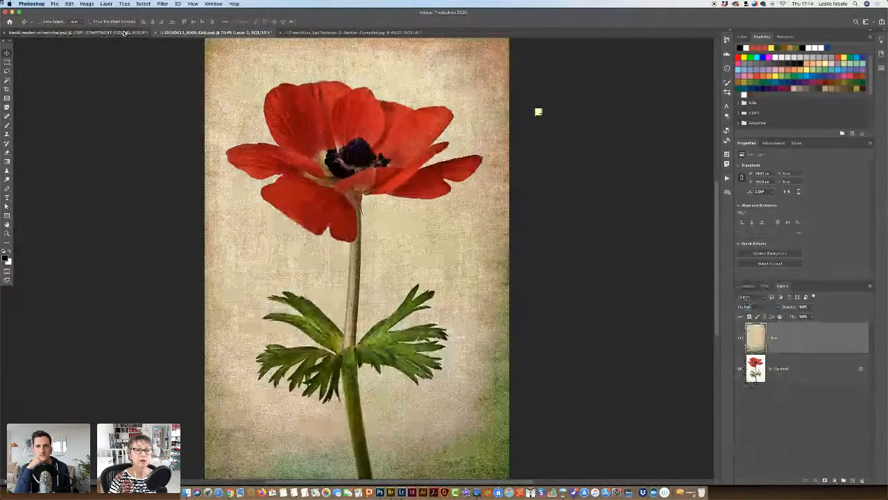
pyautogui.click(48, 33)
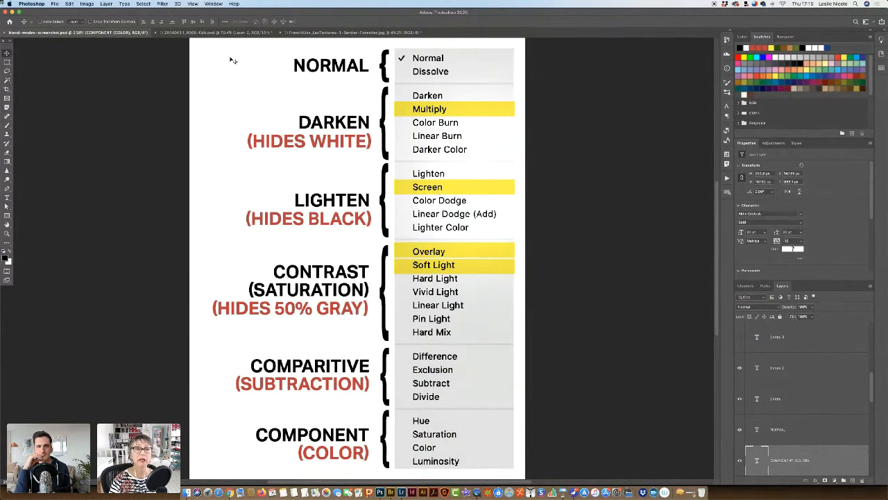
pyautogui.click(224, 34)
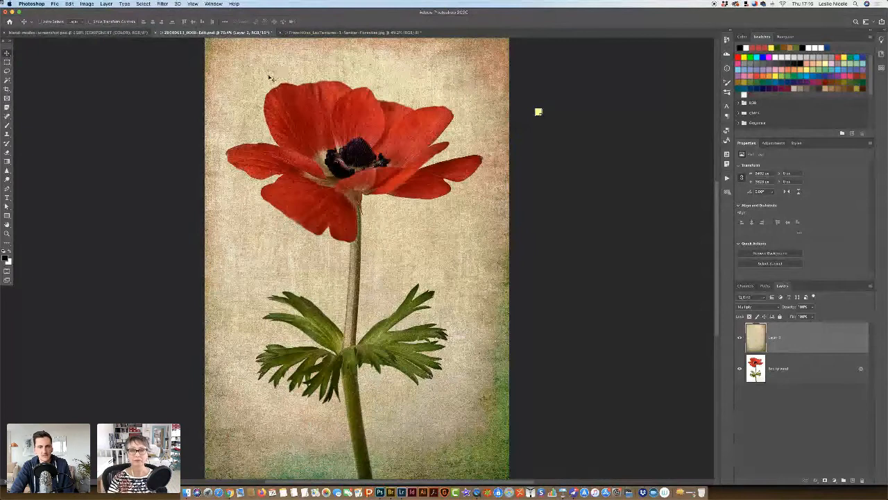
# - Close the FrenchKiss_LesTextures-1-Sentier-Forestier.jpg texture document
pyautogui.click(292, 33)
pyautogui.click(281, 32)
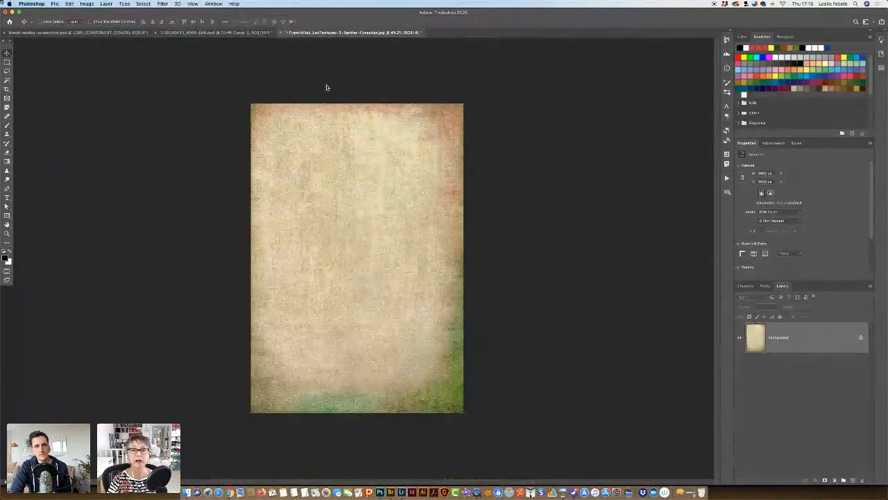
pyautogui.click(420, 158)
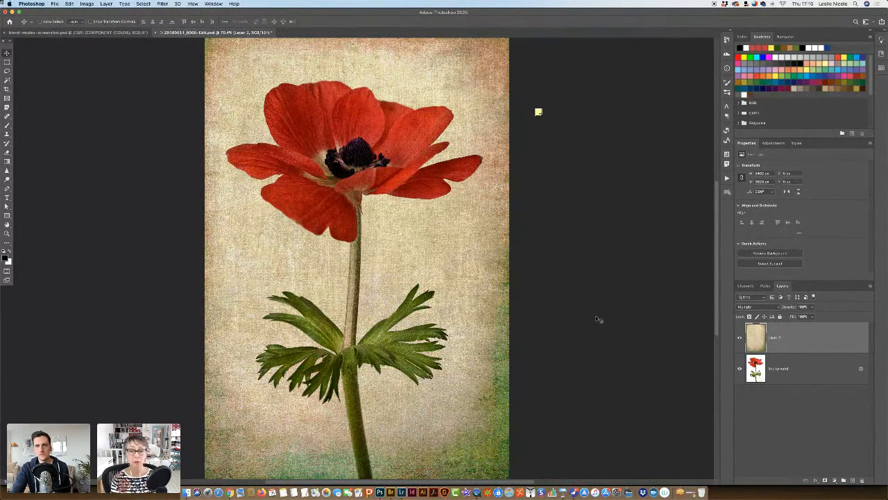
# - Examine at 200% how the texture shows over the anemone's stem, petals and dark centre
pyautogui.press('super+plus')
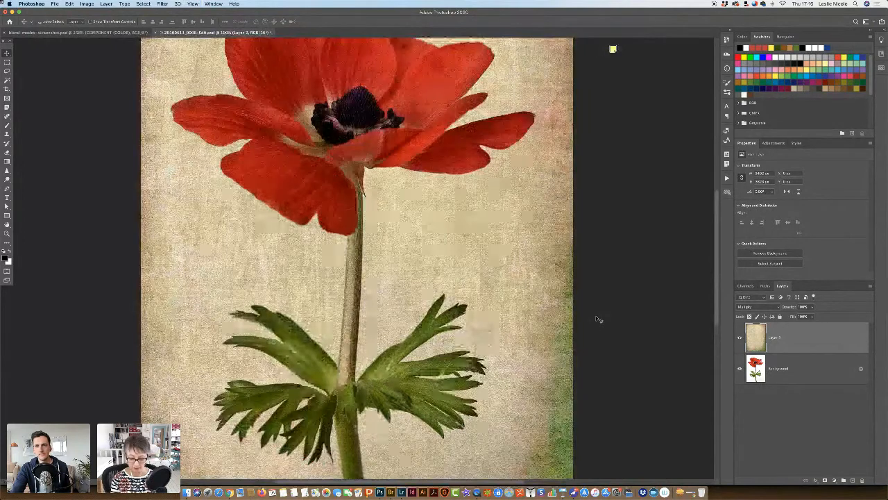
pyautogui.press('super+plus')
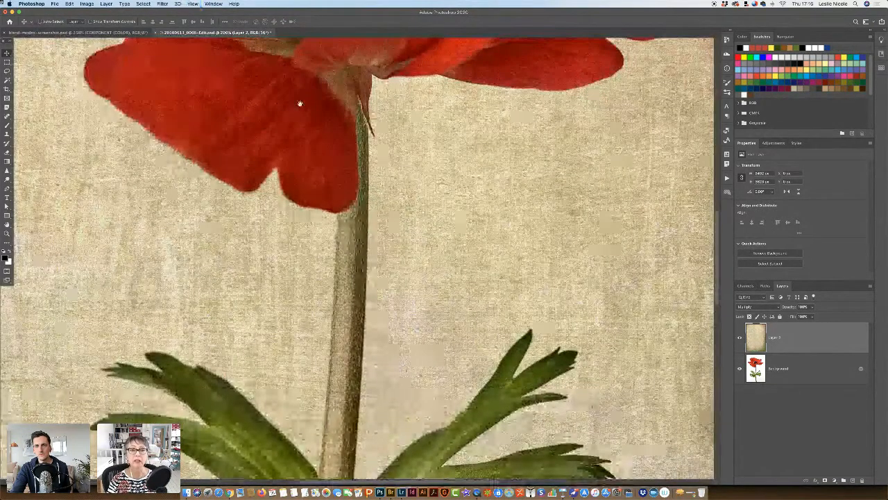
pyautogui.moveTo(297, 95); pyautogui.dragTo(294, 360)
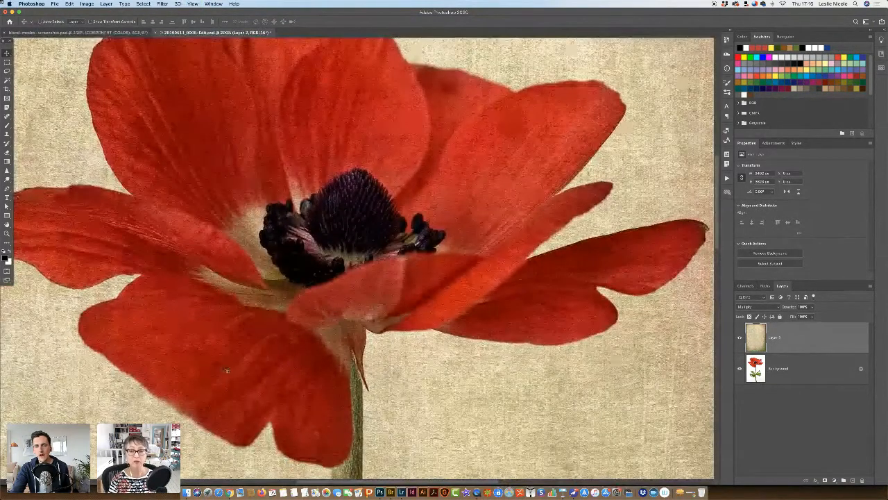
pyautogui.moveTo(297, 325); pyautogui.dragTo(313, 340)
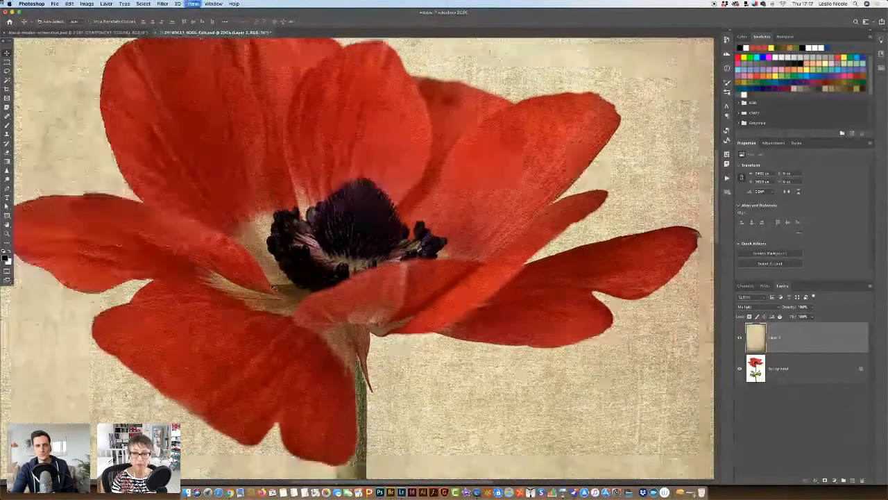
pyautogui.press('super+0')
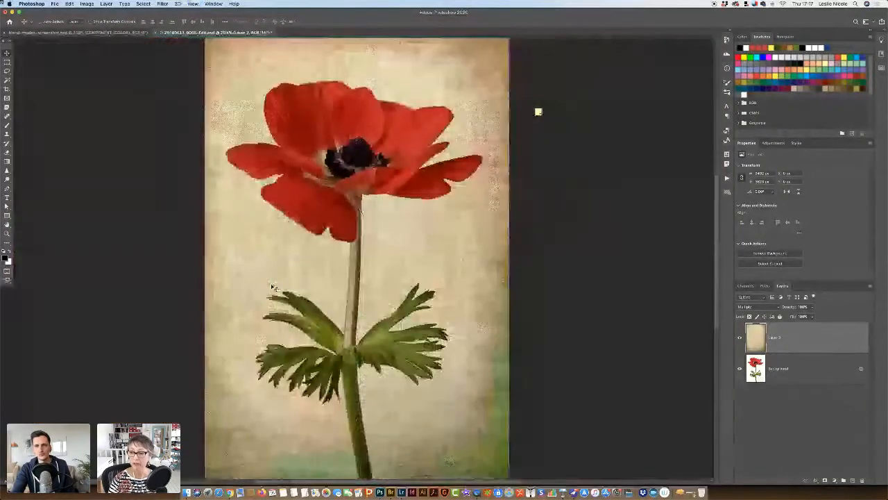
# - Compare the anemone photo with the texture layer hidden and shown, and review the layer's Multiply blend mode
pyautogui.click(753, 307)
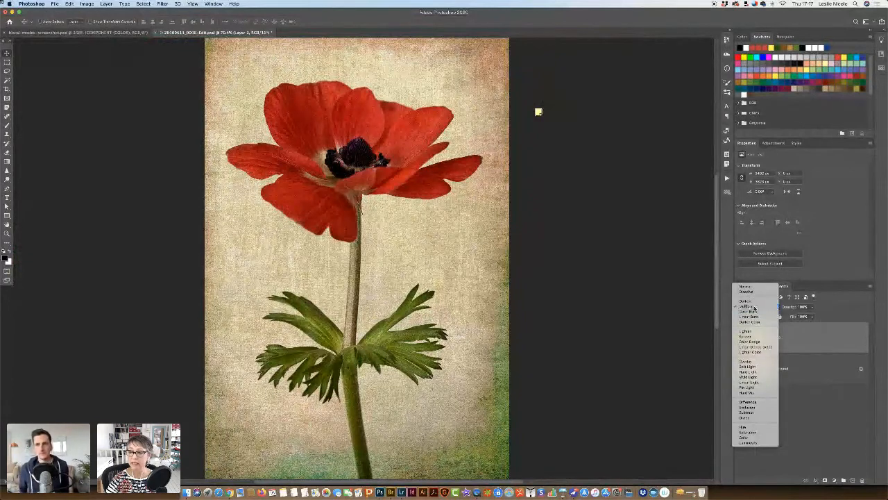
pyautogui.click(750, 307)
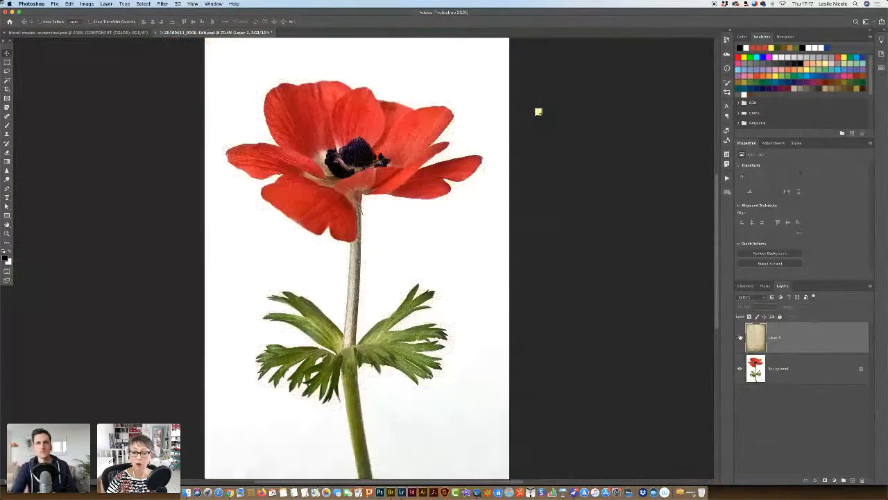
pyautogui.click(739, 337)
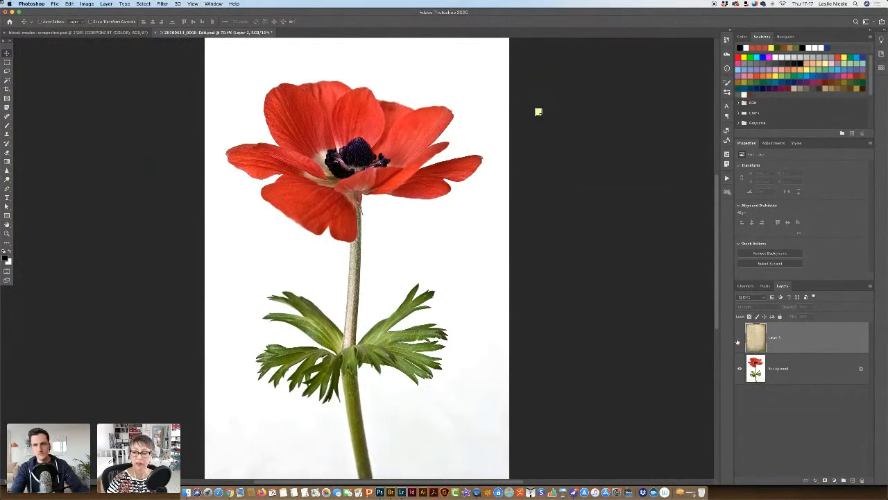
pyautogui.click(740, 338)
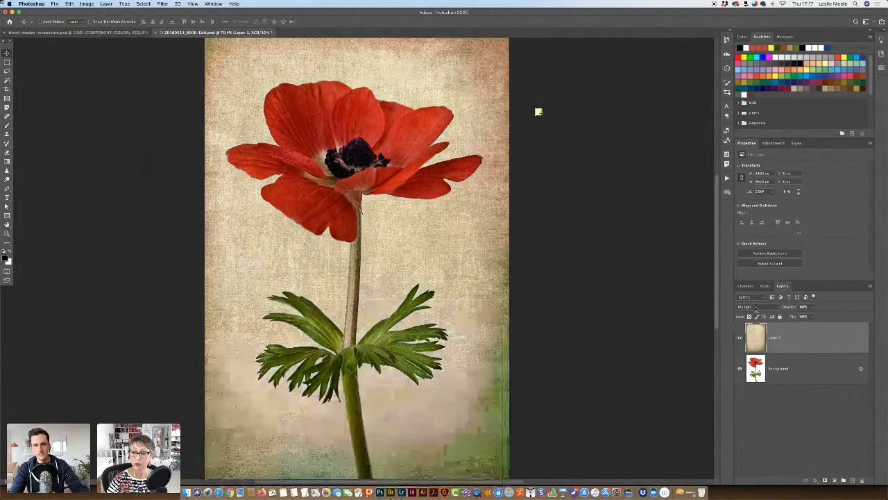
pyautogui.click(750, 306)
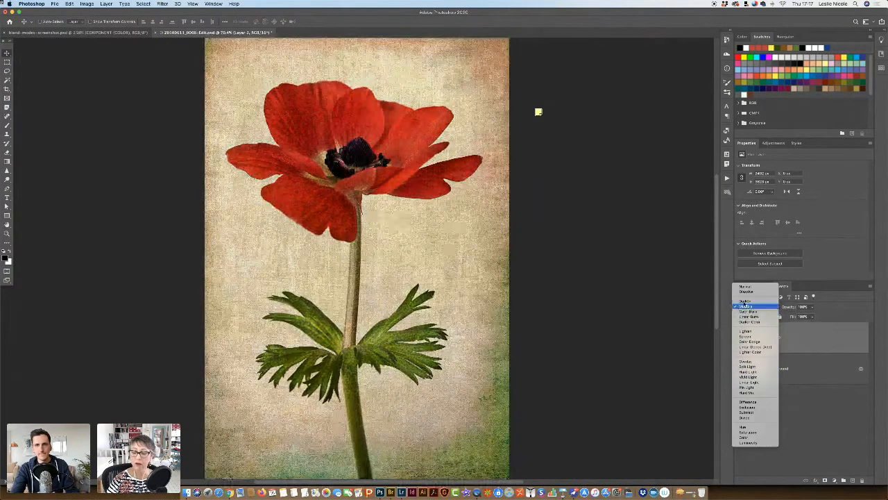
pyautogui.click(745, 306)
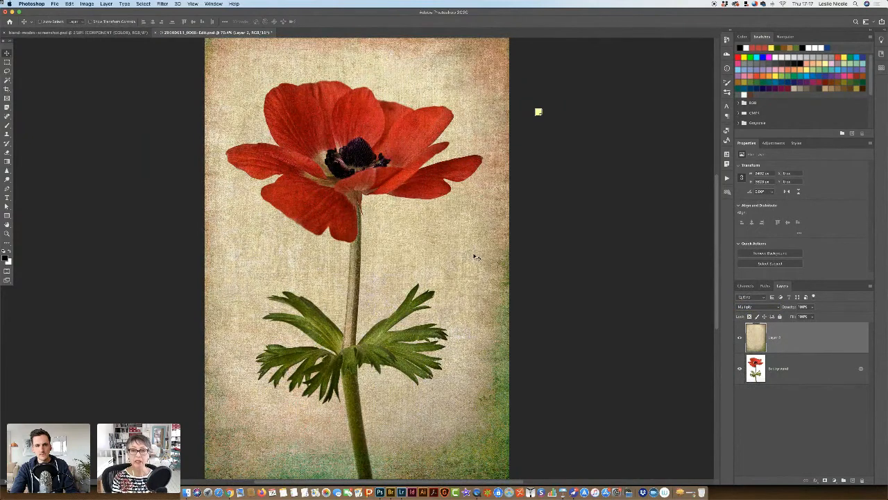
# - Inspect the petals, dark centre and upper stem at 200% to judge where the texture covers flower detail
pyautogui.press('super+equal')
pyautogui.press('super+equal')
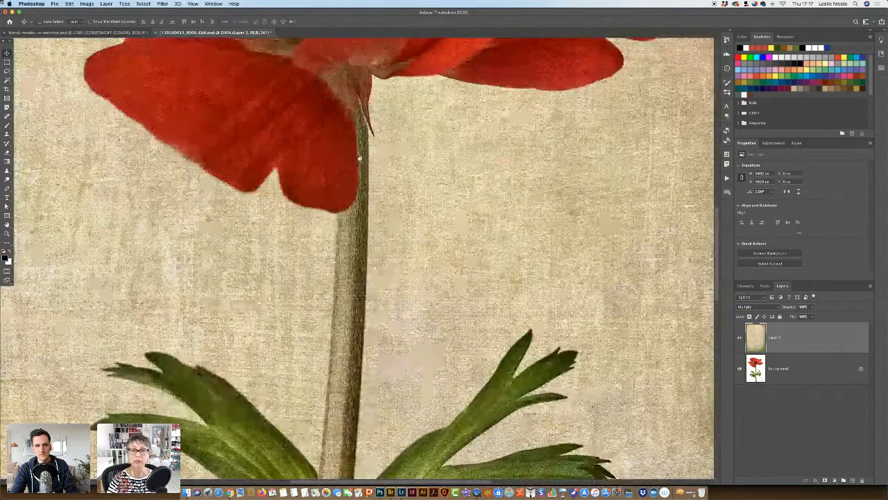
pyautogui.moveTo(359, 158); pyautogui.dragTo(330, 426)
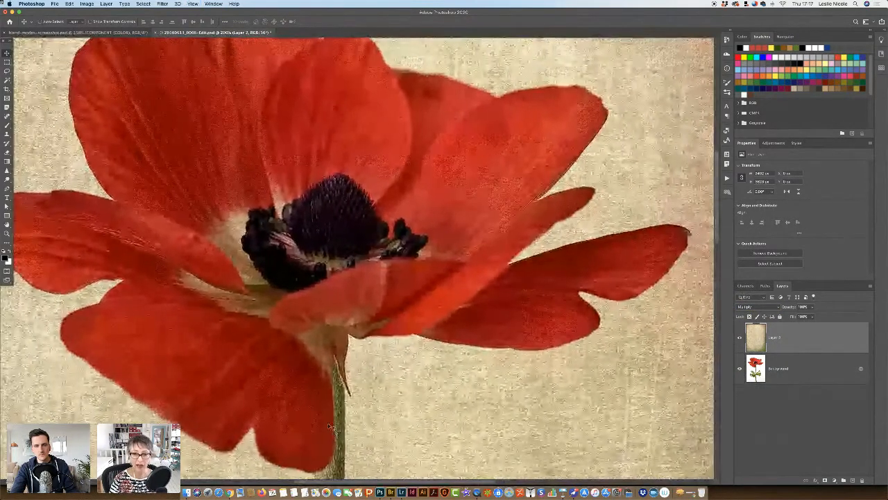
pyautogui.moveTo(325, 274); pyautogui.dragTo(334, 282)
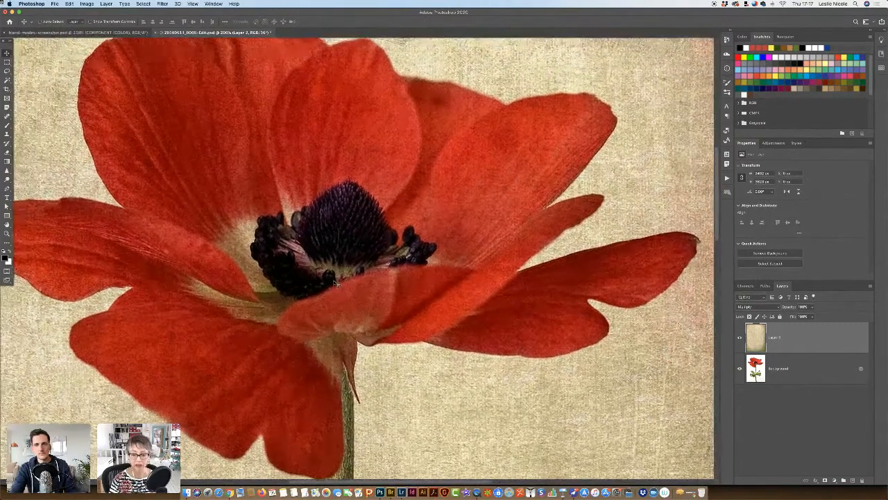
pyautogui.press('super+minus')
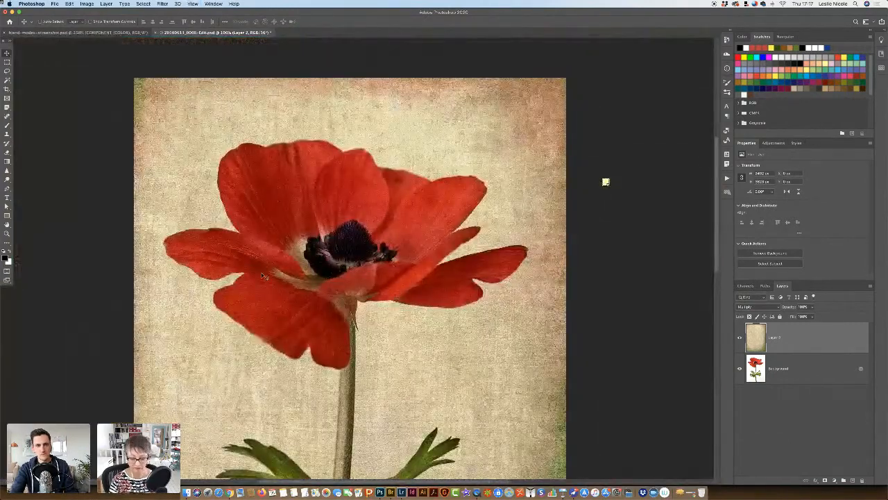
pyautogui.press('super+plus')
pyautogui.scroll(-2, 399, 296)
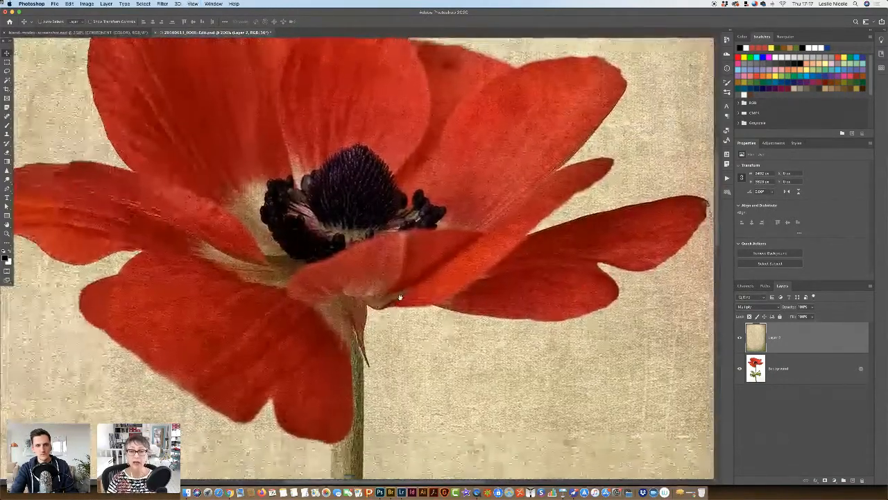
pyautogui.scroll(-2, 399, 297)
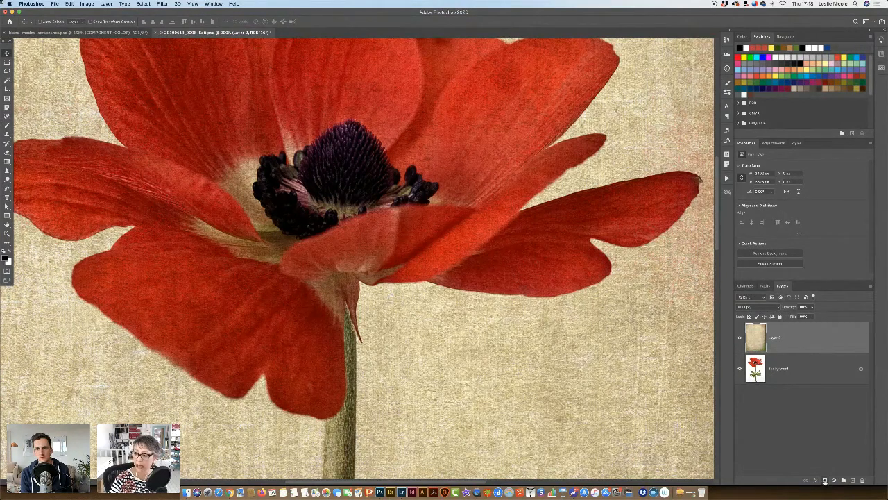
# - Add a layer mask to the texture layer and choose the Brush tool with the Soft Round preset
pyautogui.click(824, 480)
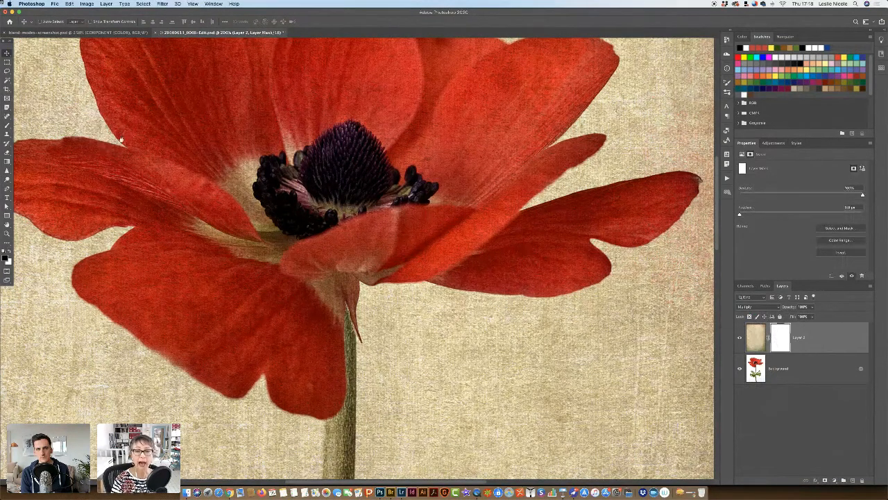
pyautogui.moveTo(121, 140); pyautogui.dragTo(118, 188)
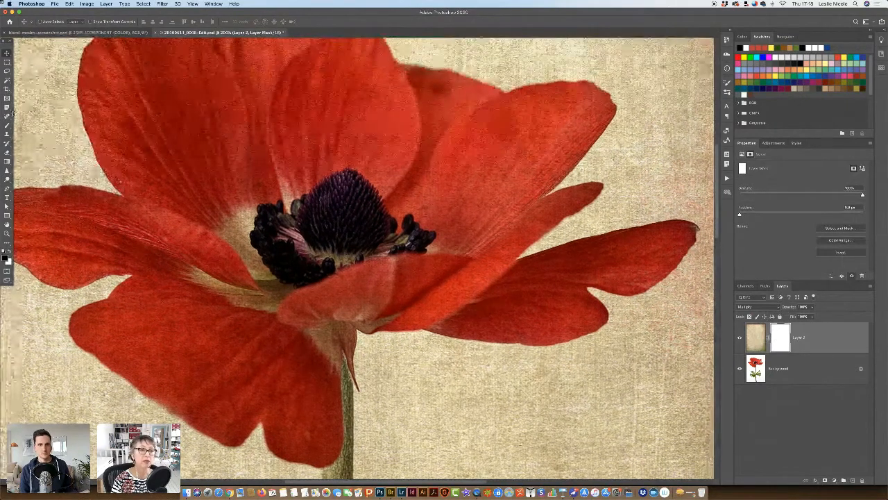
pyautogui.click(7, 125)
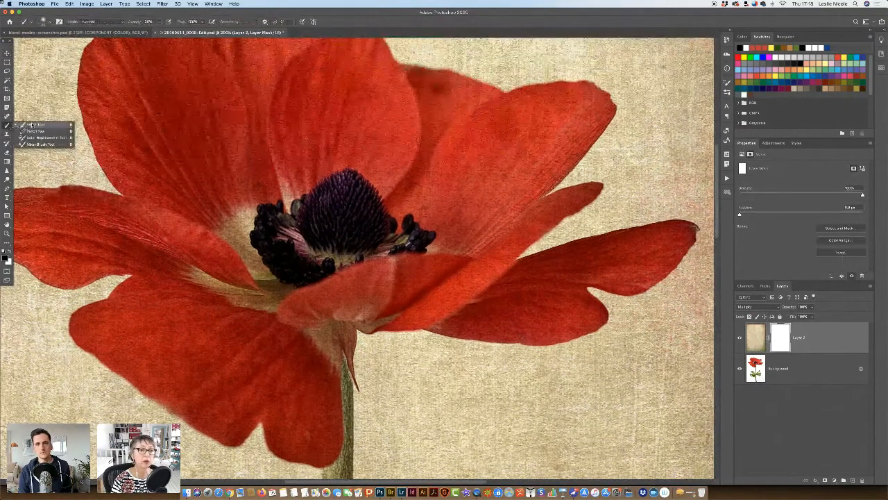
pyautogui.click(32, 125)
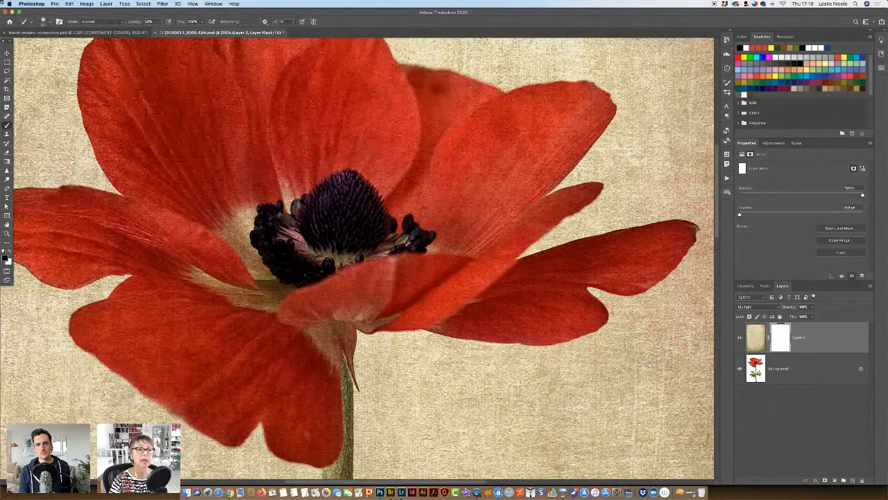
pyautogui.click(44, 21)
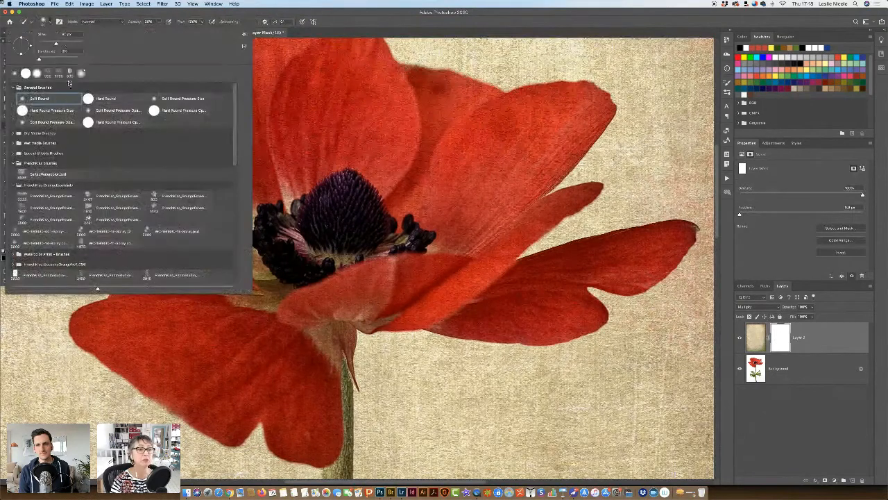
pyautogui.click(48, 99)
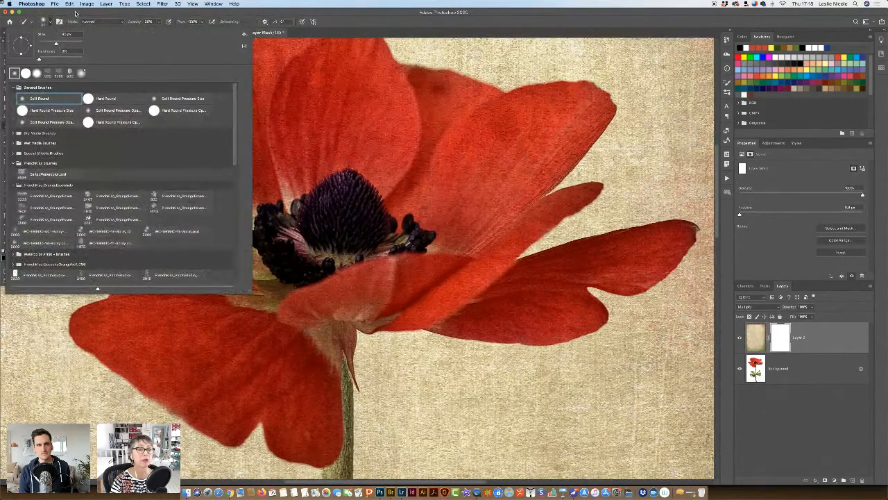
pyautogui.press('Return')
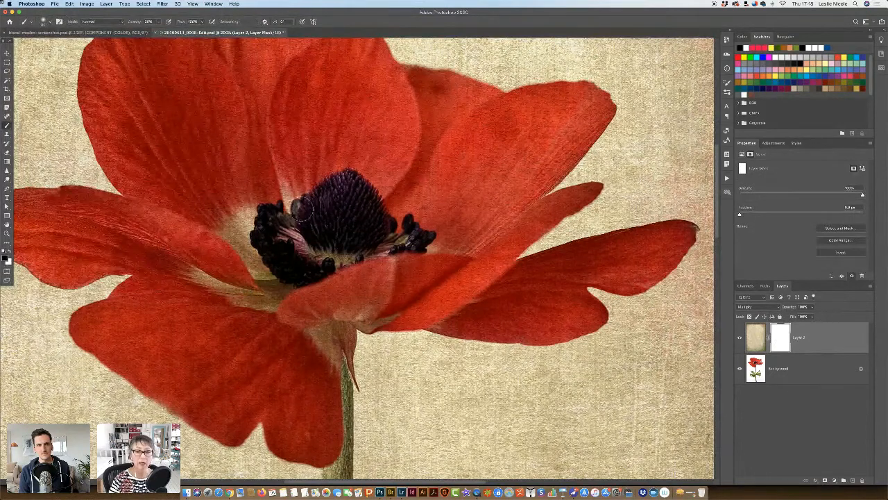
# - Enlarge the brush and paint black on the layer mask over the anemone's dark centre and petals to reduce the texture there
pyautogui.press(']')
pyautogui.press(']')
pyautogui.press(']')
pyautogui.press(']')
pyautogui.press(']')
pyautogui.press(']')
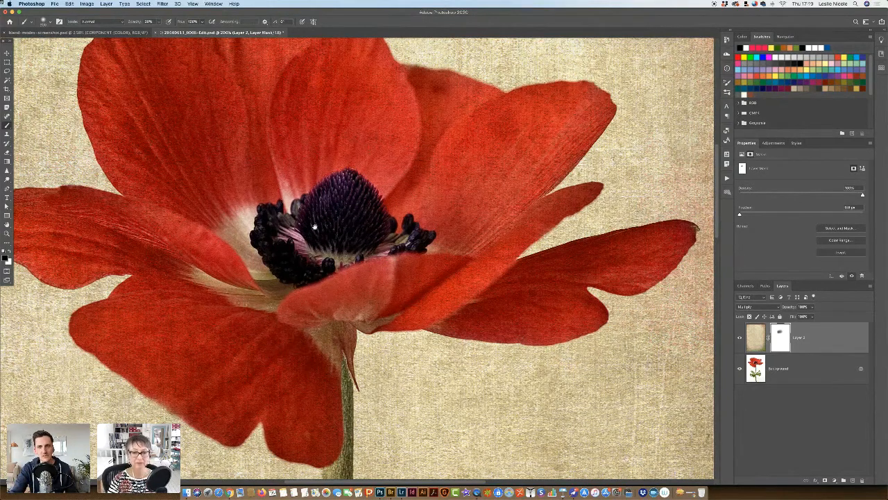
pyautogui.moveTo(314, 228); pyautogui.dragTo(325, 261)
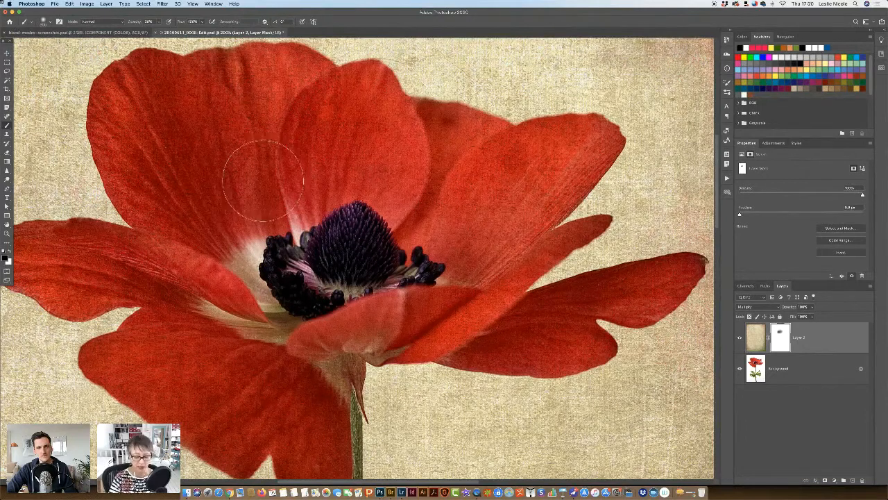
pyautogui.moveTo(271, 179); pyautogui.dragTo(263, 191)
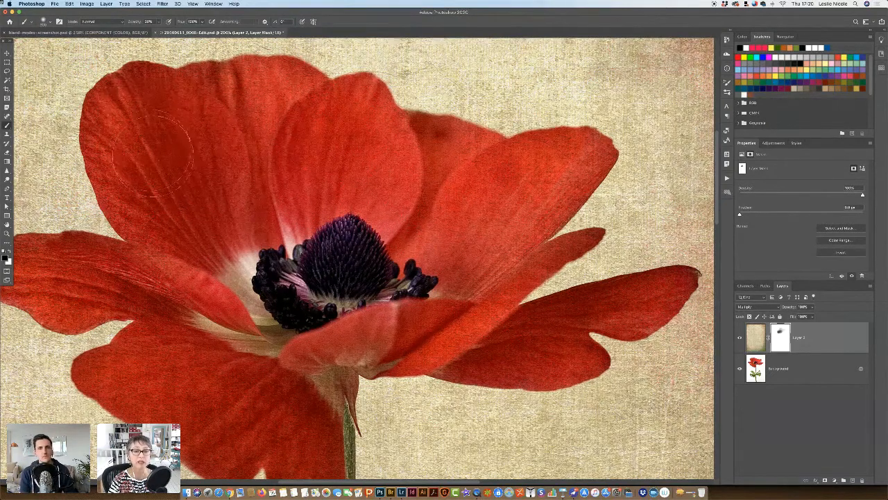
pyautogui.moveTo(290, 277); pyautogui.dragTo(331, 220)
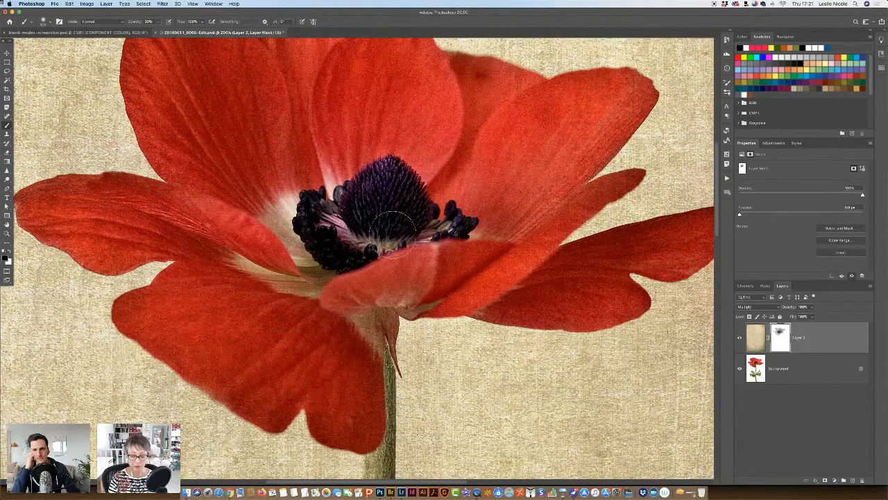
# - Compare the flower at 100% with the texture layer's mask disabled and enabled
pyautogui.press('super+minus')
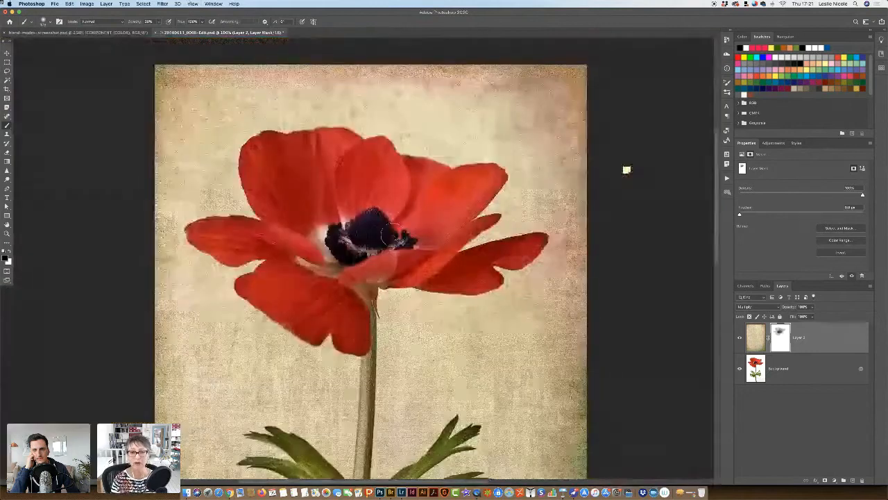
pyautogui.scroll(-5, 451, 349)
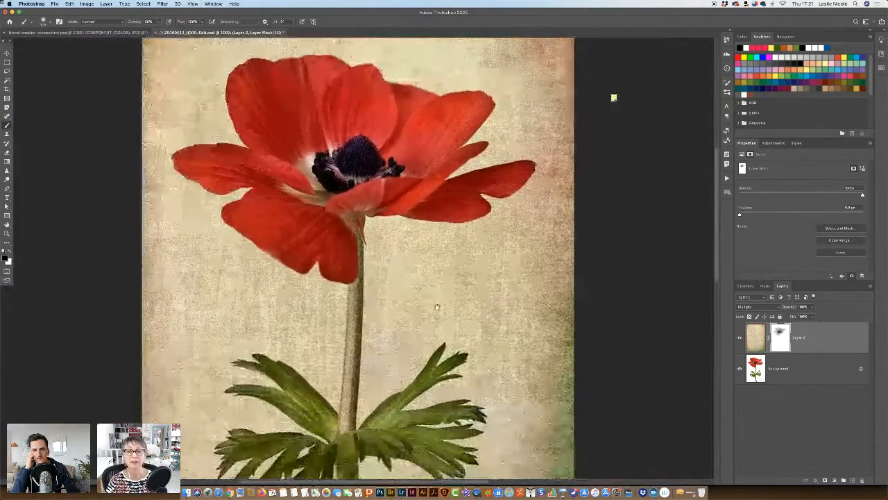
pyautogui.keyDown('shift'); pyautogui.click(782, 345); pyautogui.keyUp('shift')
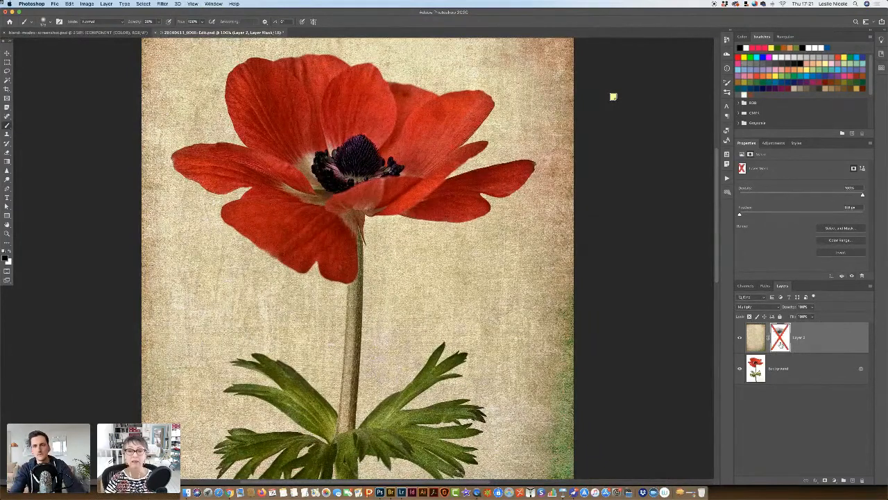
pyautogui.keyDown('shift'); pyautogui.click(781, 344); pyautogui.keyUp('shift')
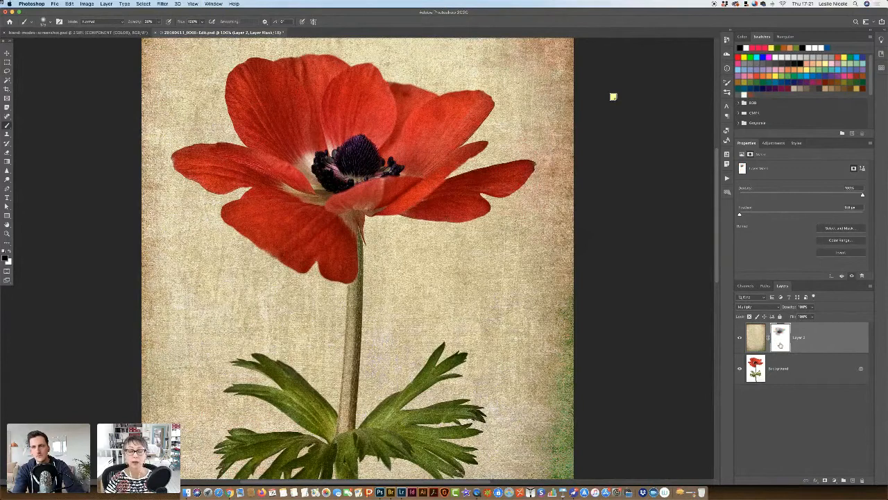
pyautogui.keyDown('shift'); pyautogui.click(780, 344); pyautogui.keyUp('shift')
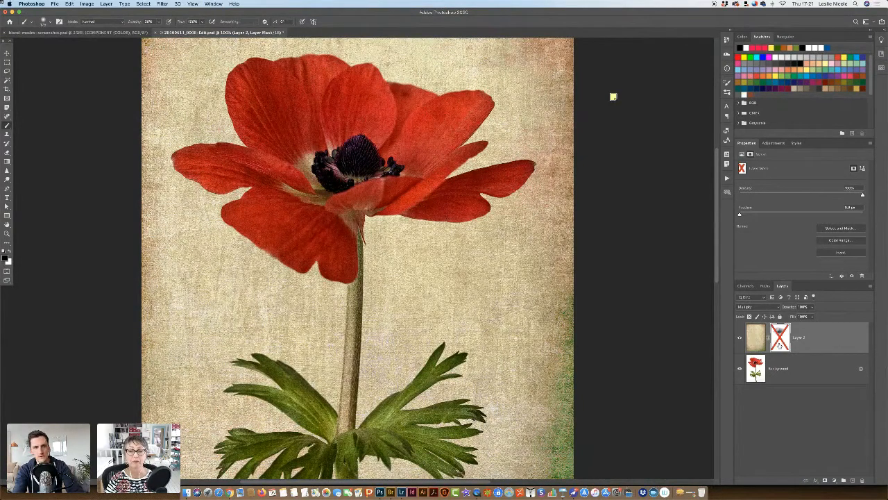
pyautogui.keyDown('shift'); pyautogui.click(780, 344); pyautogui.keyUp('shift')
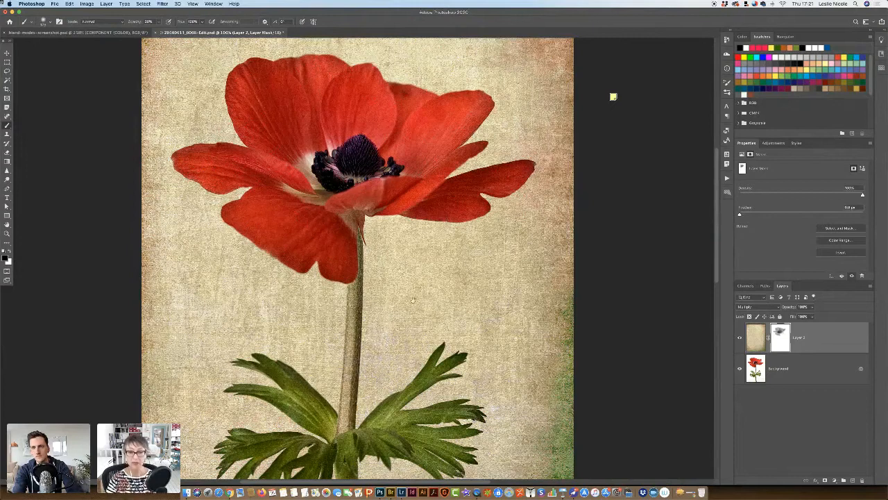
# - Continue painting black on the texture layer's mask along the anemone's stem to reduce the texture there
pyautogui.moveTo(412, 300); pyautogui.dragTo(405, 278)
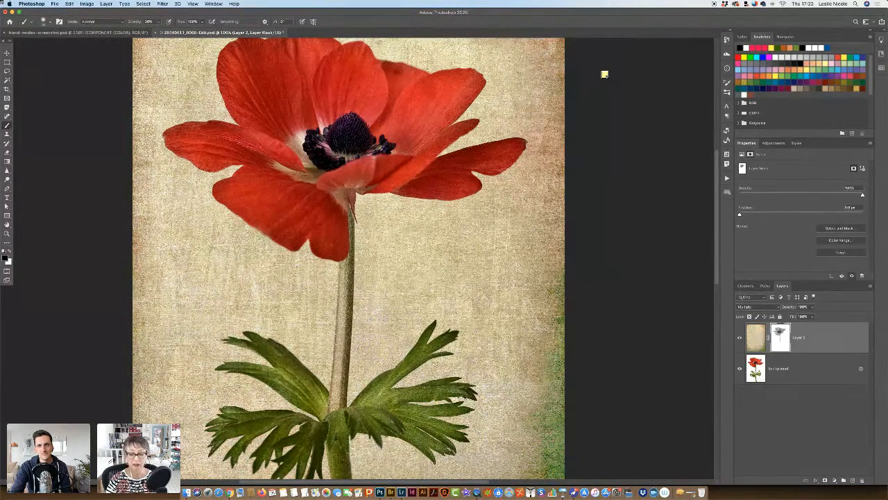
pyautogui.press('super+0')
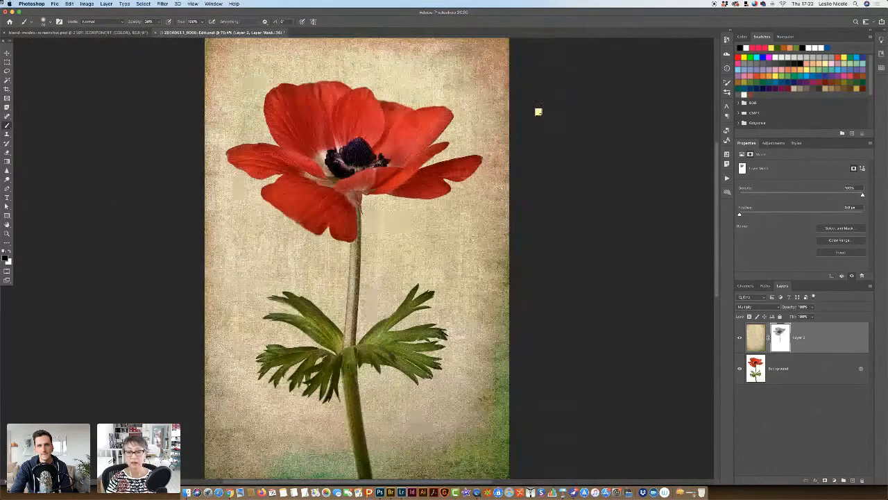
pyautogui.click(7, 53)
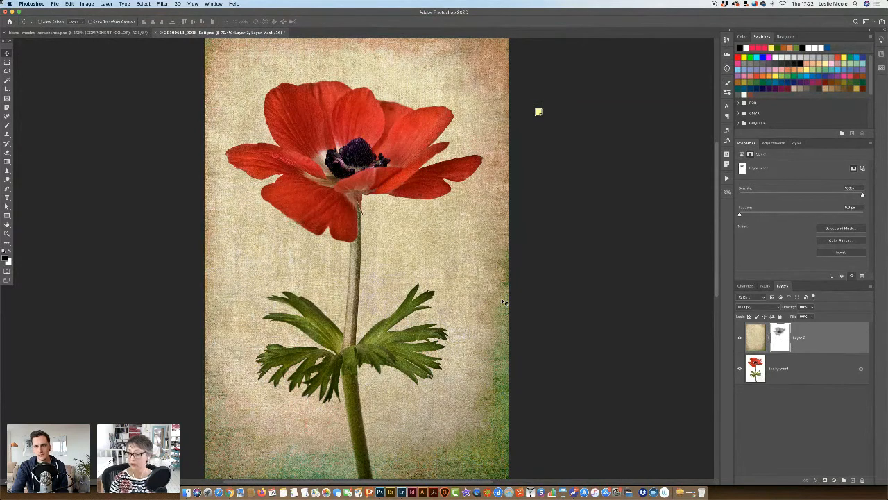
# - Add a Levels adjustment layer directly above the texture layer
pyautogui.click(833, 480)
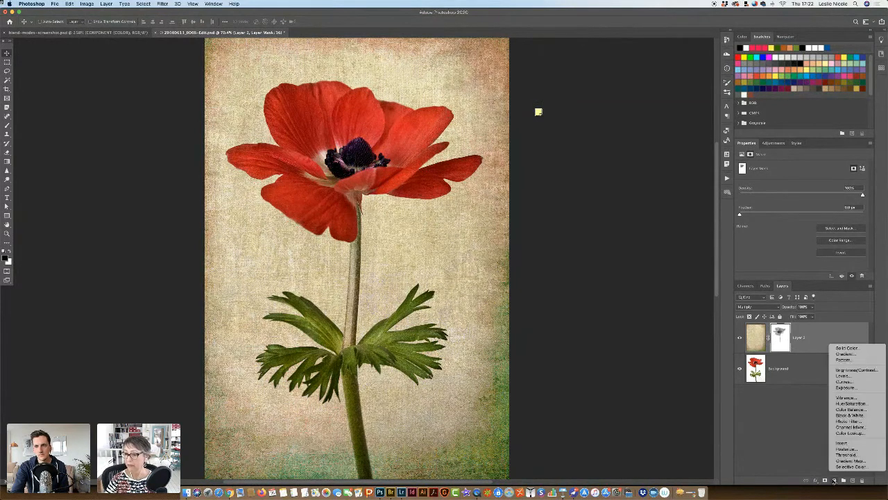
pyautogui.click(812, 430)
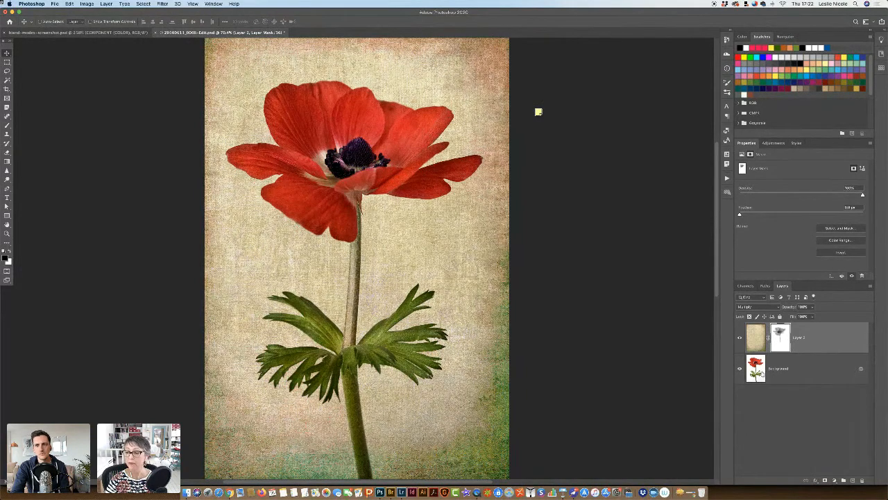
pyautogui.click(761, 374)
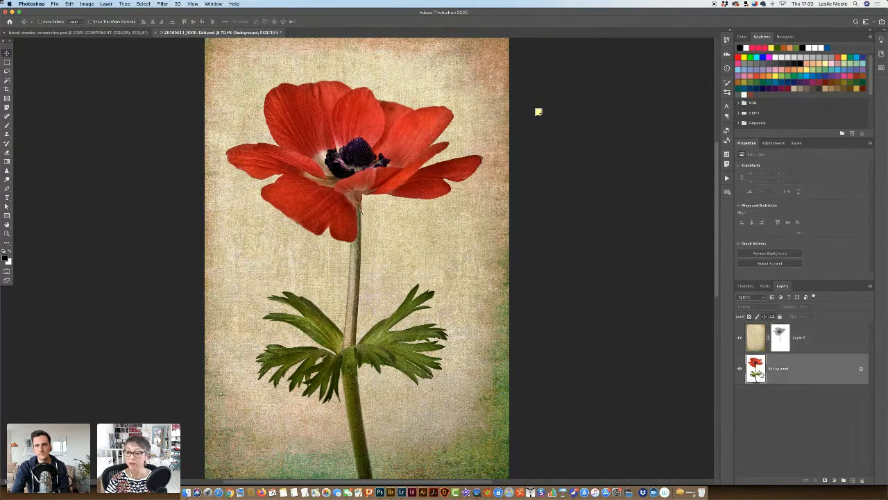
pyautogui.click(754, 343)
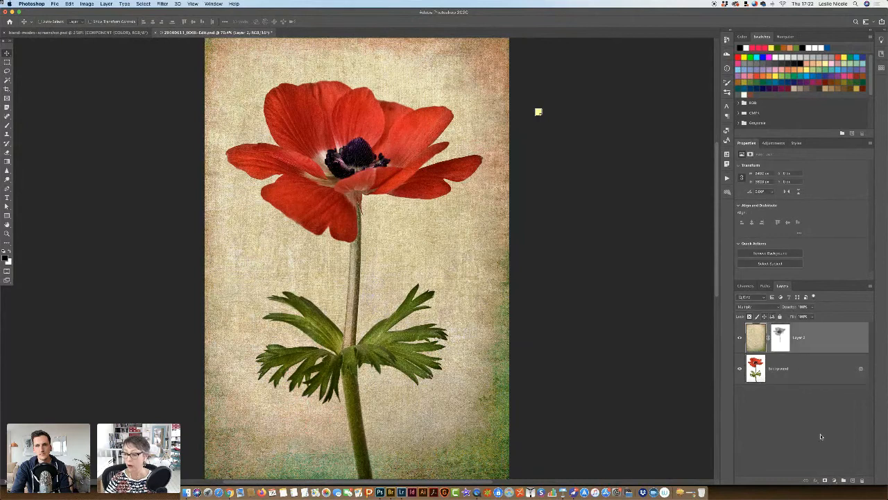
pyautogui.click(834, 481)
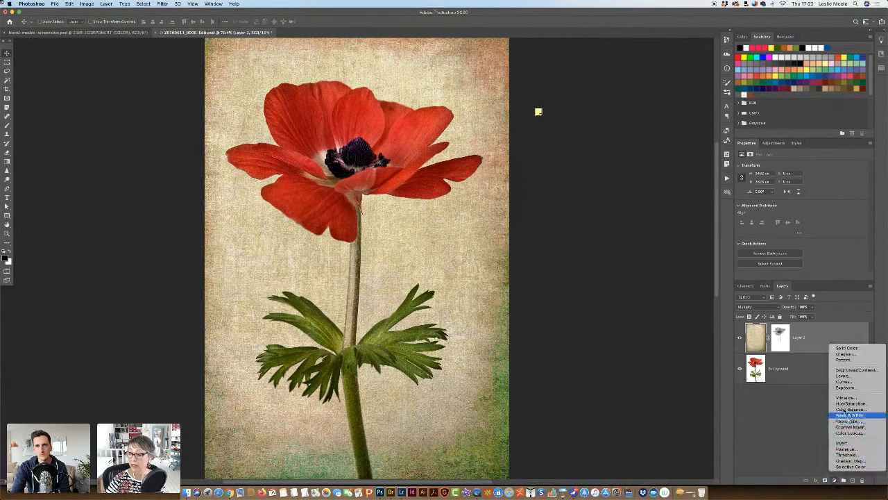
pyautogui.click(834, 376)
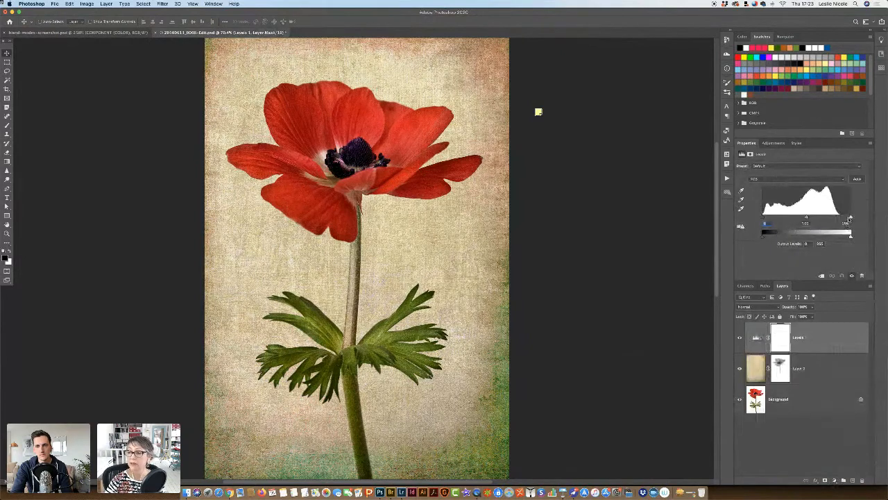
# - Clip the Levels adjustment to the texture layer and brighten the texture by lowering the white input level to about 232
pyautogui.moveTo(851, 217); pyautogui.dragTo(844, 218)
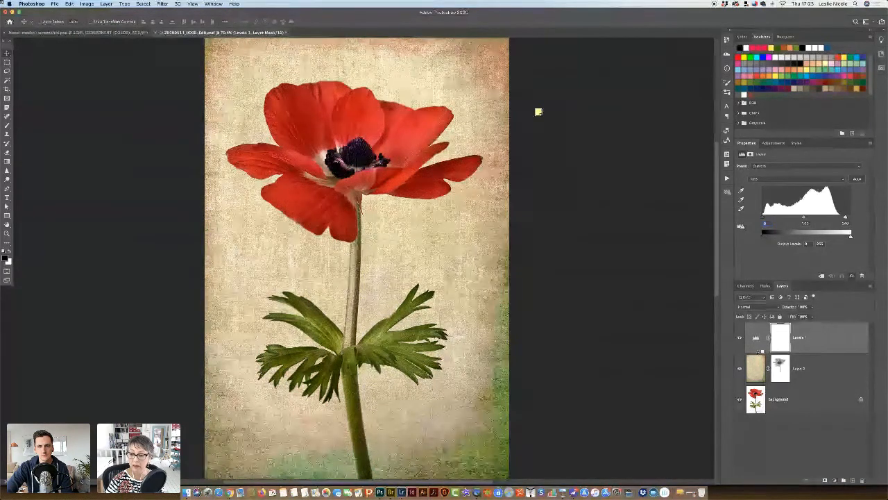
pyautogui.keyDown('alt'); pyautogui.click(761, 352); pyautogui.keyUp('alt')
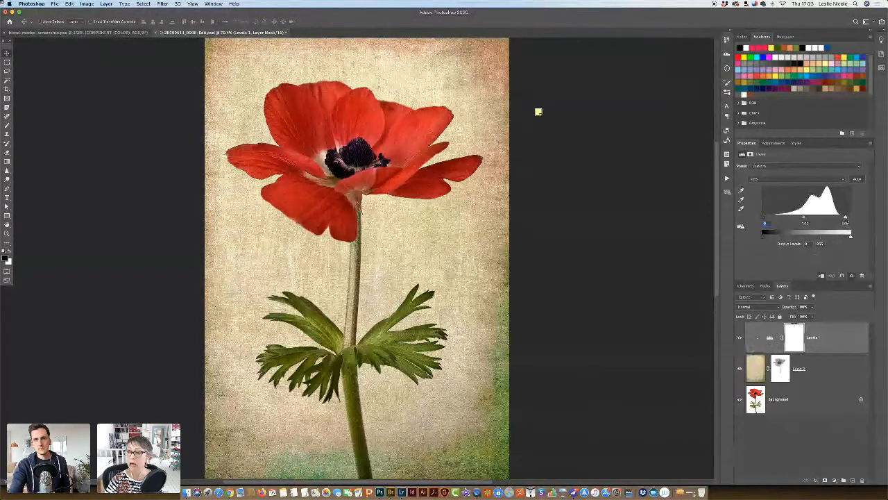
pyautogui.moveTo(845, 217)
pyautogui.mouseDown()
pyautogui.moveTo(831, 218)
pyautogui.moveTo(842, 219)
pyautogui.mouseUp()
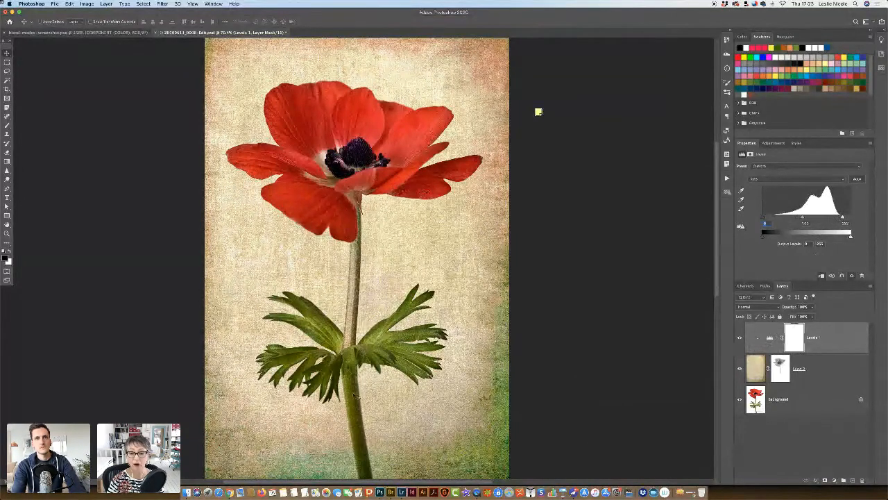
# - Add a Hue/Saturation adjustment layer above Levels and clip it to the texture layer
pyautogui.click(833, 480)
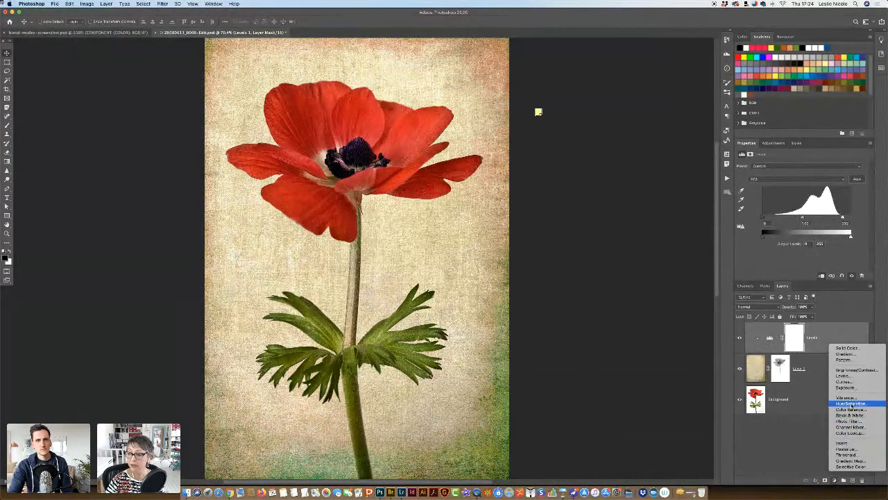
pyautogui.click(851, 403)
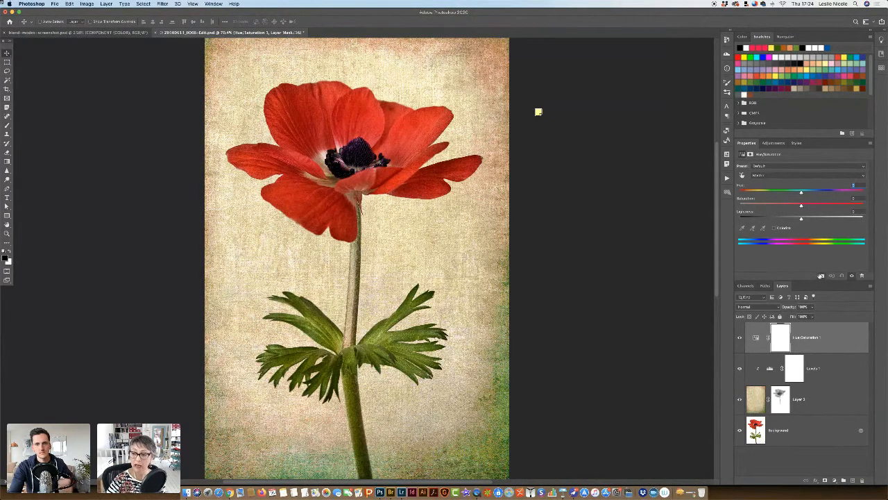
pyautogui.click(822, 276)
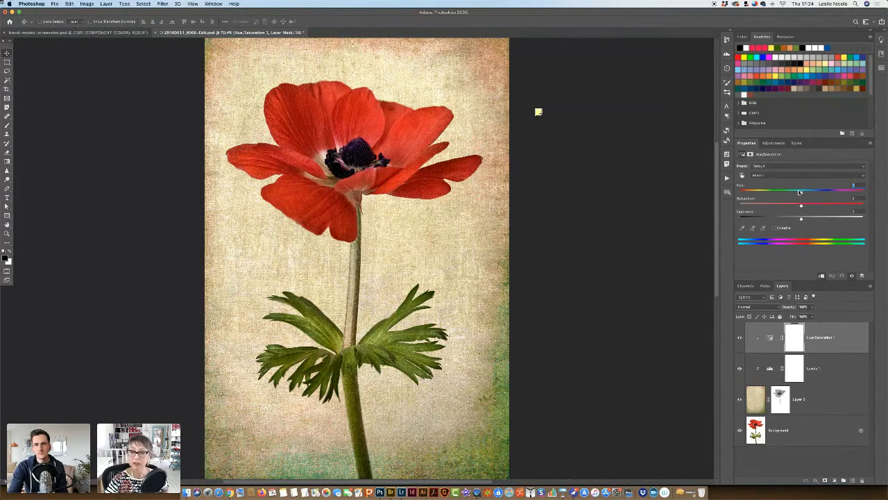
# - Try greener and pinker hue shifts on the texture with the Hue/Saturation adjustment, and delete that adjustment layer
pyautogui.moveTo(799, 191)
pyautogui.mouseDown()
pyautogui.moveTo(788, 194)
pyautogui.moveTo(801, 194)
pyautogui.mouseUp()
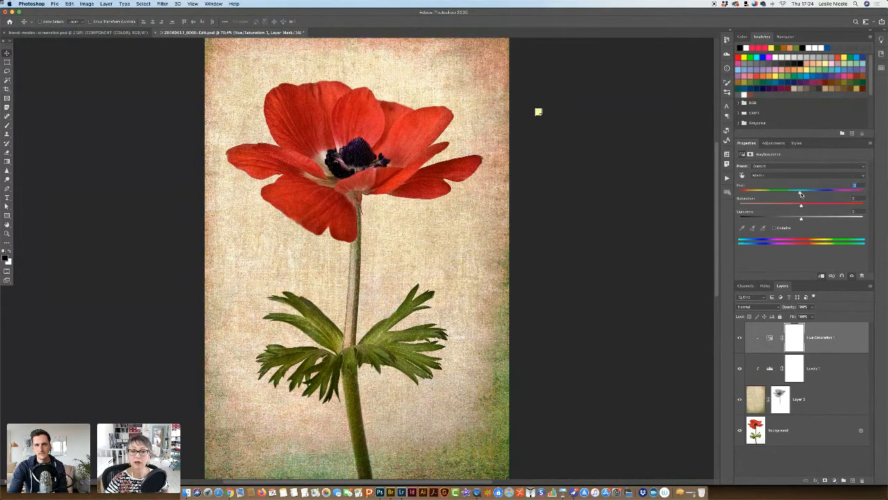
pyautogui.click(810, 194)
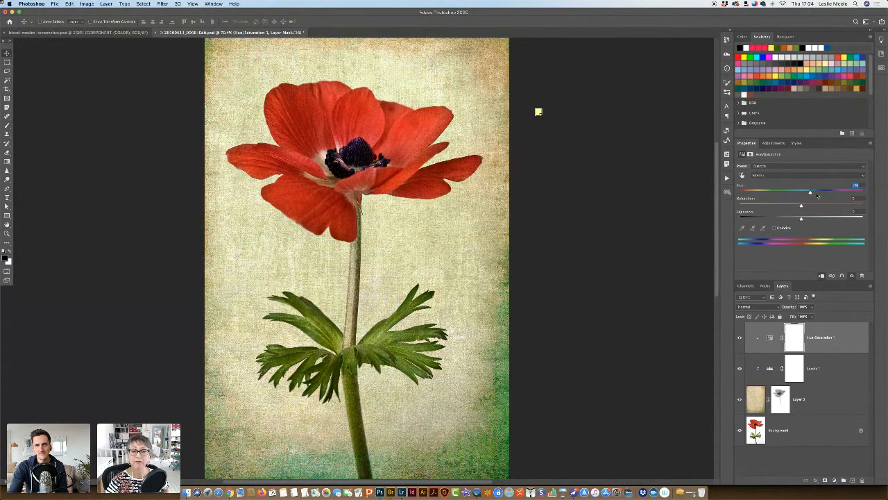
pyautogui.click(807, 195)
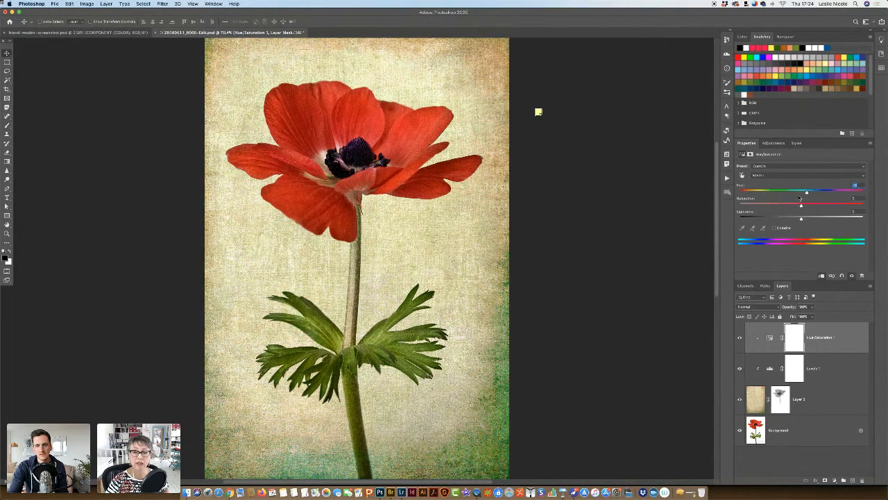
pyautogui.click(799, 197)
pyautogui.click(792, 198)
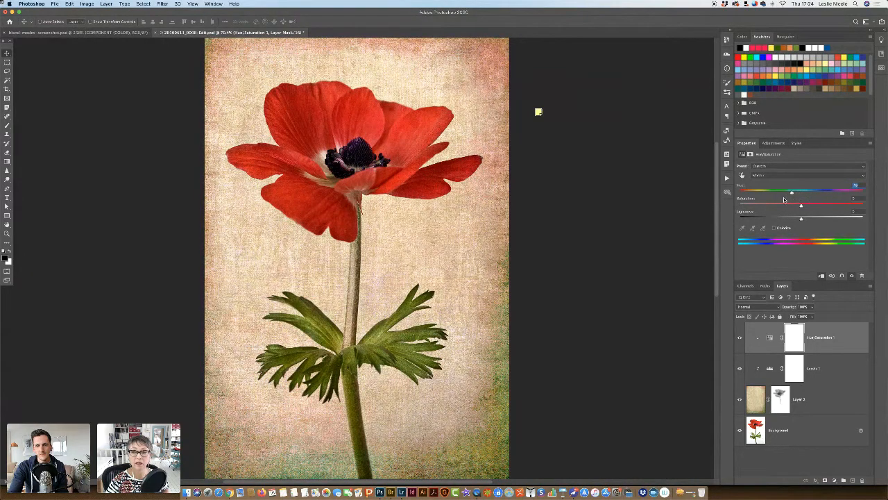
pyautogui.click(783, 199)
pyautogui.click(804, 200)
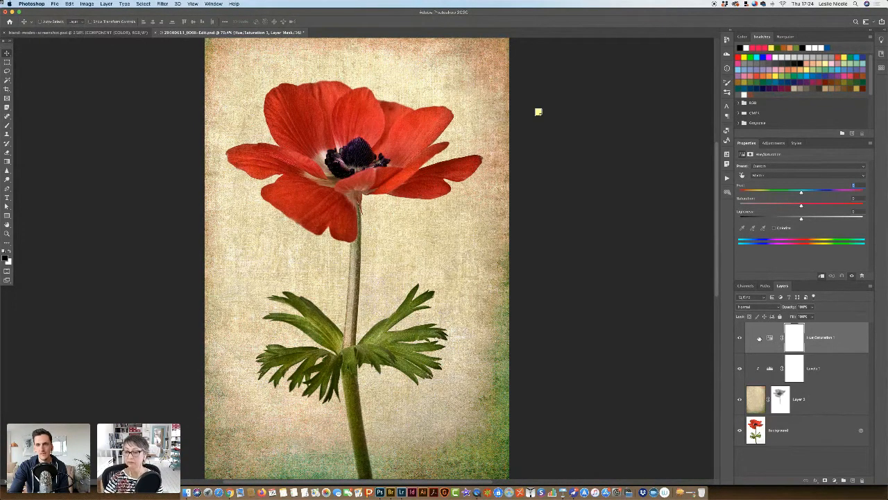
pyautogui.moveTo(769, 337); pyautogui.dragTo(865, 479)
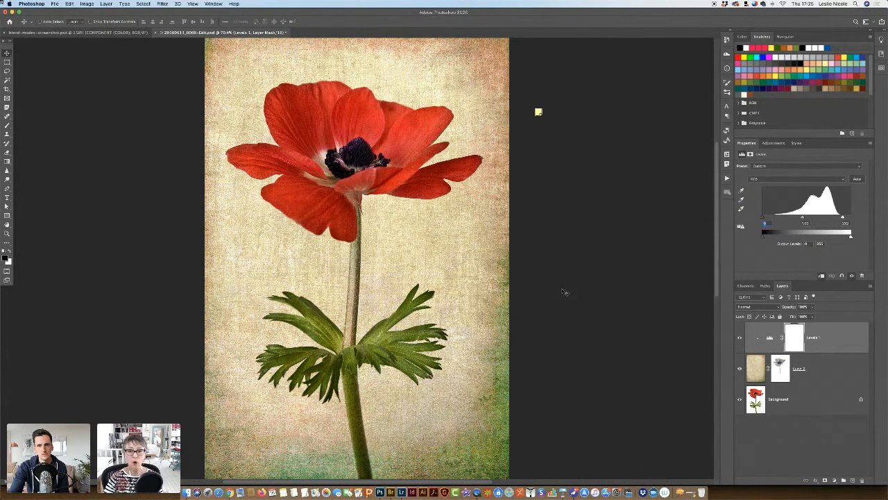
# - Create a new layer directly above the background photo, filled with 50% Gray and set to the Overlay blend mode
pyautogui.click(771, 403)
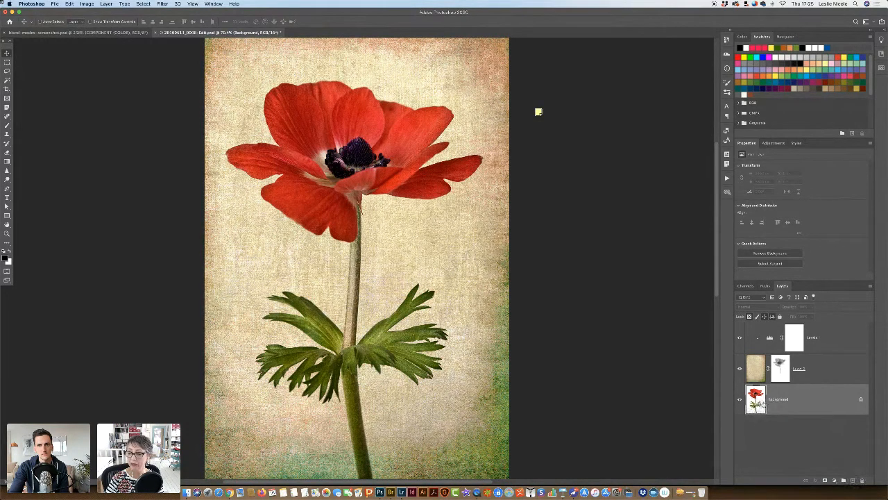
pyautogui.click(852, 480)
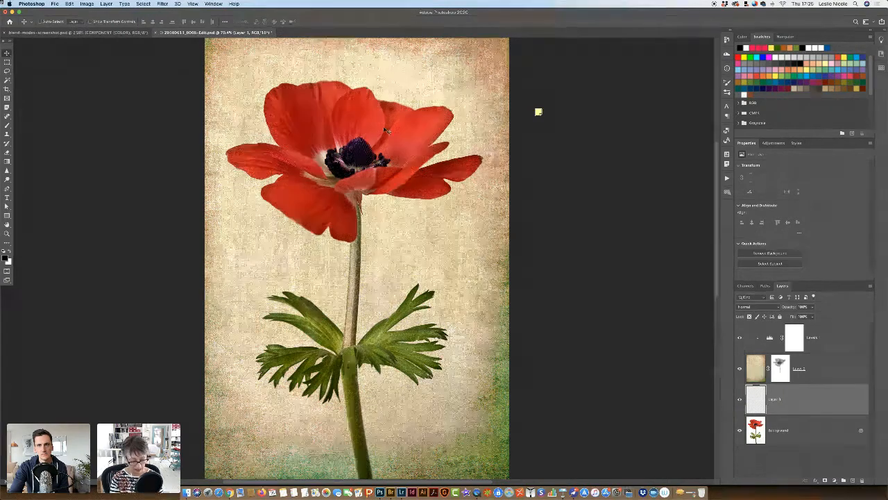
pyautogui.hotkey('shift', 'F5')
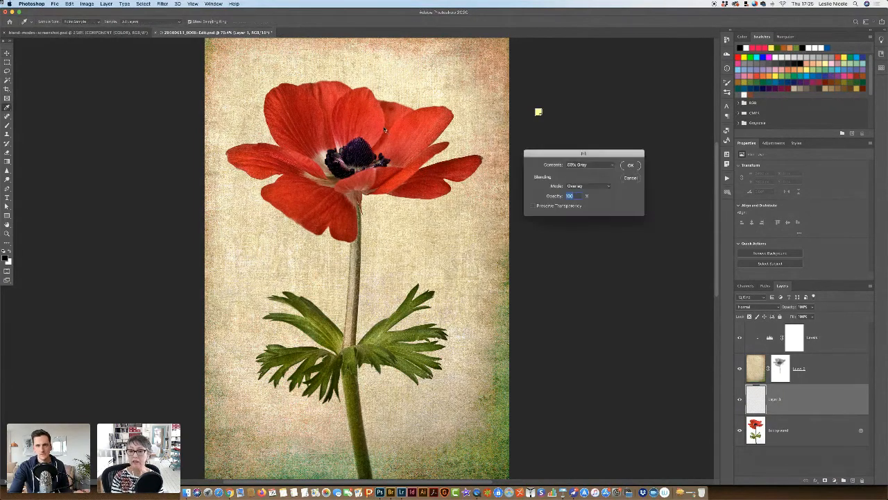
pyautogui.moveTo(559, 155); pyautogui.dragTo(552, 154)
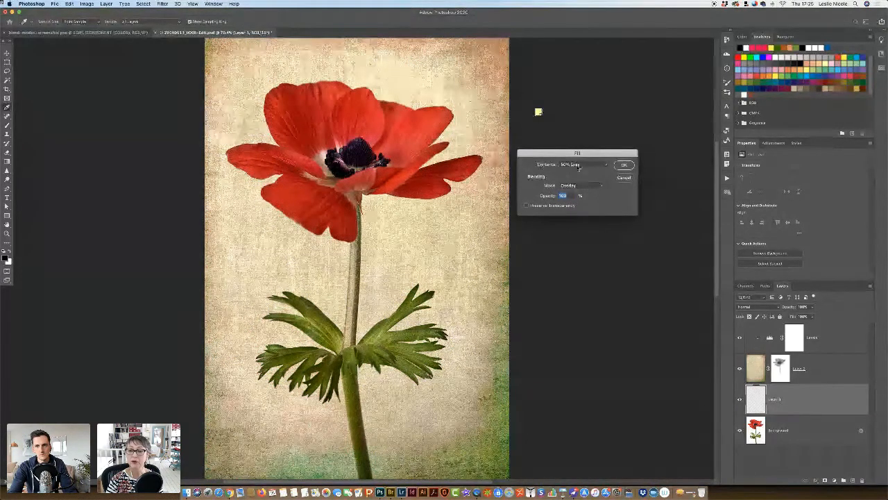
pyautogui.click(576, 166)
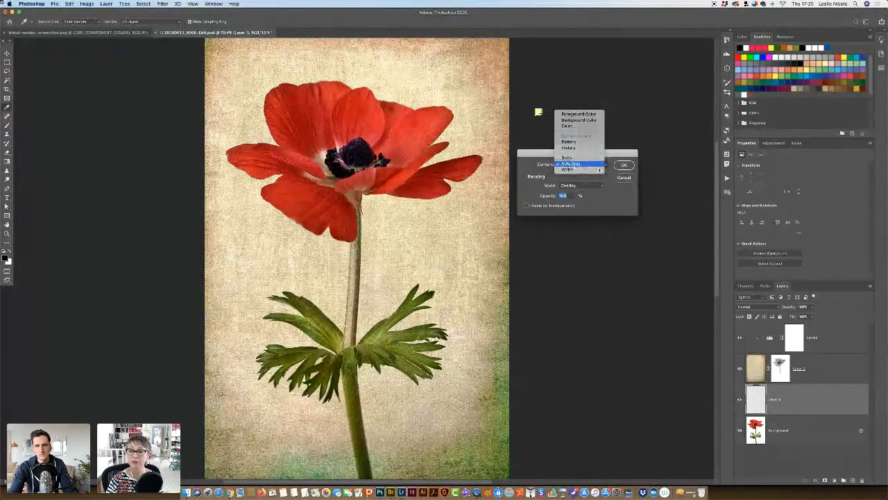
pyautogui.click(570, 164)
pyautogui.click(623, 167)
pyautogui.press('v')
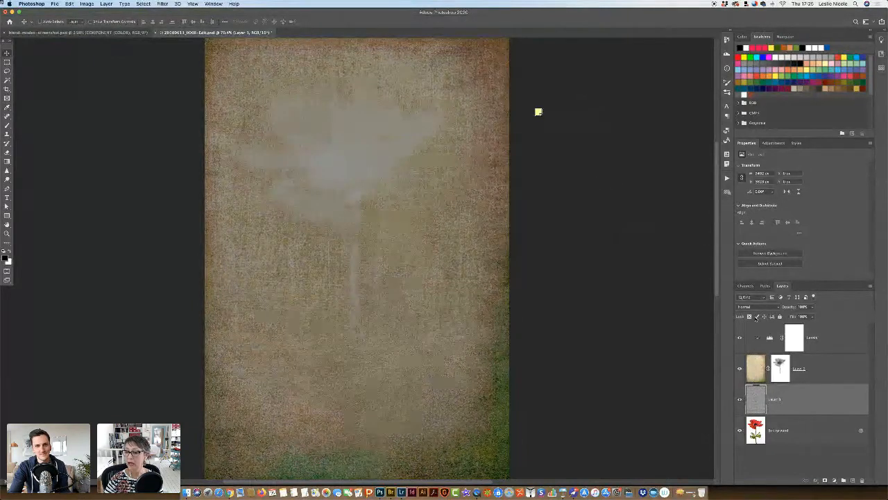
pyautogui.click(755, 309)
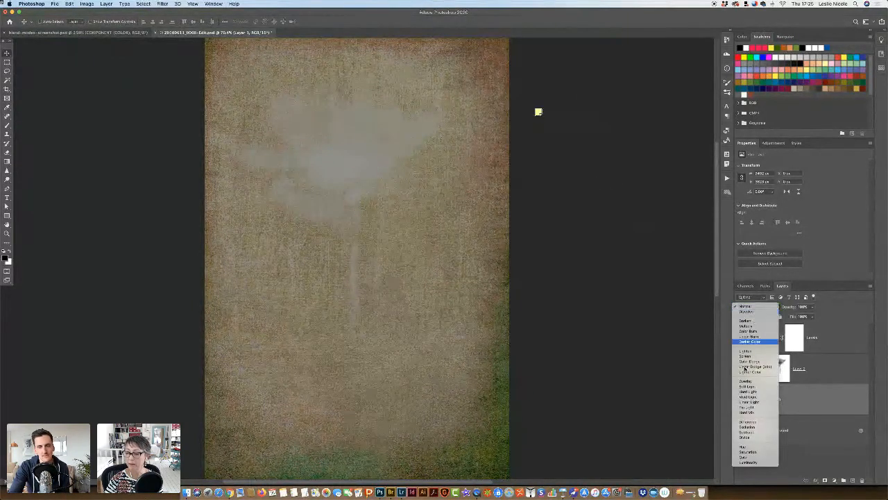
pyautogui.click(745, 381)
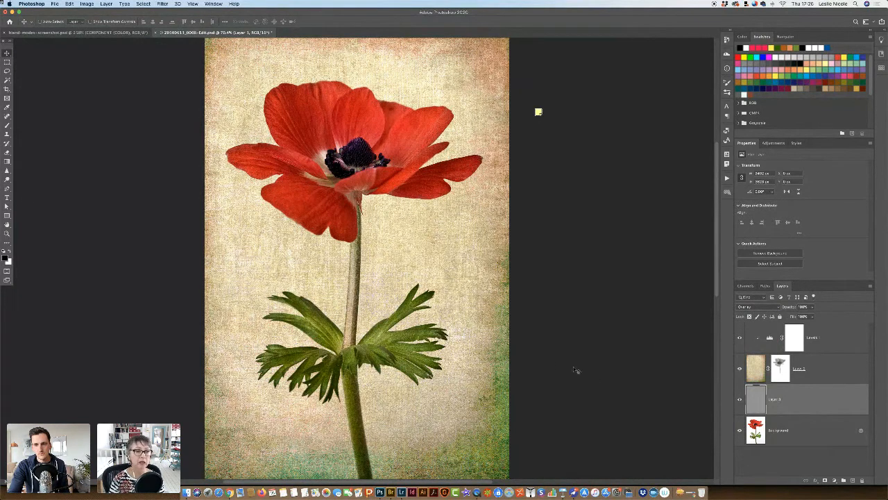
# - Paint white on the gray Overlay layer with a much larger brush to lighten the flower and central area, undoing the last stroke
pyautogui.click(7, 126)
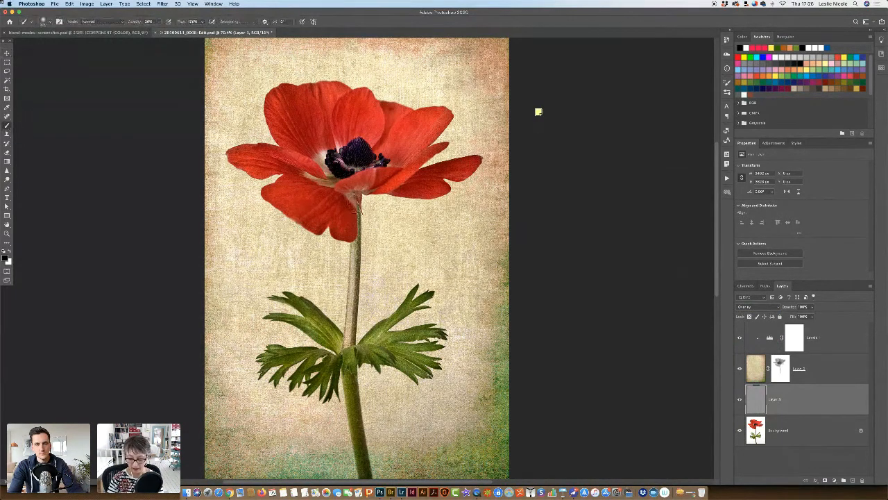
pyautogui.press(']')
pyautogui.press(']')
pyautogui.press(']')
pyautogui.press(']')
pyautogui.press(']')
pyautogui.press(']')
pyautogui.press(']')
pyautogui.press(']')
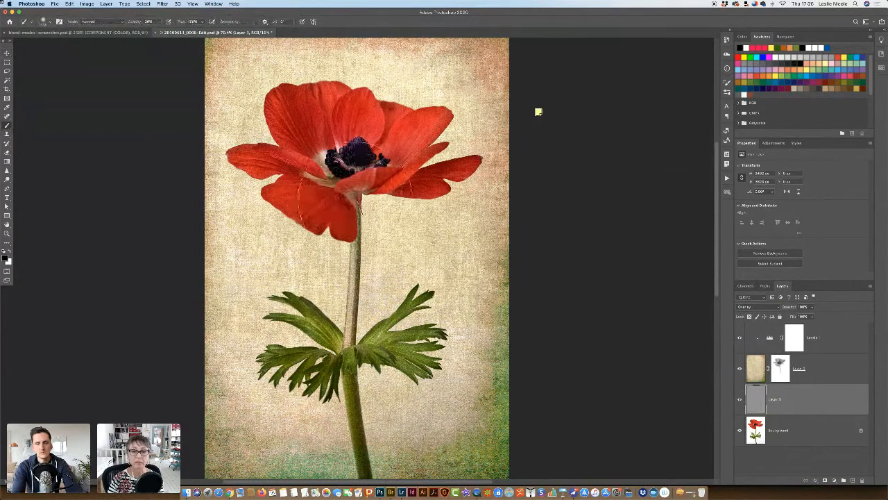
pyautogui.press(']')
pyautogui.press(']')
pyautogui.press(']')
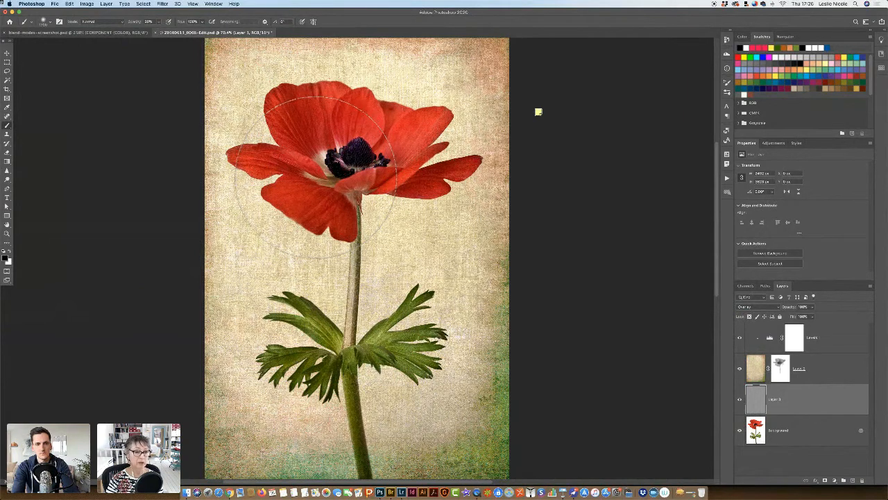
pyautogui.press('x')
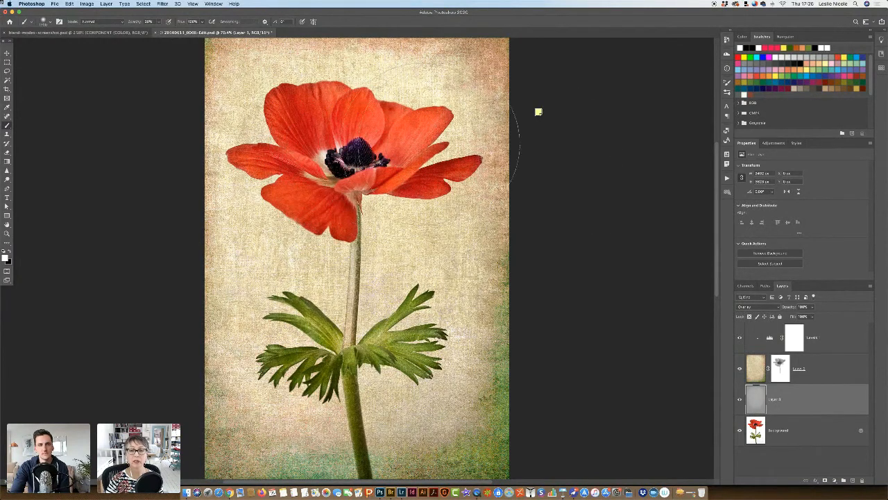
pyautogui.press('super+z')
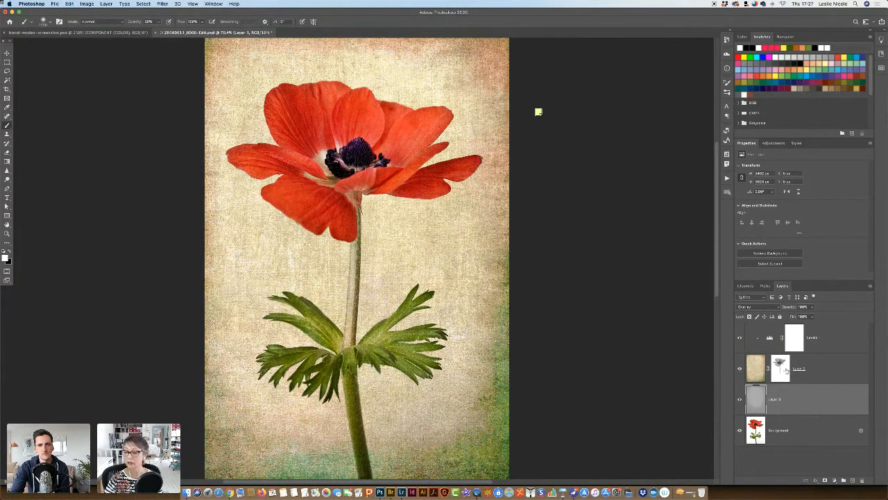
# - Isolate the gray Overlay layer to examine its painted light areas, and redisplay the photo, texture and Levels layers
pyautogui.keyDown('alt'); pyautogui.click(740, 401); pyautogui.keyUp('alt')
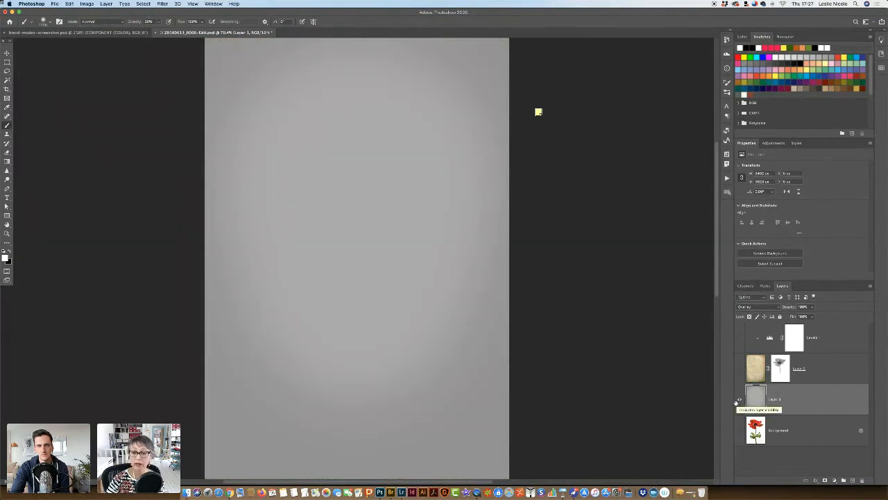
pyautogui.click(740, 401)
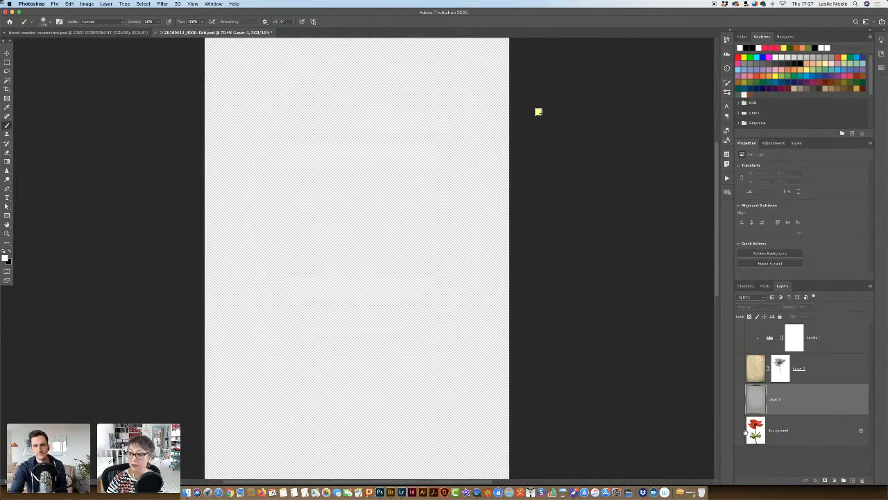
pyautogui.click(739, 402)
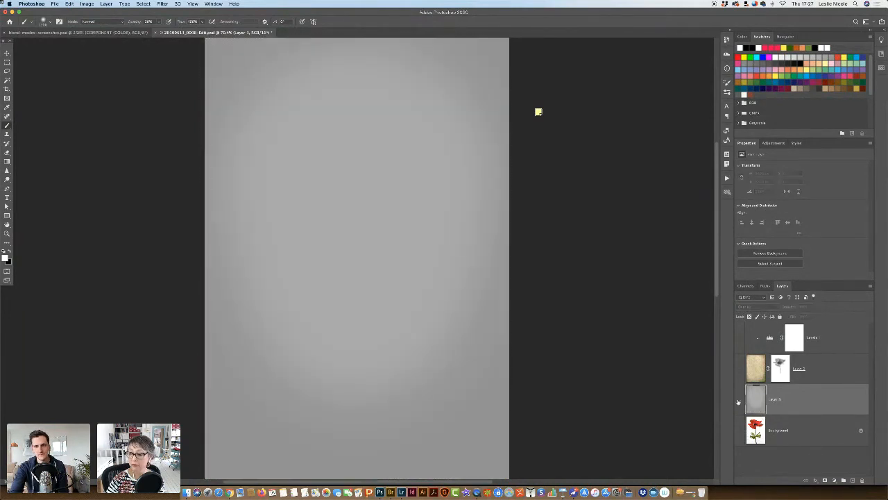
pyautogui.click(739, 402)
pyautogui.click(739, 431)
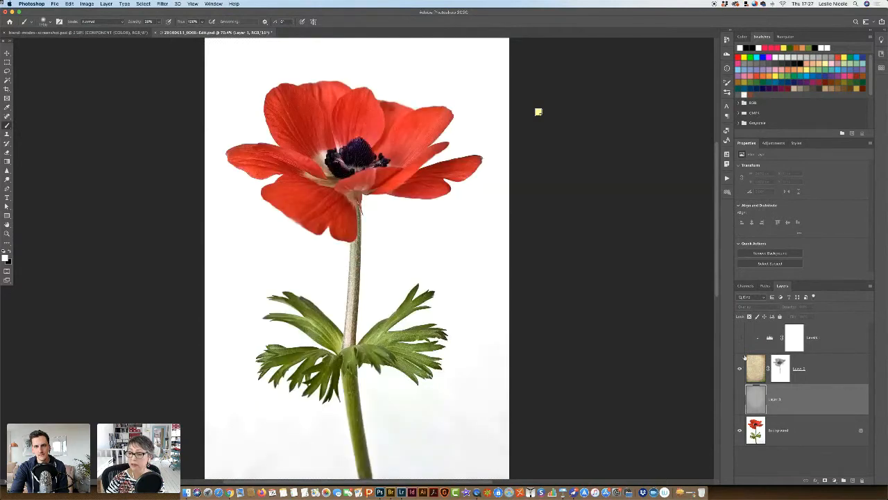
pyautogui.click(740, 338)
# - Add an empty Overlay layer directly above the background photo, and delete it
pyautogui.click(812, 438)
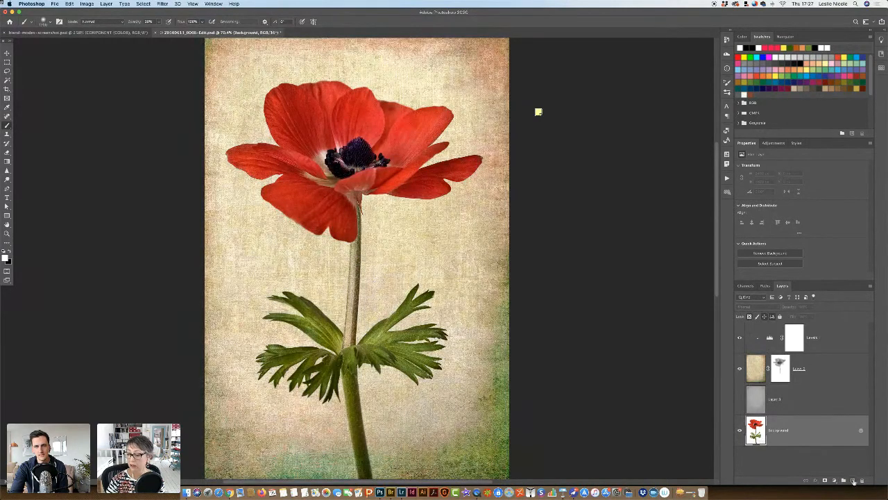
pyautogui.click(852, 480)
pyautogui.click(756, 309)
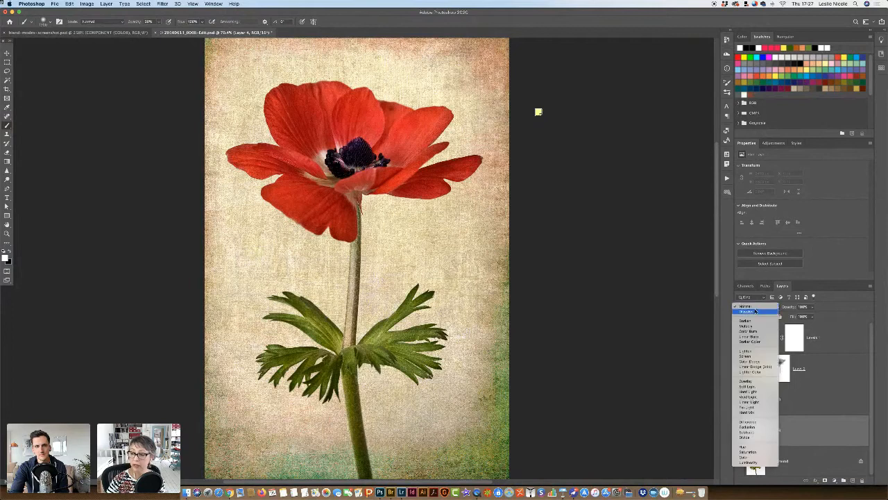
pyautogui.click(736, 381)
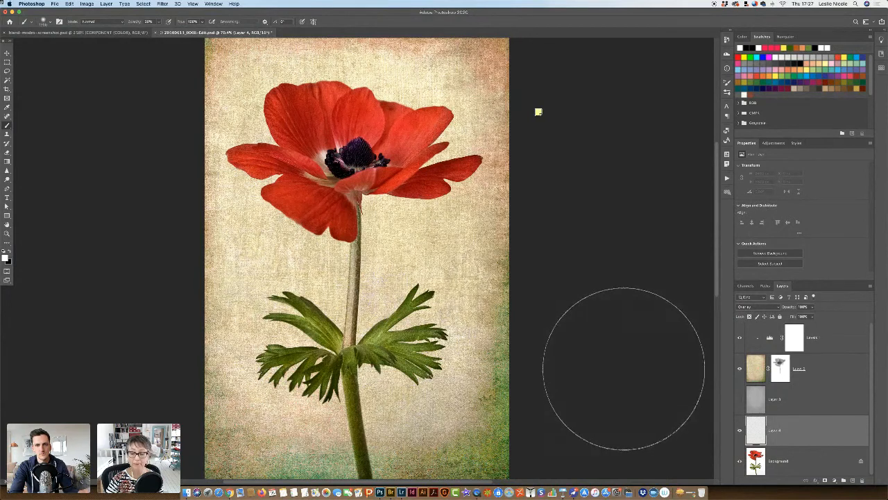
pyautogui.doubleClick(776, 430)
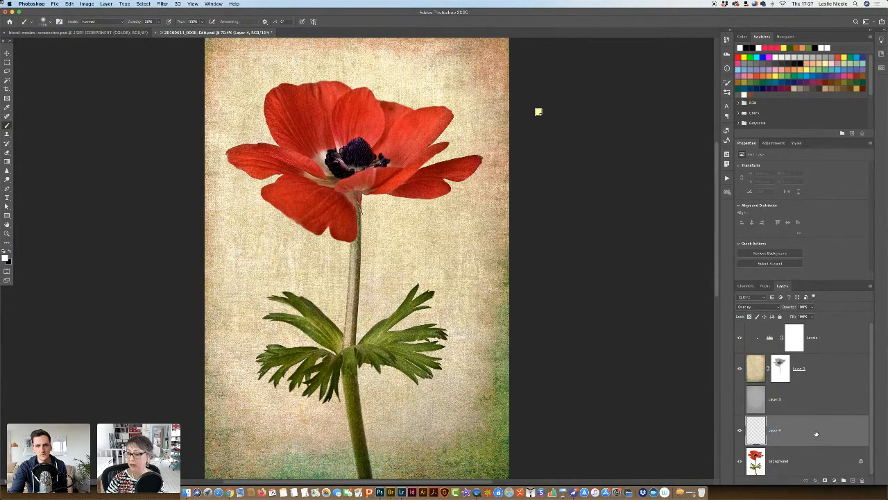
pyautogui.moveTo(816, 434); pyautogui.dragTo(861, 479)
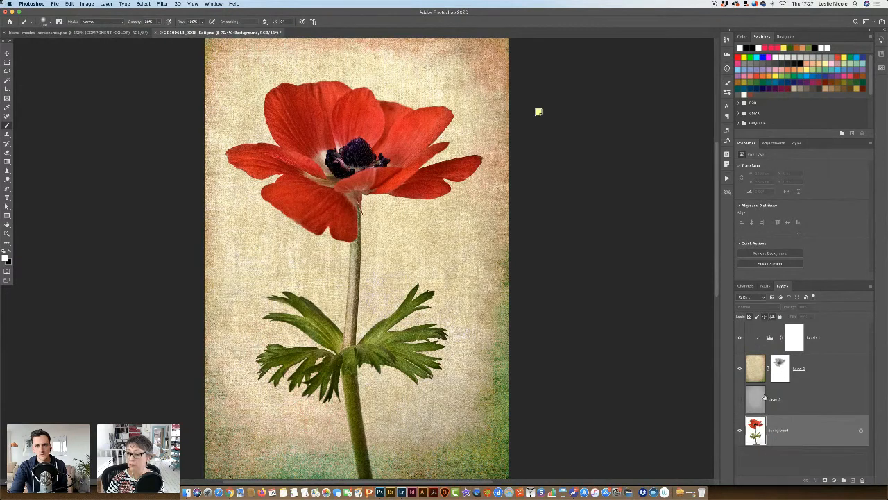
# - Select and show the gray Overlay layer, and try darkening the flower's lower petals with black paint, undoing the stroke
pyautogui.click(765, 399)
pyautogui.click(739, 399)
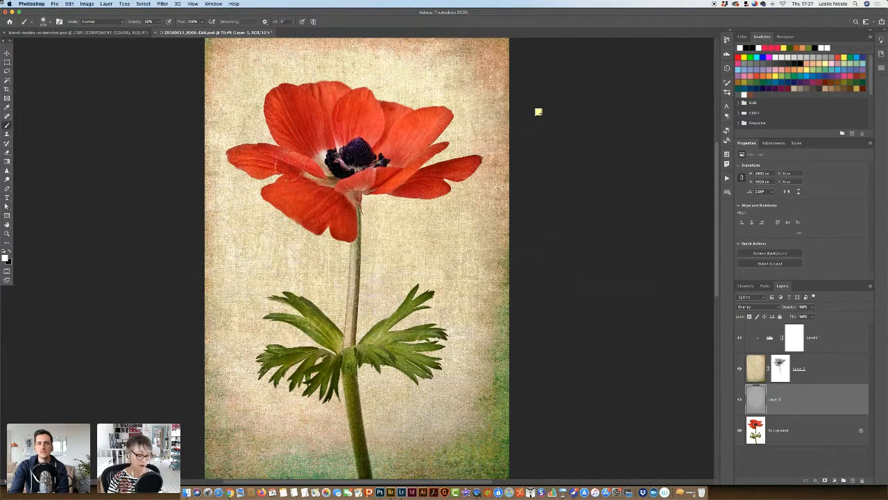
pyautogui.press('x')
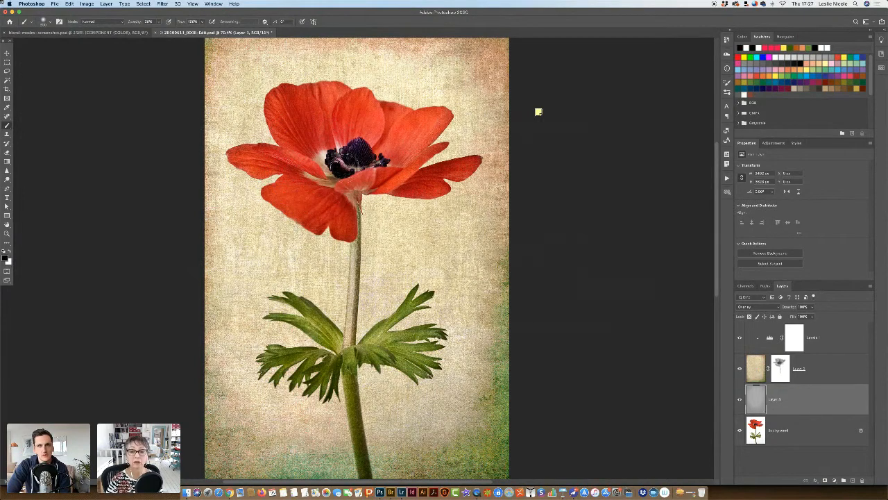
pyautogui.moveTo(286, 200)
pyautogui.mouseDown()
pyautogui.moveTo(319, 209)
pyautogui.moveTo(346, 232)
pyautogui.mouseUp()
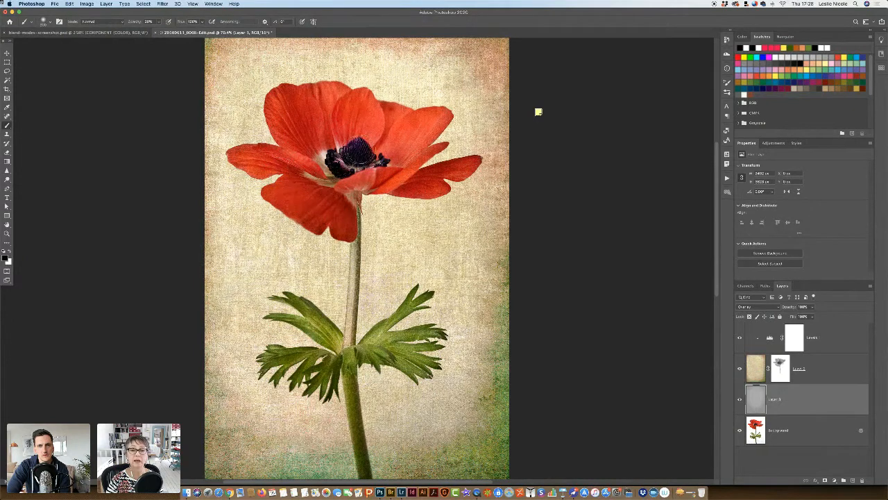
pyautogui.press('super+z')
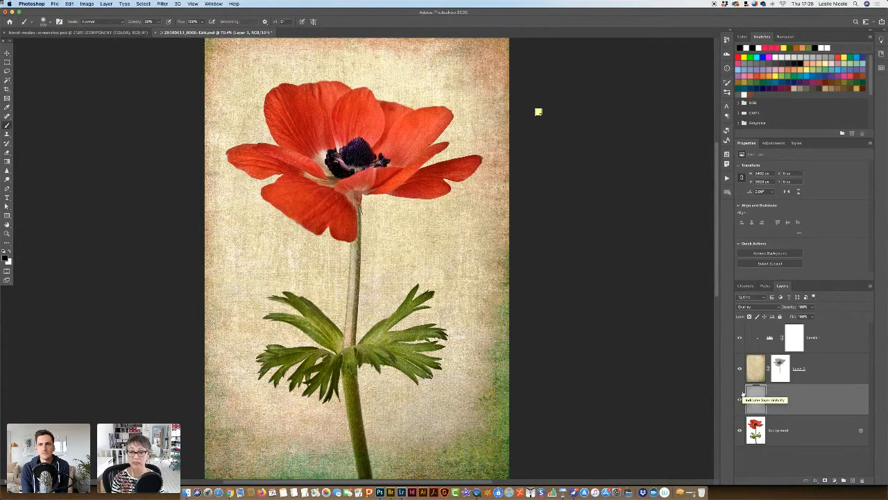
pyautogui.click(743, 392)
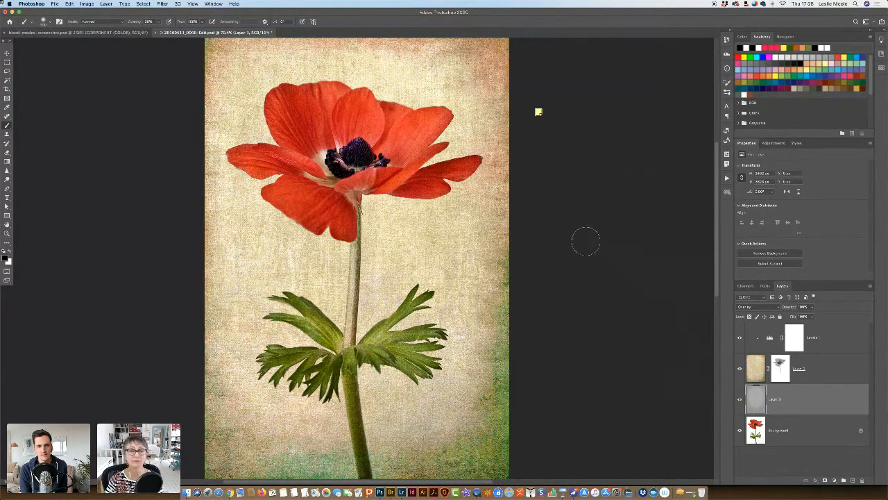
# - Run the recorded Burn / Dodge Layer action above the background photo, and delete the gray layer it adds
pyautogui.click(7, 52)
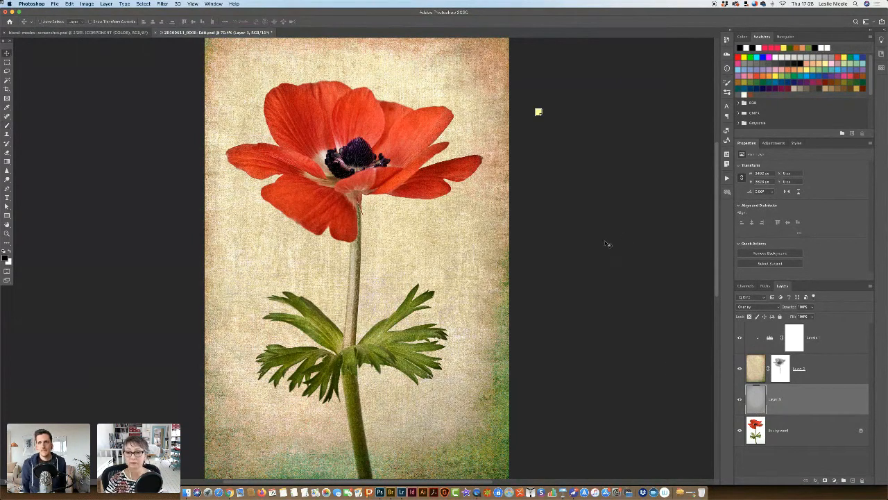
pyautogui.click(822, 345)
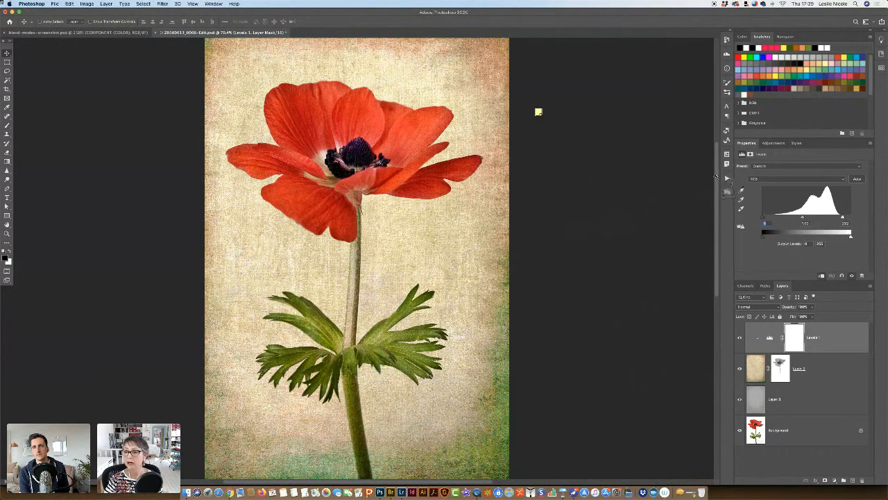
pyautogui.click(770, 428)
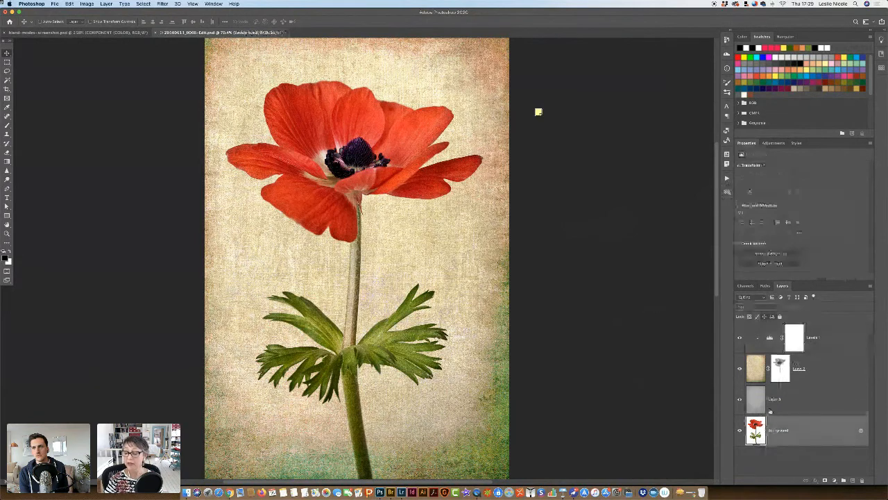
pyautogui.click(726, 177)
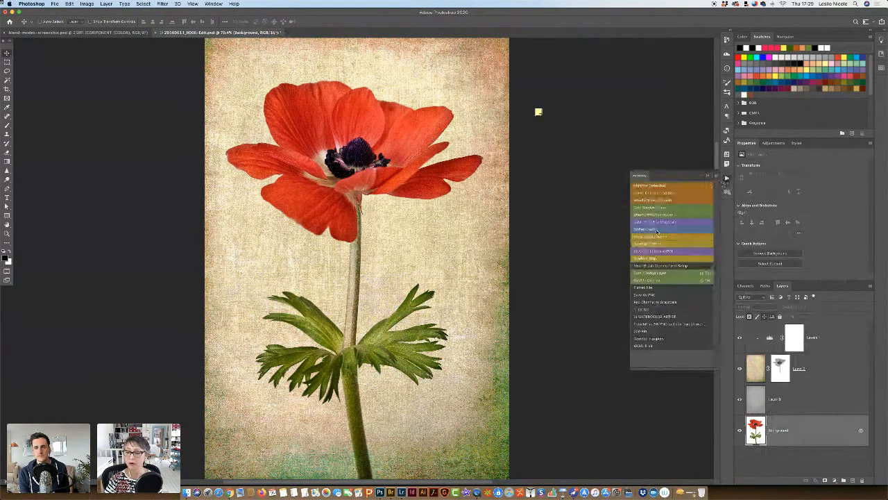
pyautogui.click(655, 273)
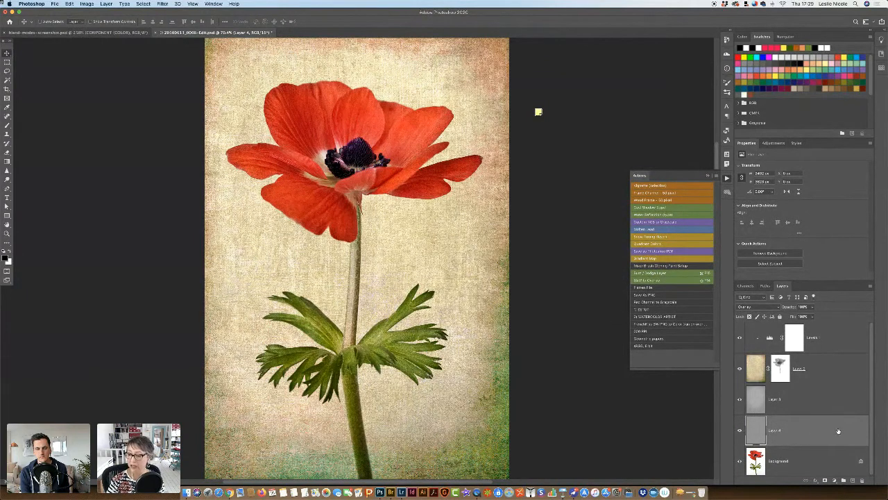
pyautogui.moveTo(834, 431); pyautogui.dragTo(863, 480)
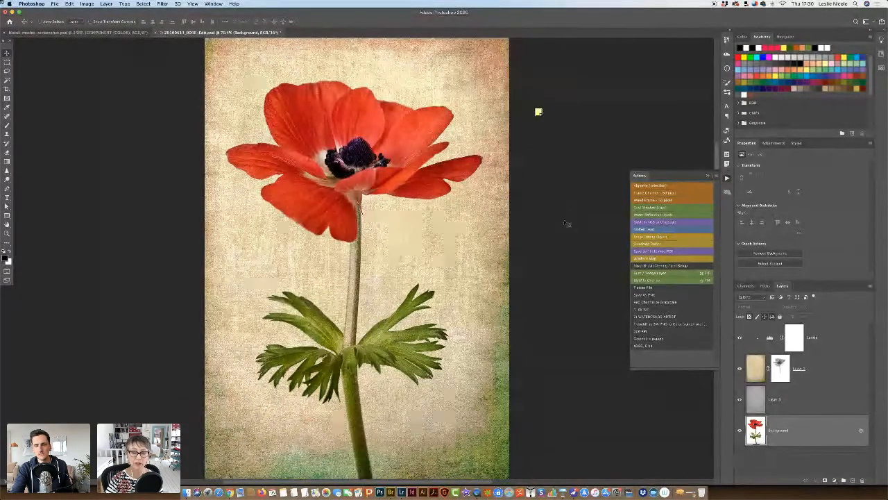
pyautogui.click(707, 175)
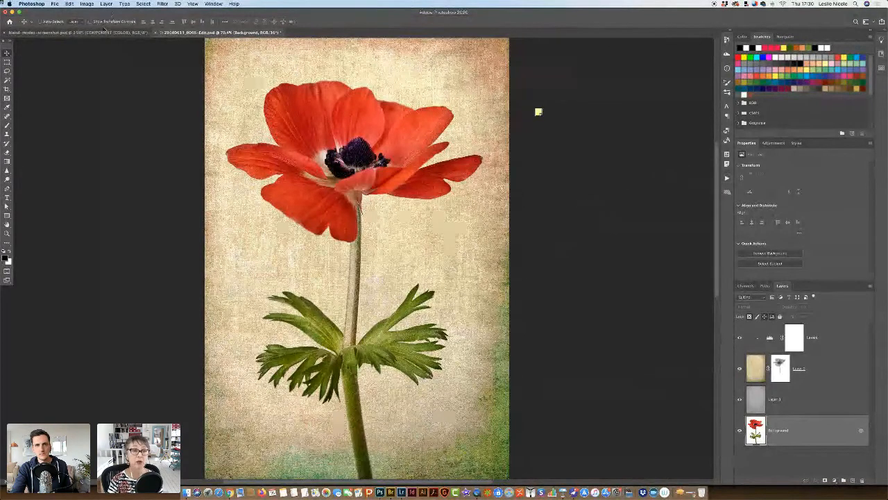
# - Duplicate the whole layered image into a new document, keeping the suggested copy name and all layers
pyautogui.click(89, 4)
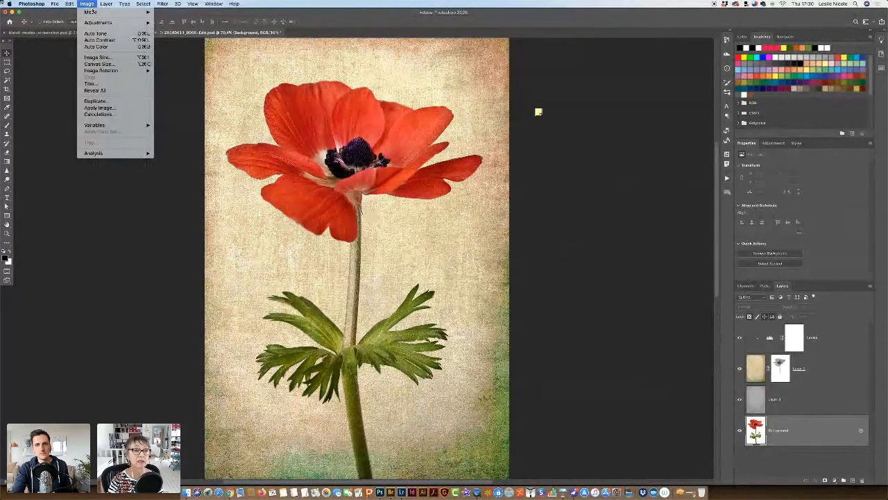
pyautogui.click(97, 101)
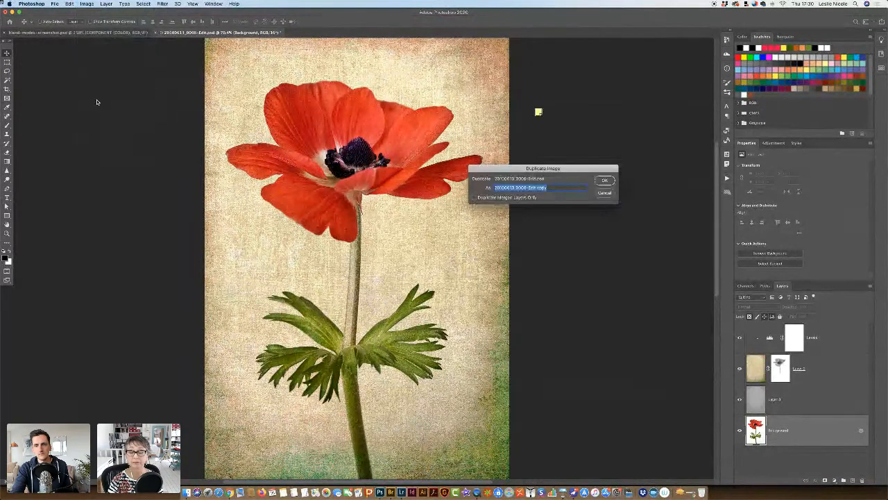
pyautogui.click(597, 181)
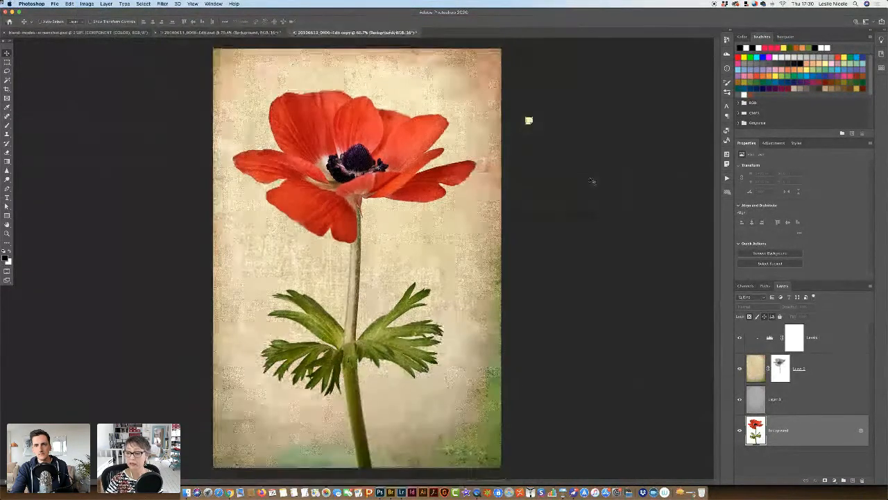
# - Hide the gray Overlay layer in the duplicate, and copy the background photo to the top of the layer stack
pyautogui.click(800, 394)
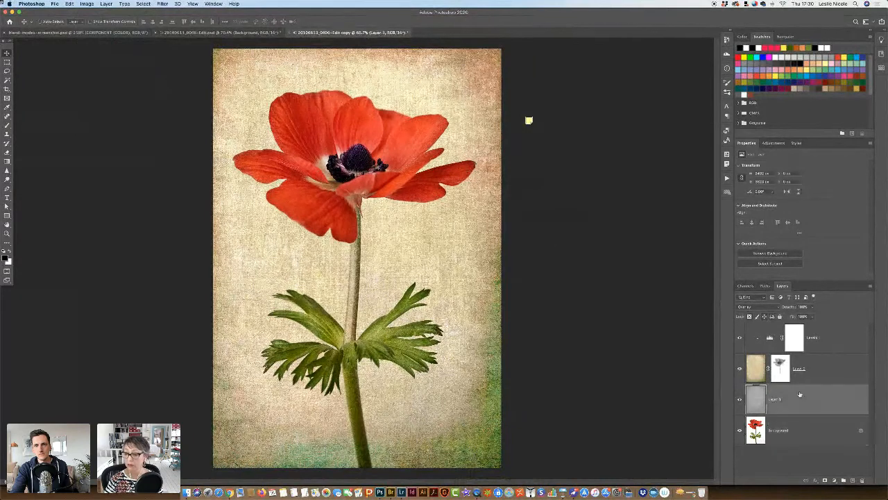
pyautogui.click(739, 399)
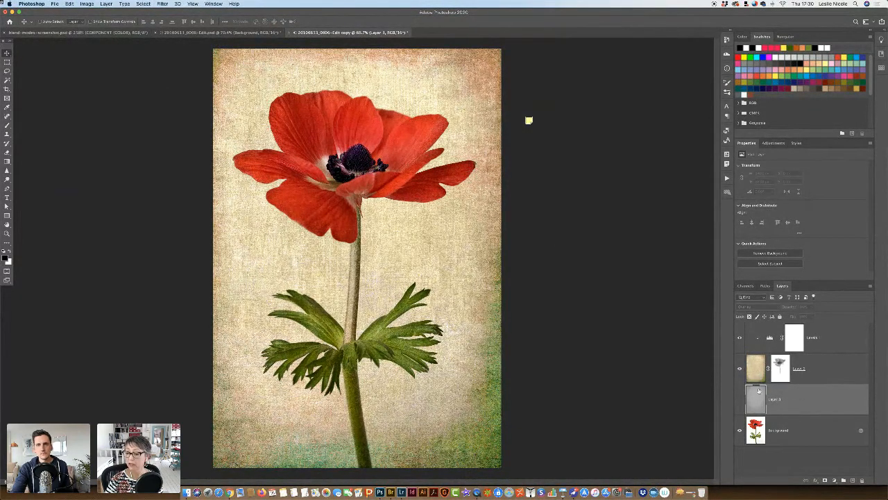
pyautogui.click(750, 430)
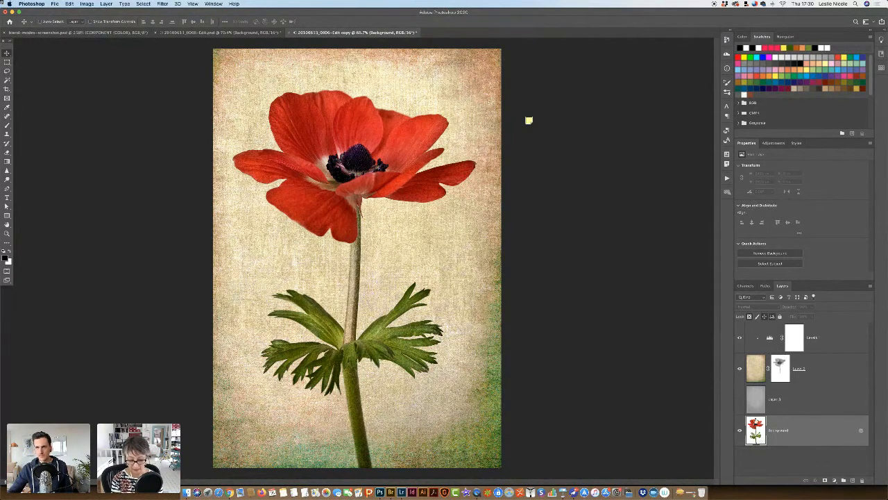
pyautogui.press('super+j')
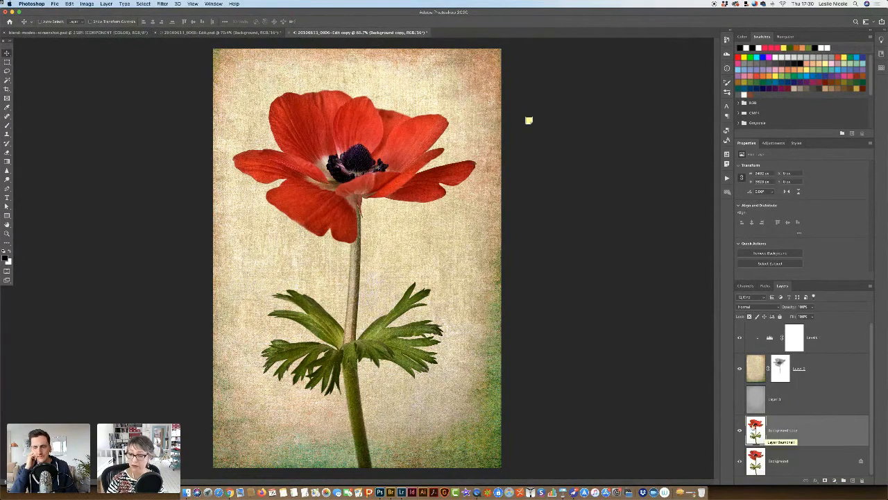
pyautogui.moveTo(764, 433); pyautogui.dragTo(762, 330)
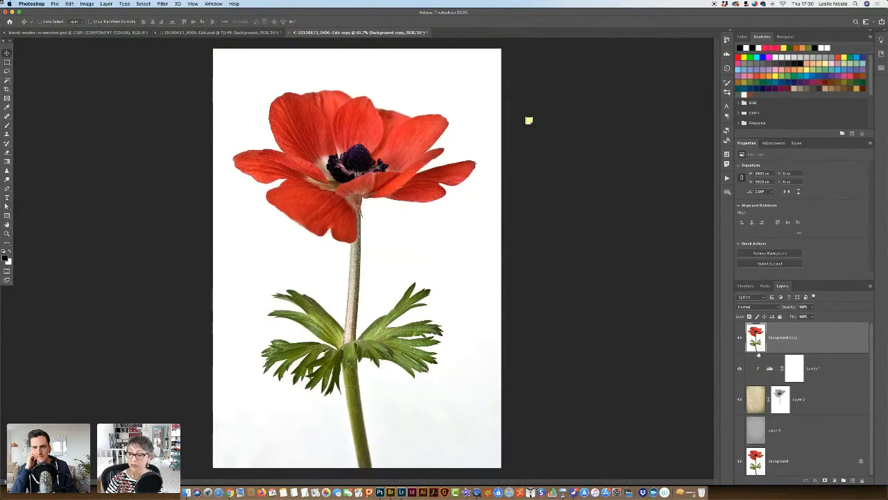
# - Set the texture layer's blend mode to Normal and the blend mode of the flower photo copy above it to Multiply
pyautogui.click(751, 399)
pyautogui.click(751, 307)
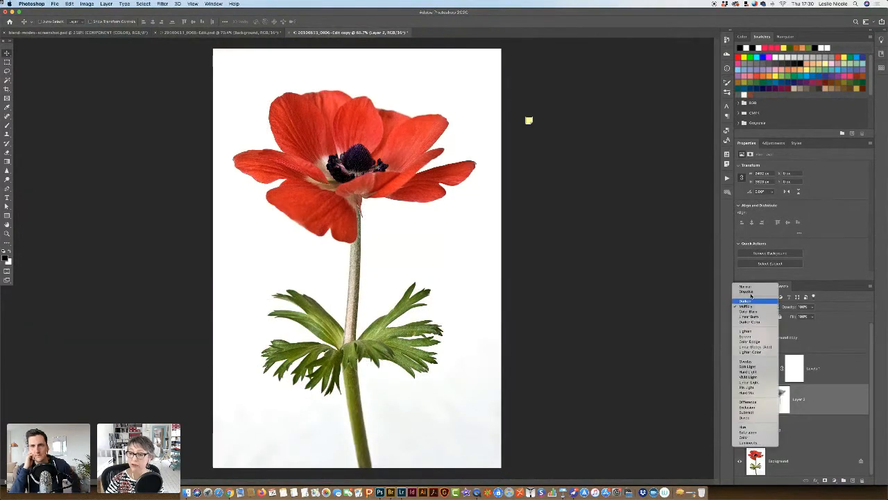
pyautogui.click(754, 285)
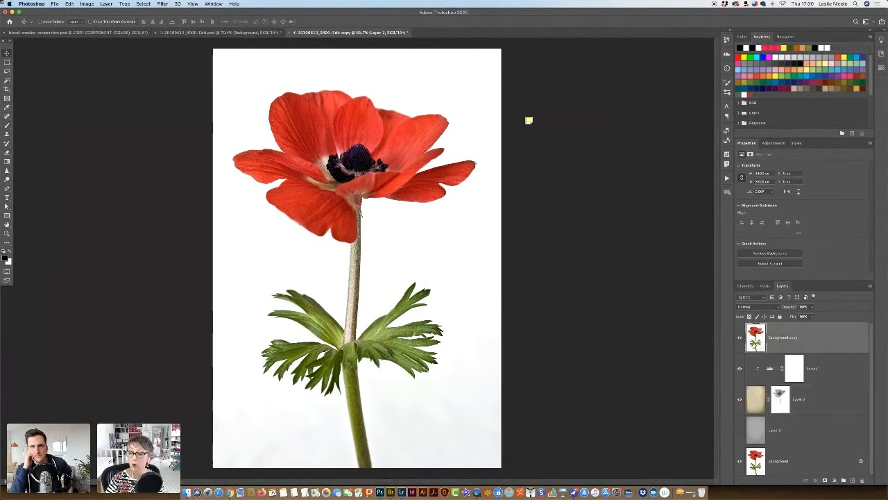
pyautogui.click(755, 340)
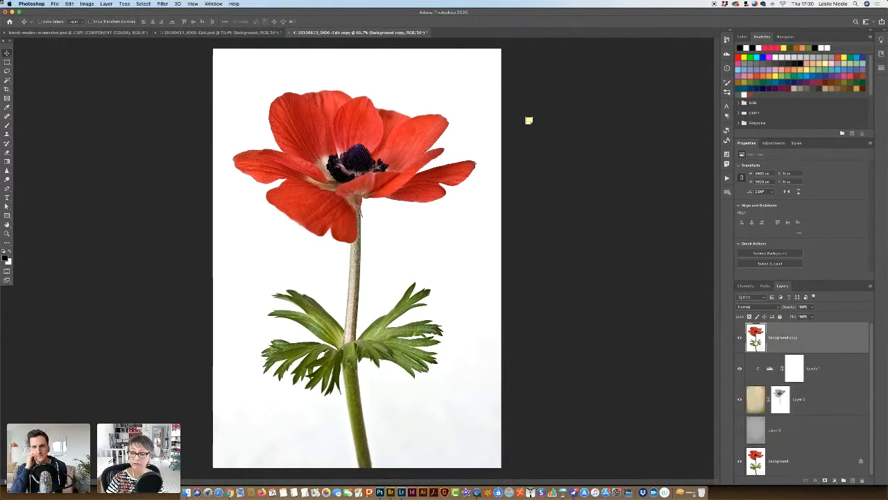
pyautogui.click(747, 307)
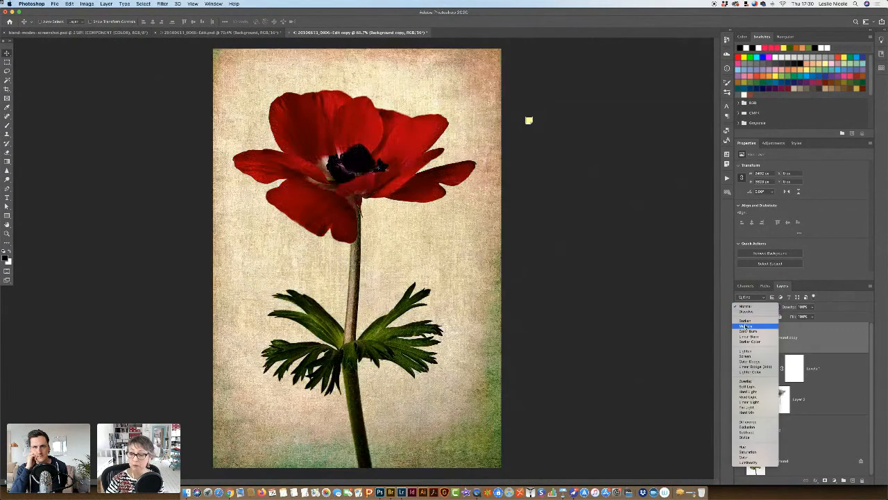
pyautogui.click(746, 325)
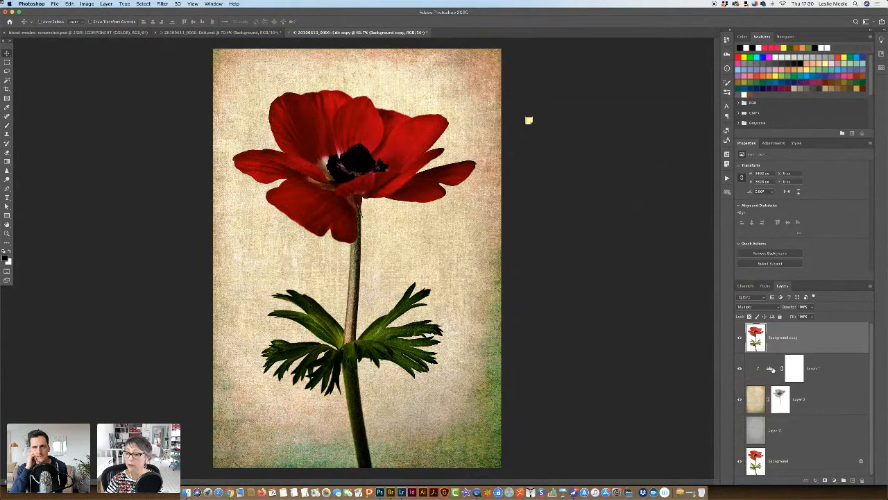
# - Set the texture layer's blend mode to Normal and hide the Levels adjustment clipped to it, keeping the flower photo copy on Multiply
pyautogui.click(749, 400)
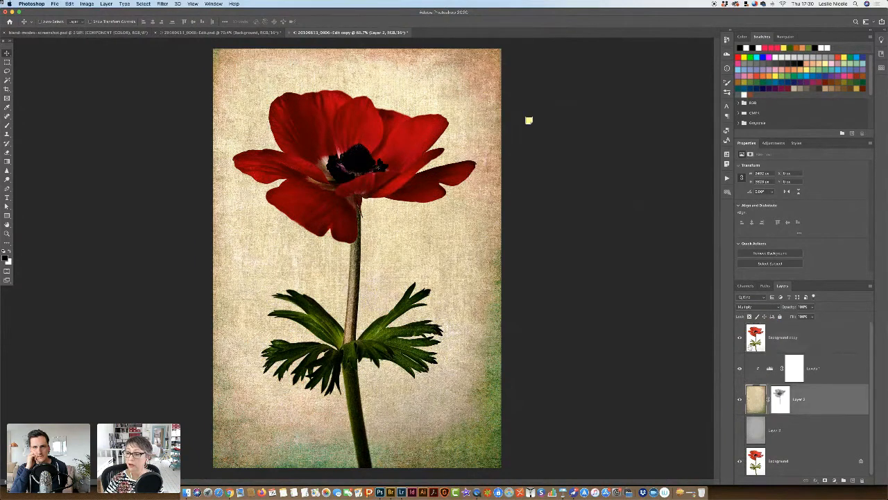
pyautogui.click(751, 308)
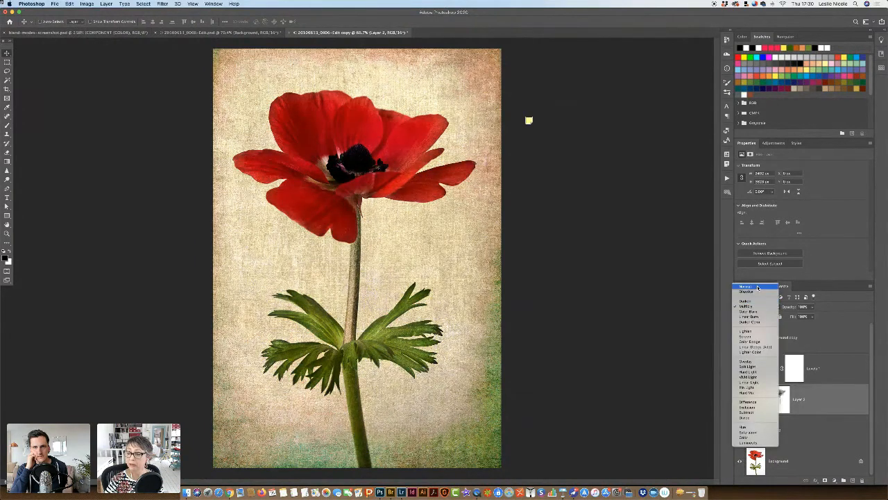
pyautogui.click(774, 359)
pyautogui.click(751, 339)
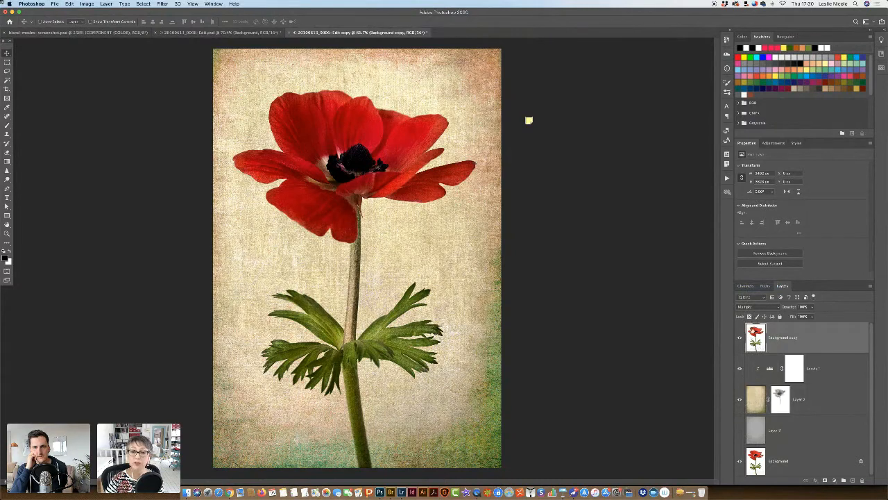
pyautogui.click(740, 368)
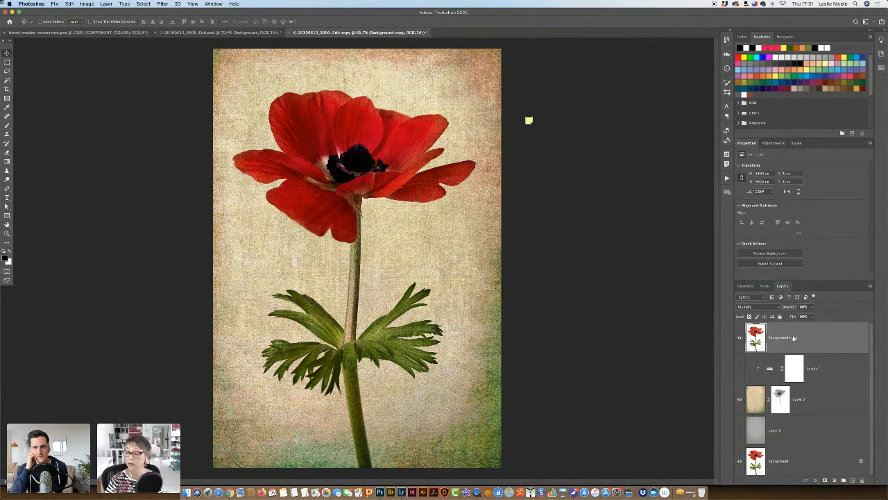
pyautogui.click(753, 399)
pyautogui.click(756, 340)
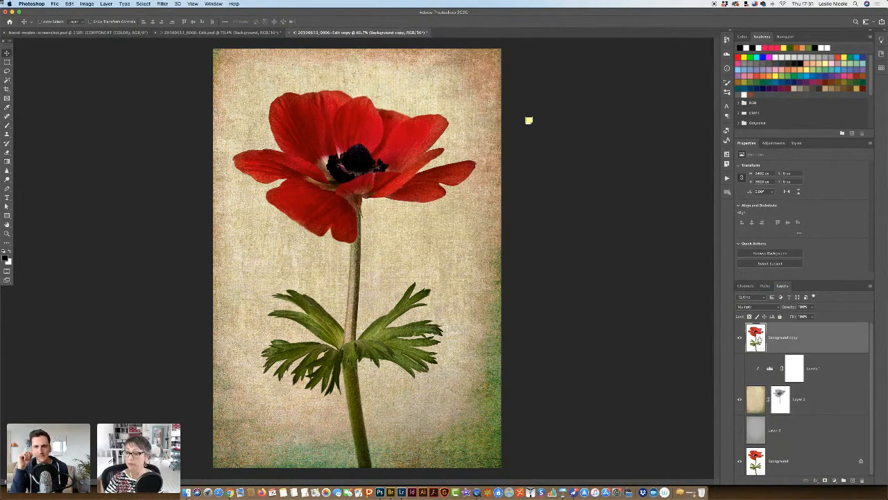
# - Disable the texture layer's mask so the full texture lies beneath the flower photo copy
pyautogui.click(779, 401)
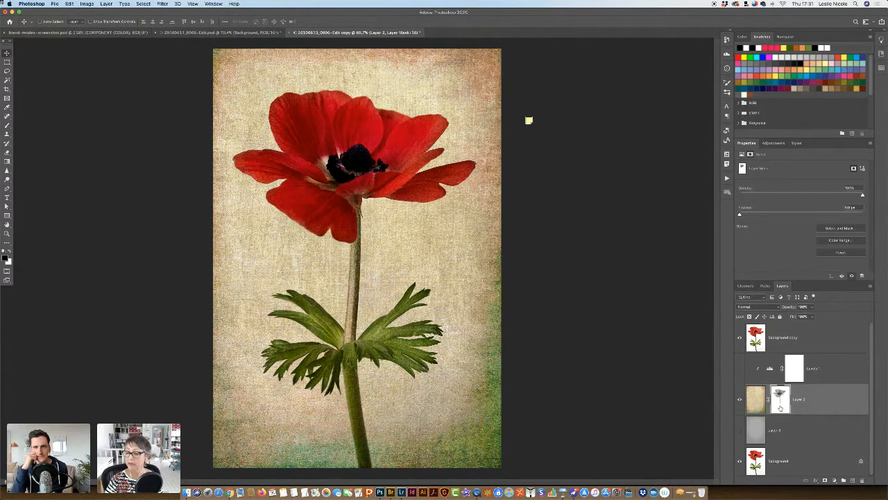
pyautogui.keyDown('shift'); pyautogui.click(780, 408); pyautogui.keyUp('shift')
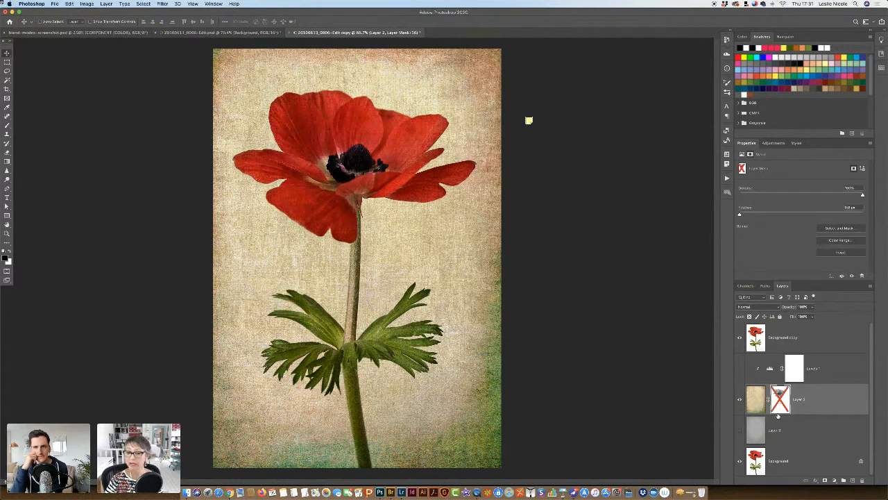
pyautogui.click(757, 346)
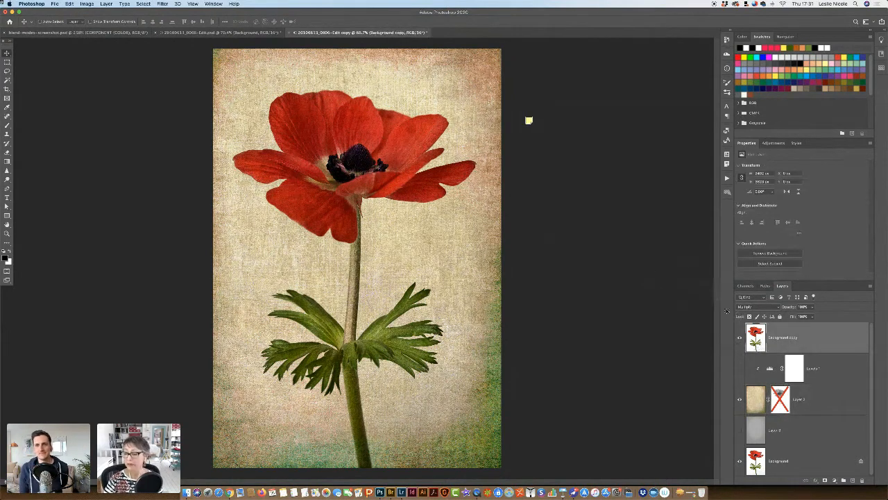
pyautogui.click(762, 408)
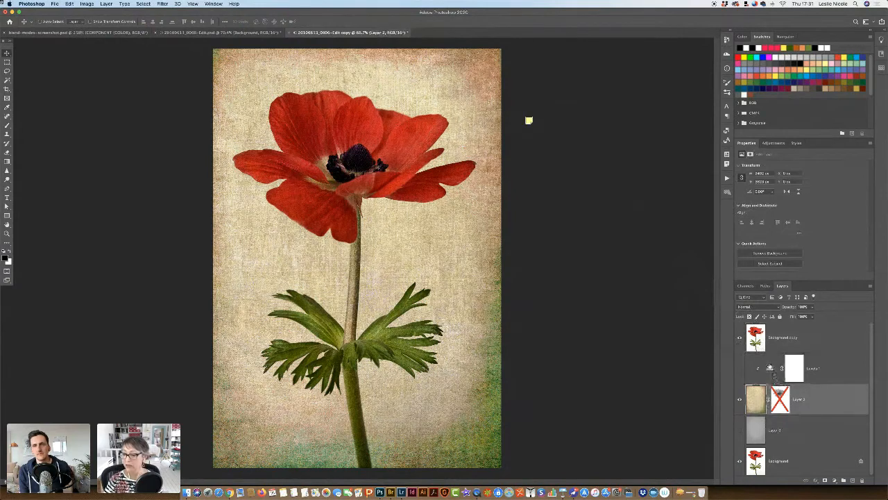
# - Merge all layers beneath the flower photo copy, from the Levels adjustment down to the background, into one
pyautogui.click(772, 372)
pyautogui.keyDown('shift'); pyautogui.click(780, 459); pyautogui.keyUp('shift')
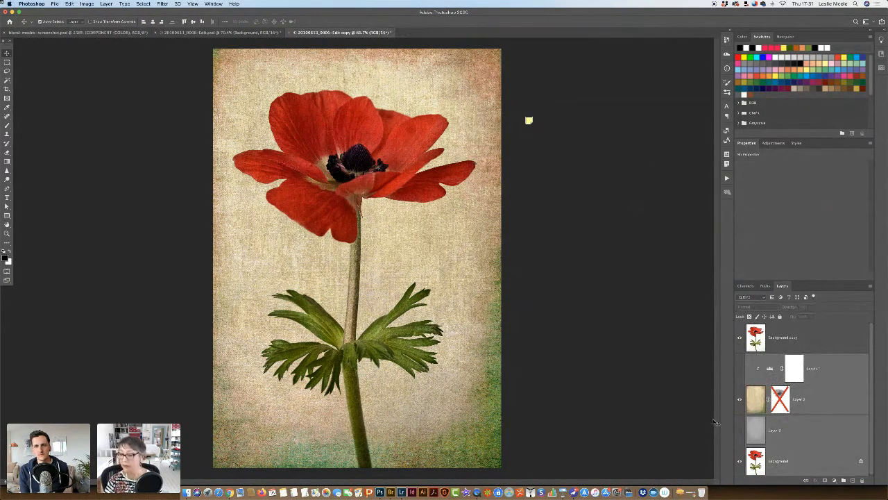
pyautogui.press('super+e')
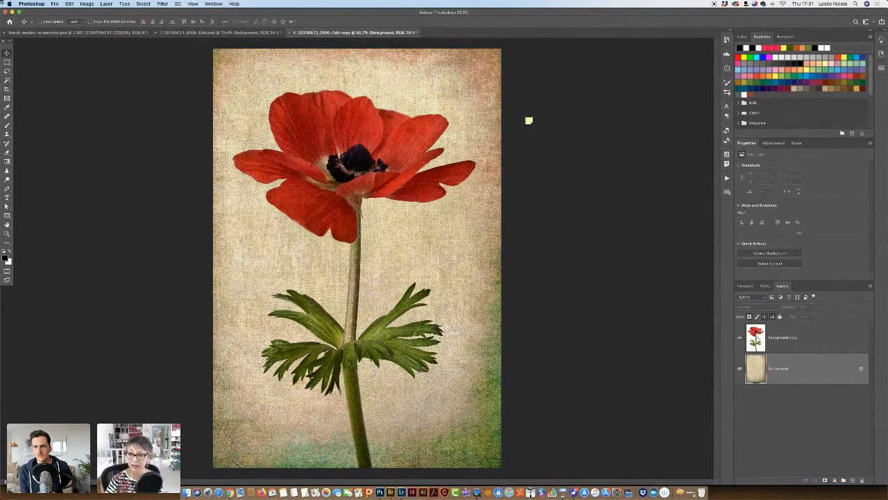
# - Inspect the blossom of the flower photo copy at 100% and add a white layer mask to that layer
pyautogui.click(757, 339)
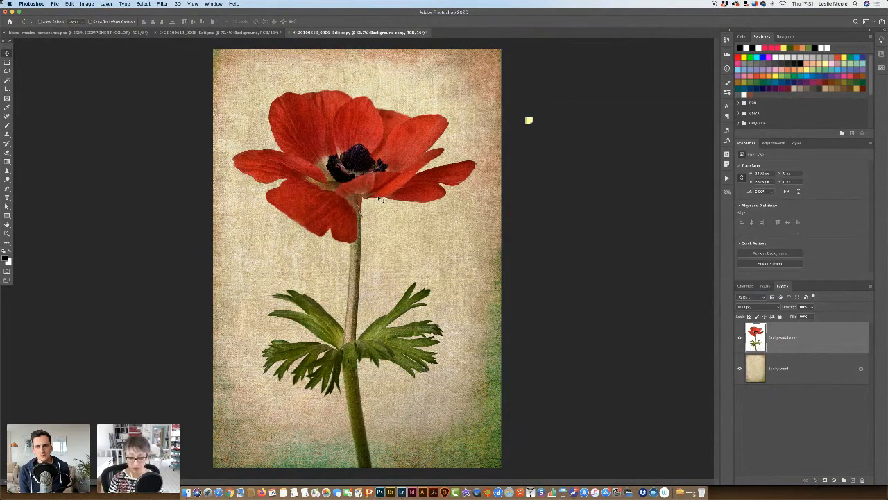
pyautogui.press('super+equal')
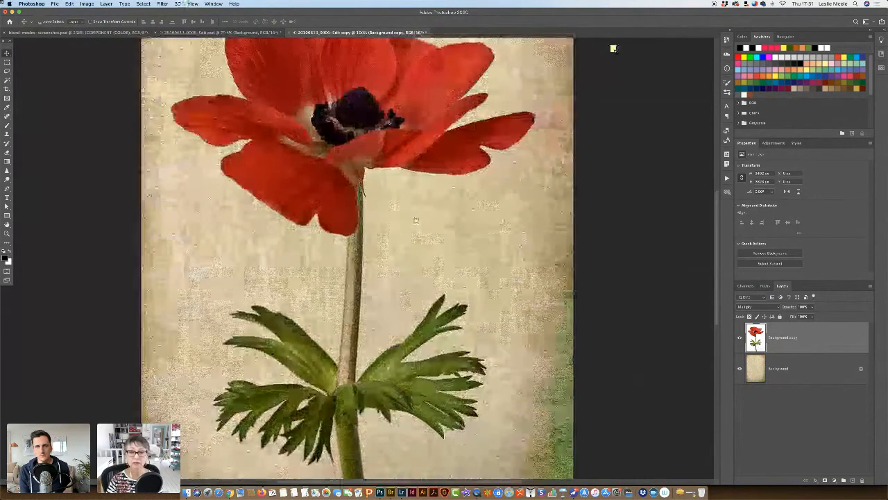
pyautogui.scroll(3, 380, 208)
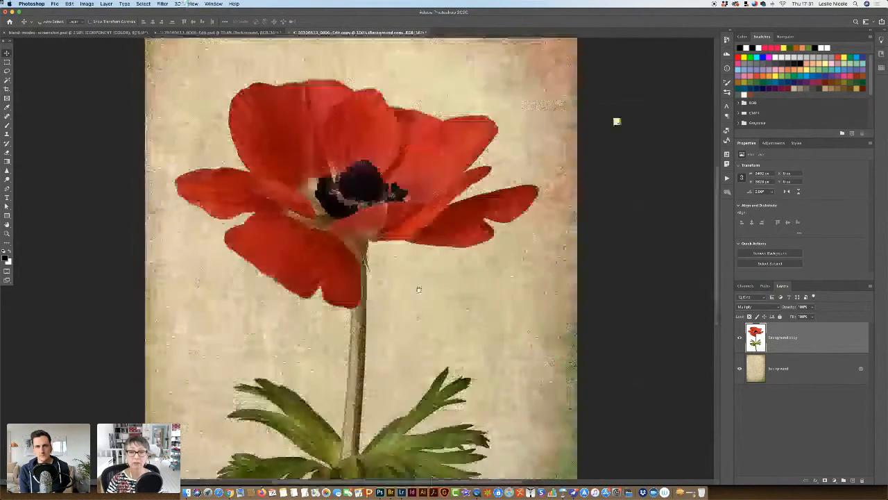
pyautogui.click(824, 481)
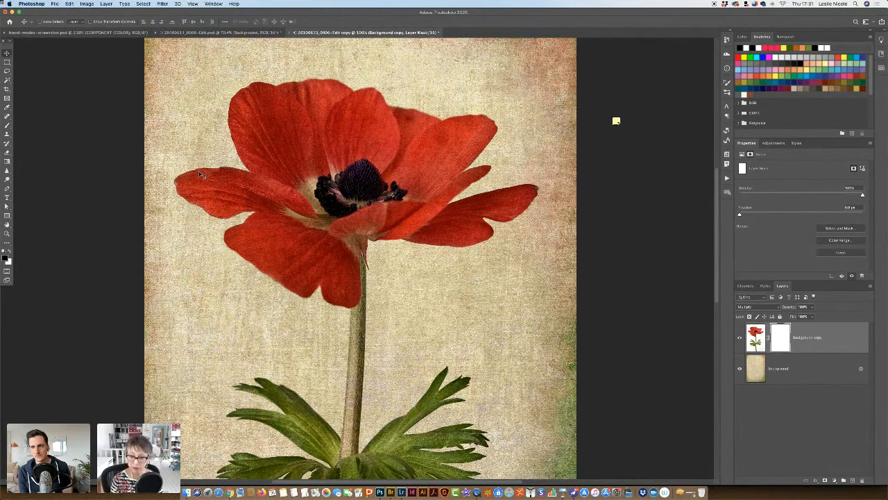
# - Close the duplicate document without saving it, and switch to Lightroom Classic
pyautogui.click(293, 33)
pyautogui.click(424, 154)
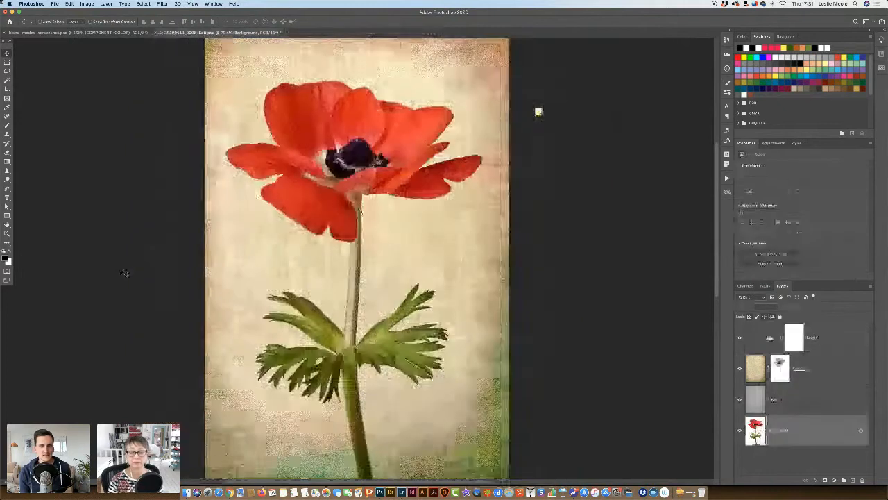
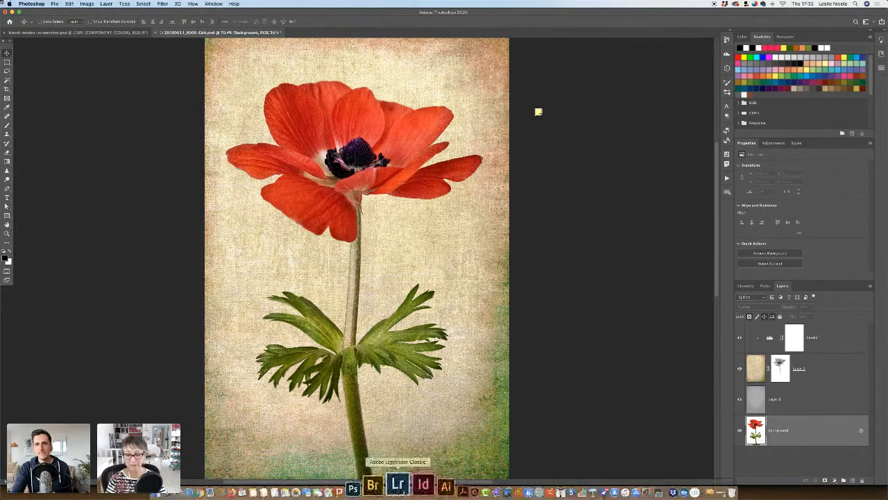
pyautogui.click(402, 486)
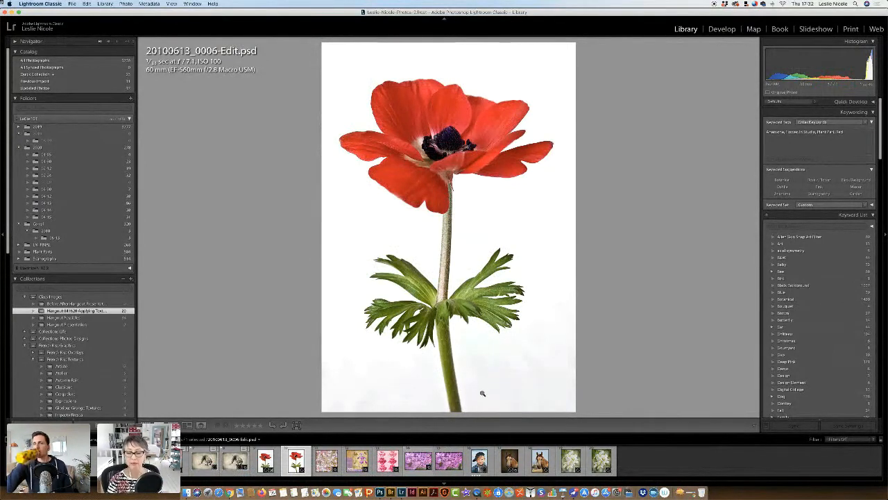
# - Compare the plain and textured versions of the lilac photo and the red anemone photo
pyautogui.click(452, 463)
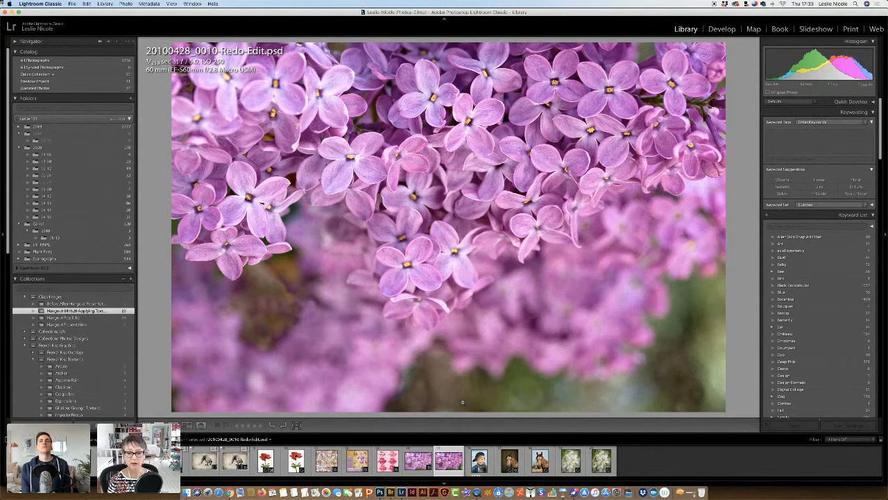
pyautogui.click(418, 461)
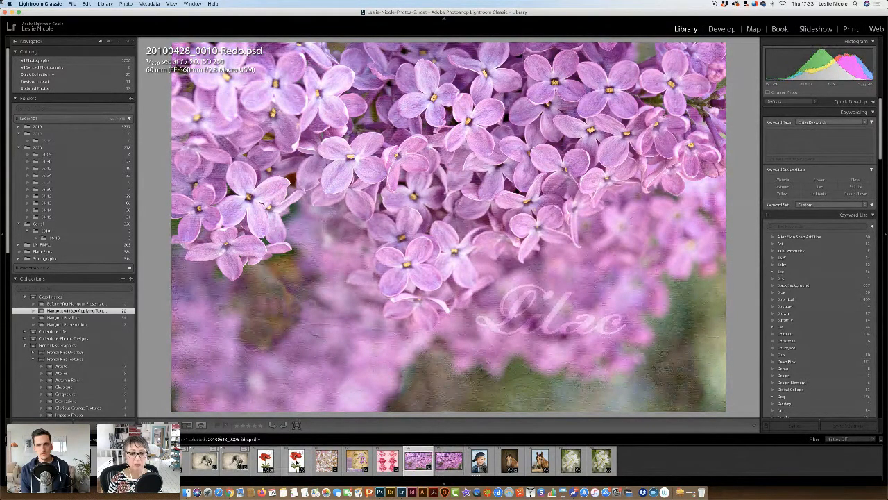
pyautogui.click(296, 462)
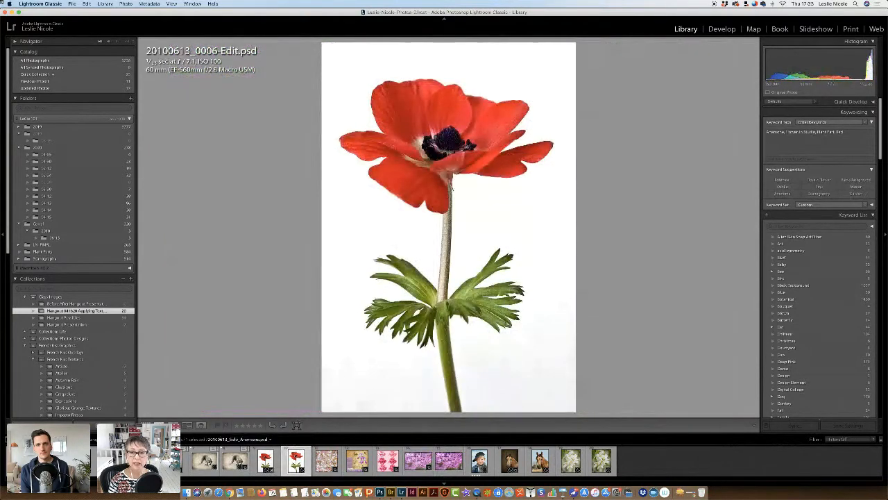
pyautogui.click(266, 462)
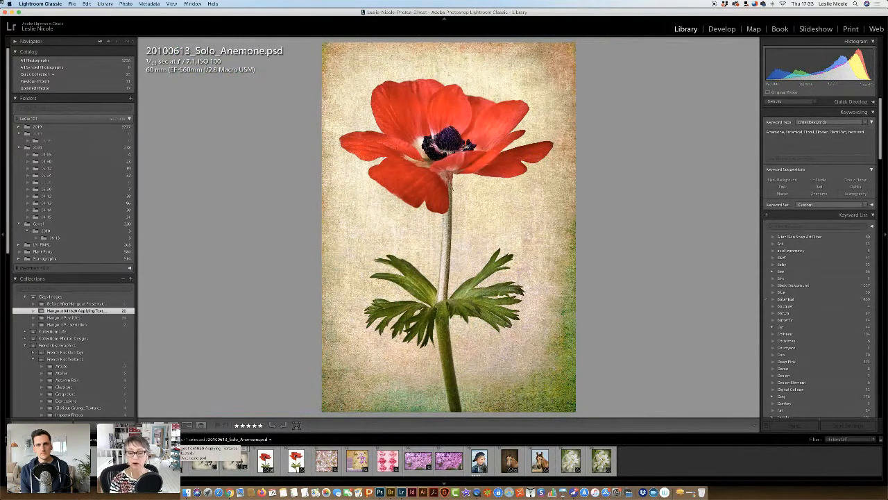
pyautogui.click(439, 469)
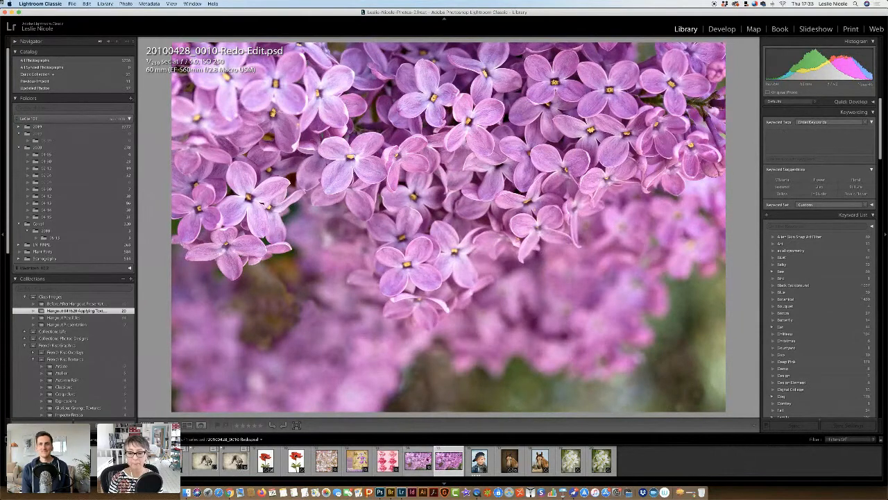
# - Send 20100428_0010-Redo.psd, the textured lilac photo, to Photoshop using the Edit Original option
pyautogui.click(412, 465)
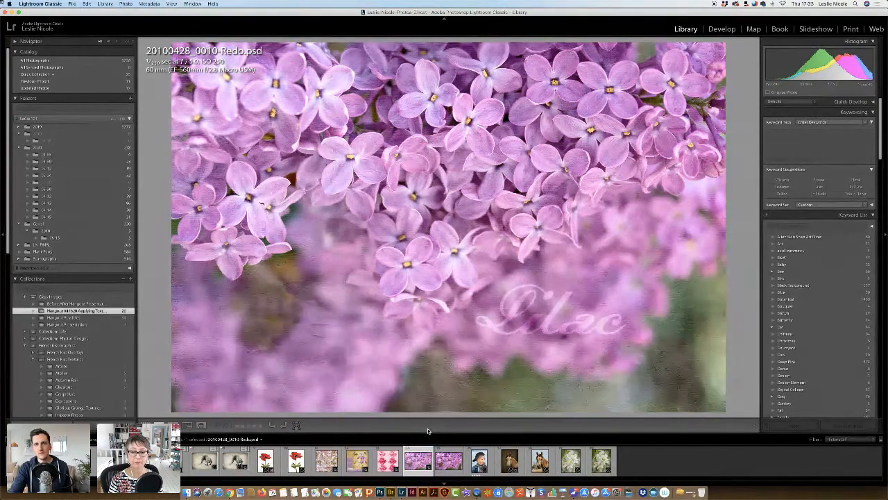
pyautogui.press('super+e')
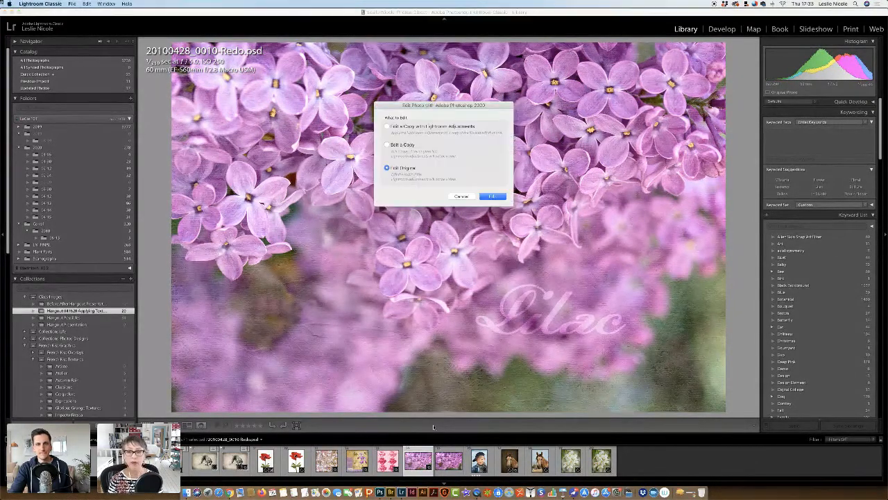
pyautogui.click(481, 198)
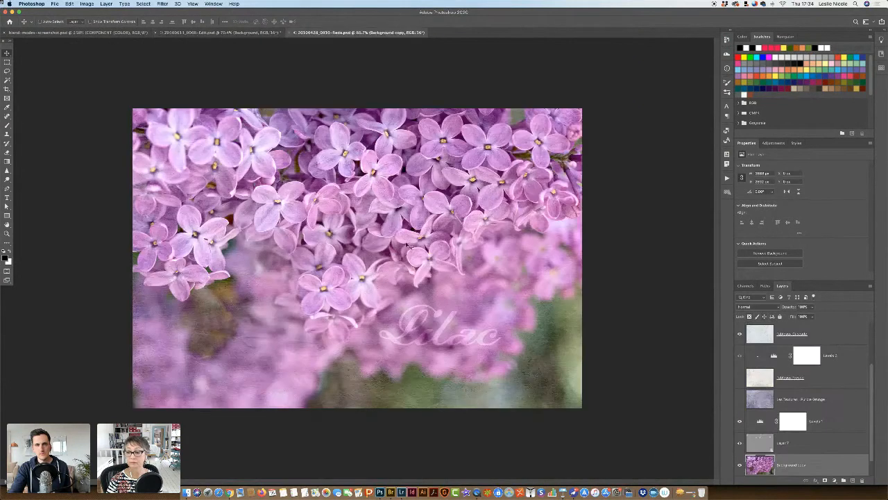
# - Hide the Lilac text layer, and toggle the Tableaux Cascade texture off and on to compare its effect
pyautogui.click(867, 376)
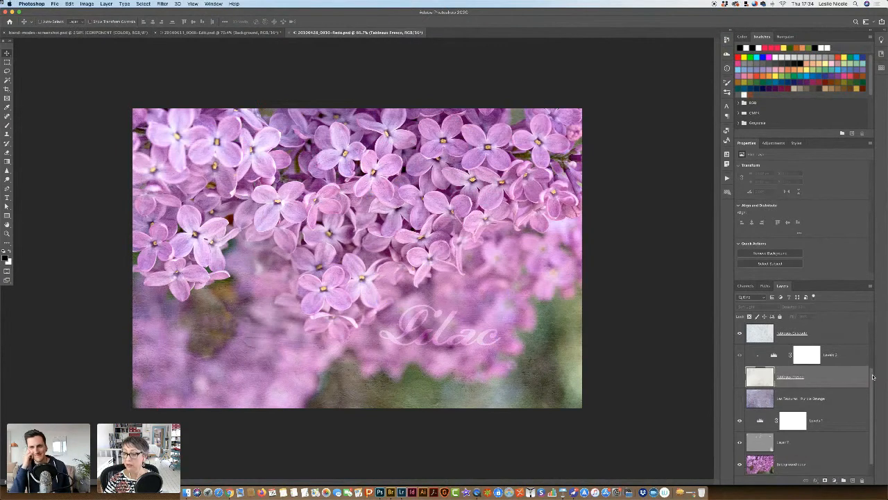
pyautogui.scroll(-2, 868, 390)
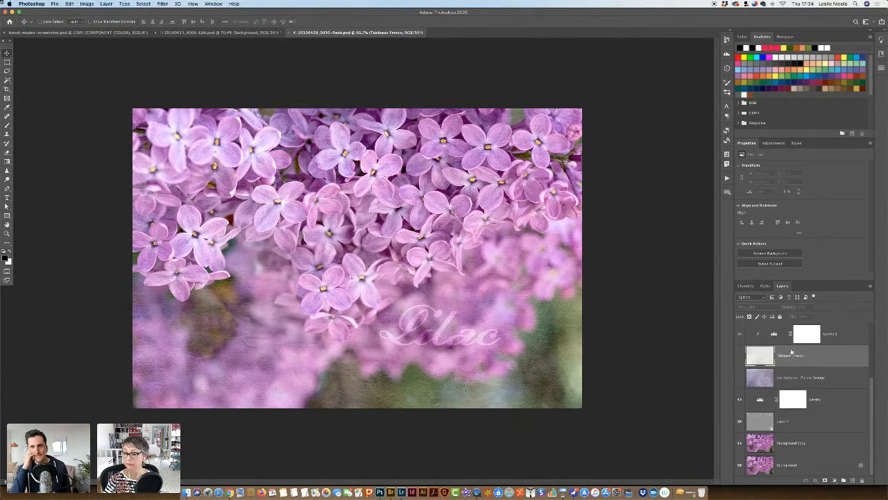
pyautogui.scroll(4, 870, 386)
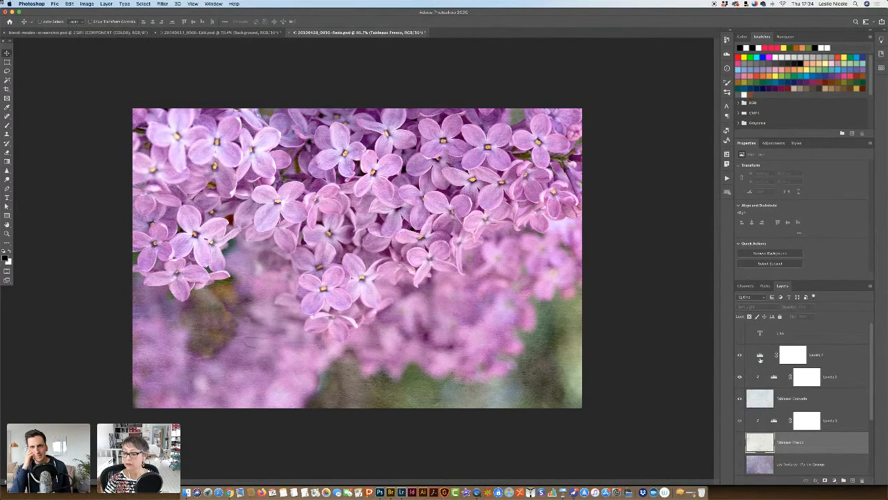
pyautogui.click(738, 401)
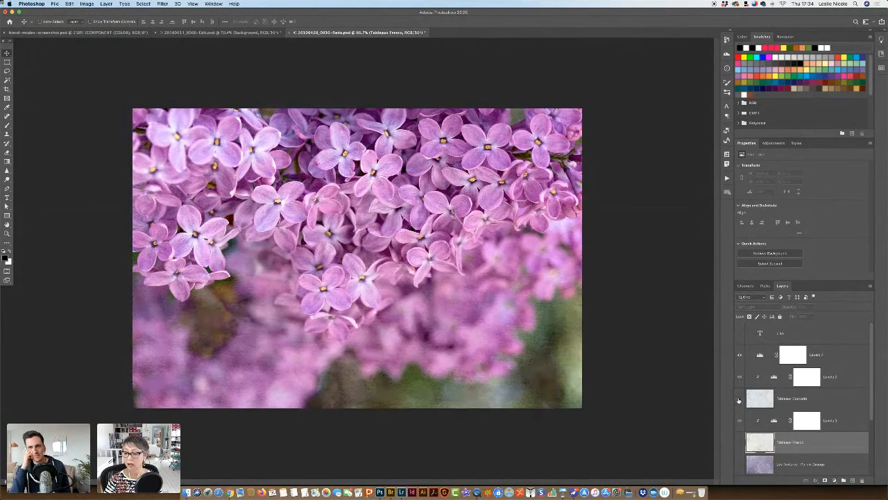
pyautogui.click(739, 400)
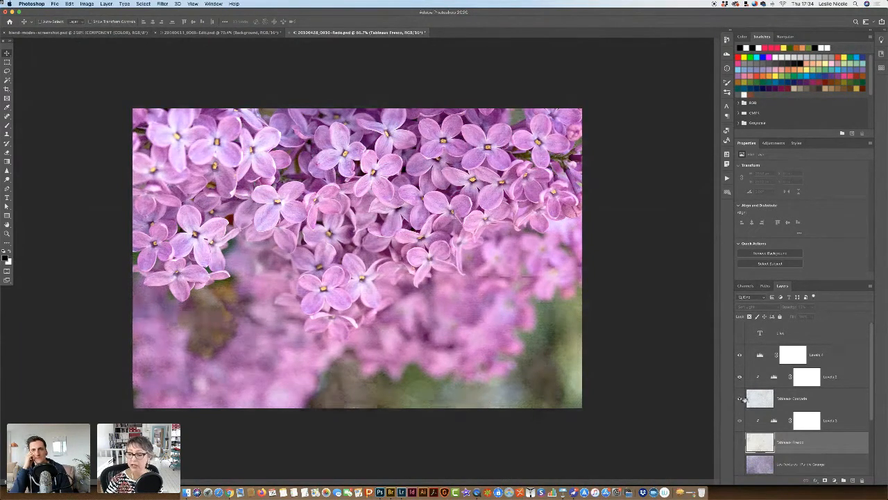
# - Try the Overlay blend mode on the Tableaux Cascade texture layer and raise its opacity
pyautogui.click(778, 402)
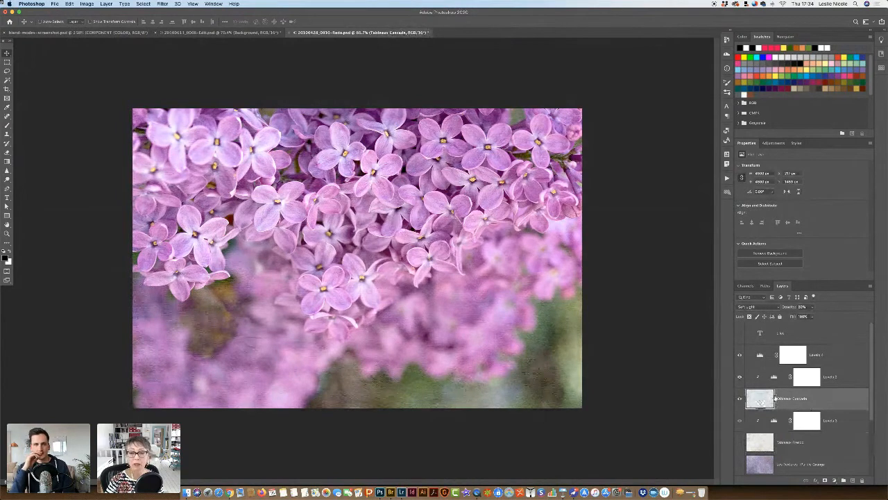
pyautogui.press('super+plus')
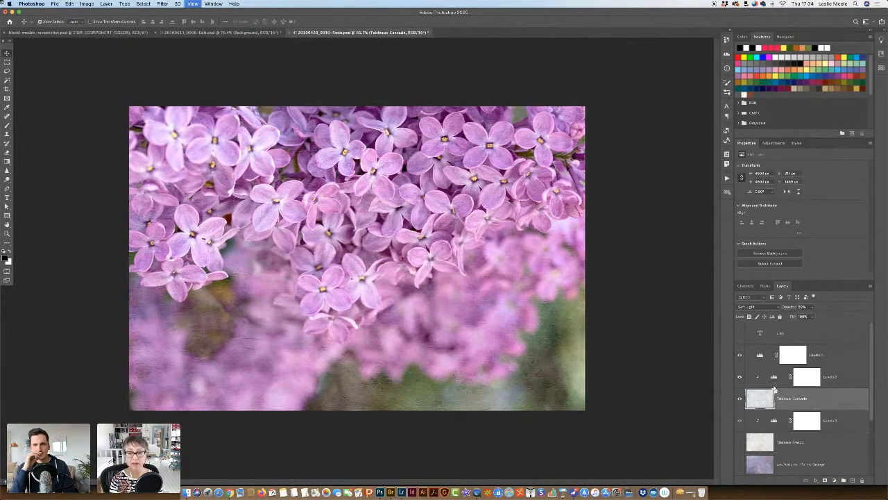
pyautogui.press('super+plus')
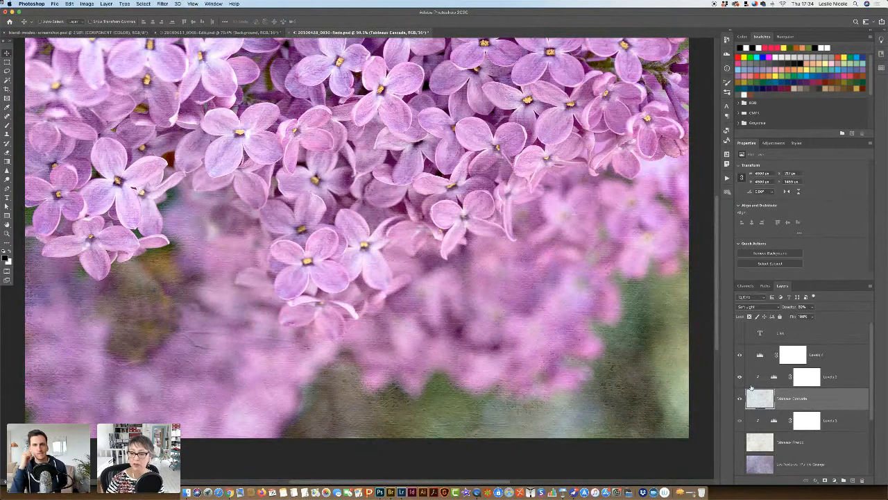
pyautogui.click(741, 309)
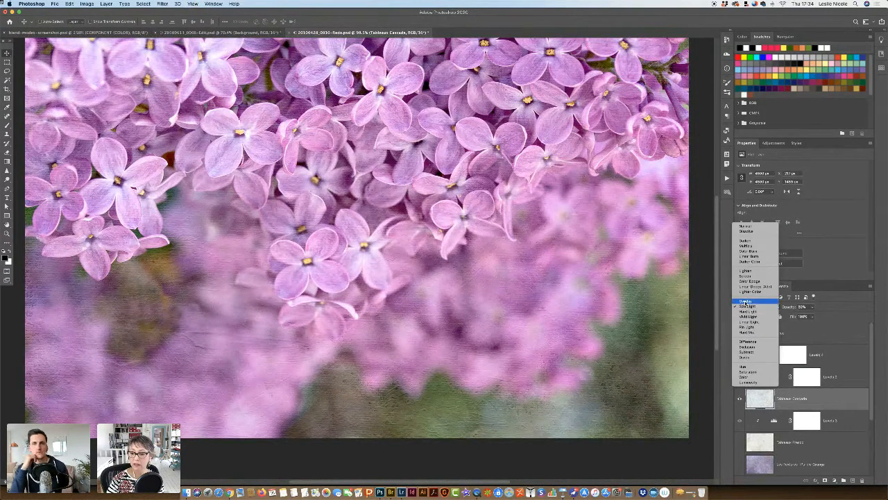
pyautogui.click(743, 301)
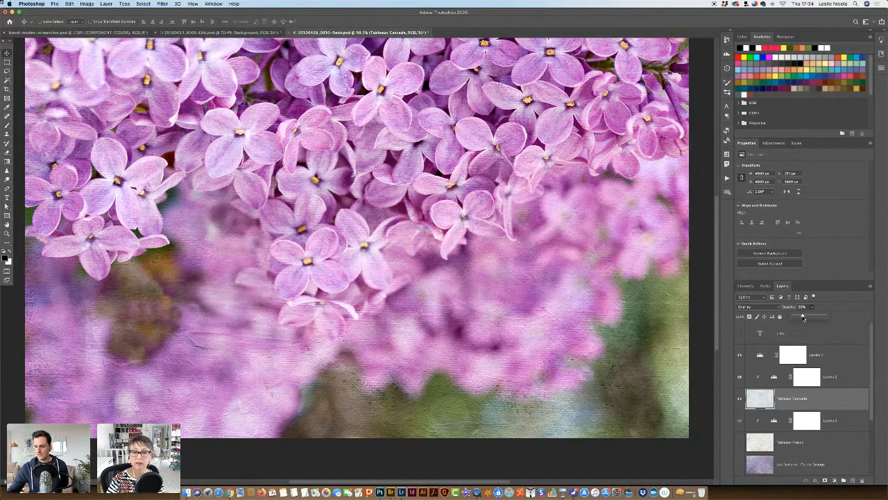
pyautogui.moveTo(803, 316); pyautogui.dragTo(807, 316)
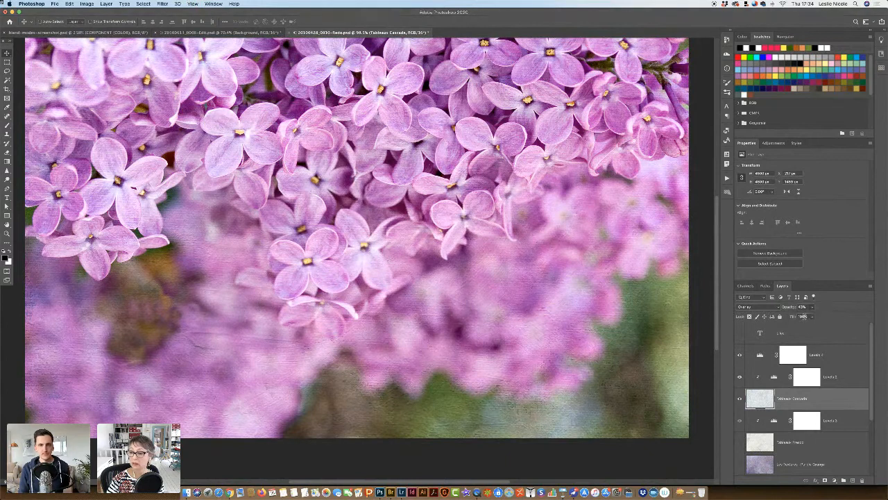
pyautogui.click(812, 308)
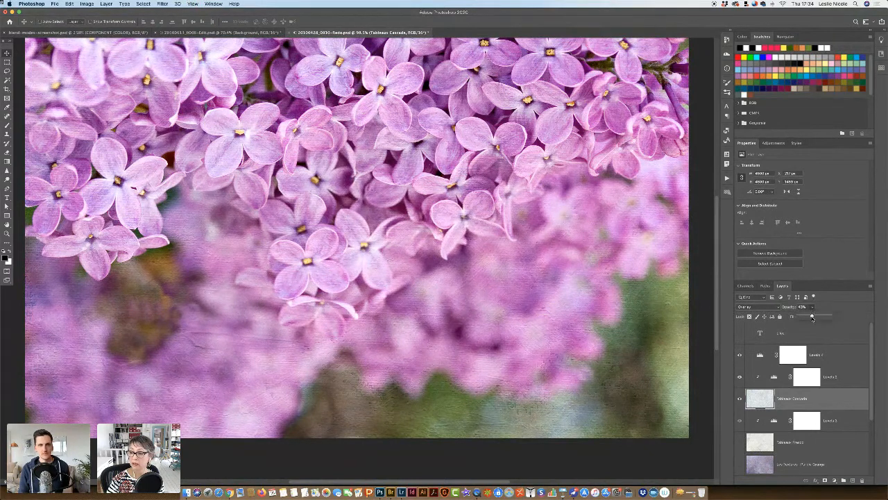
pyautogui.moveTo(813, 317); pyautogui.dragTo(815, 318)
# - Set the Tableaux Cascade layer's blend mode back to Soft Light and adjust its opacity
pyautogui.click(747, 306)
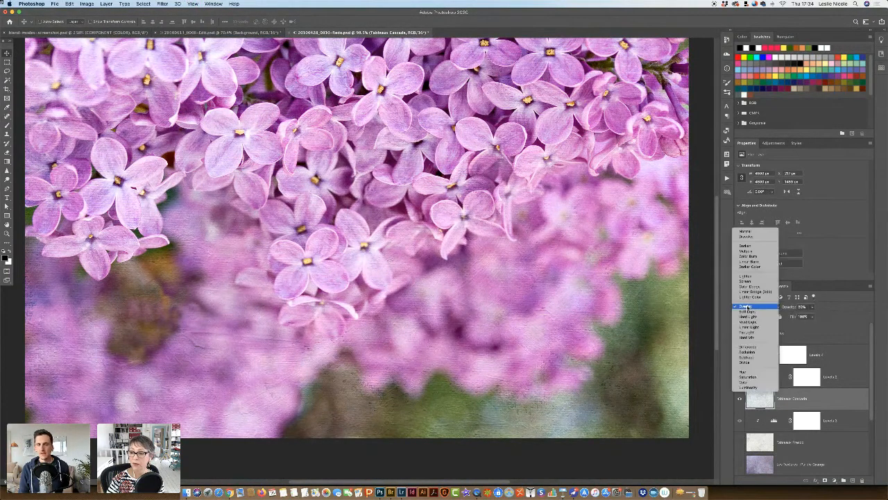
pyautogui.click(747, 311)
pyautogui.click(812, 307)
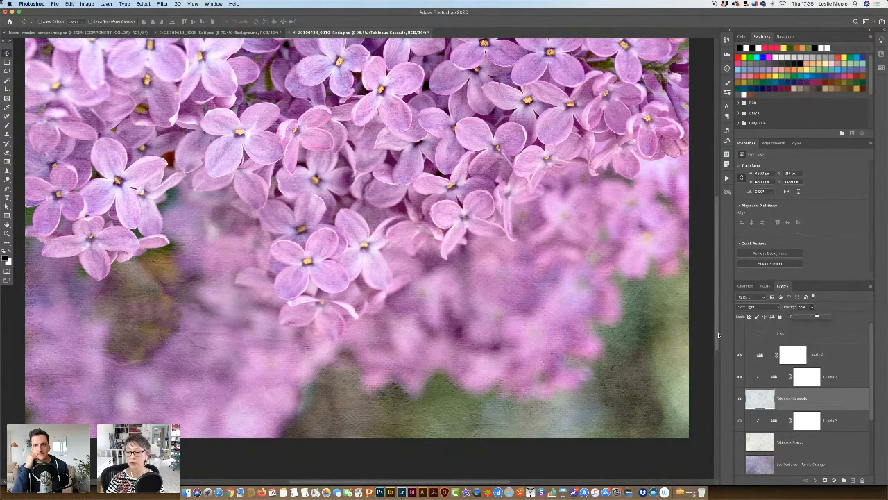
pyautogui.scroll(3, 715, 333)
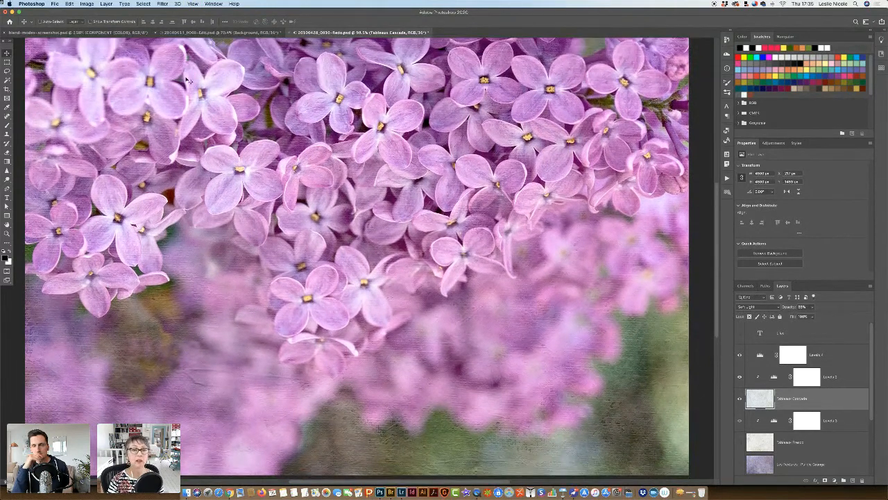
# - Consult the contrast group with Overlay and Soft Light in the blend-modes chart document, and return to the lilac photo's lower layers
pyautogui.click(104, 32)
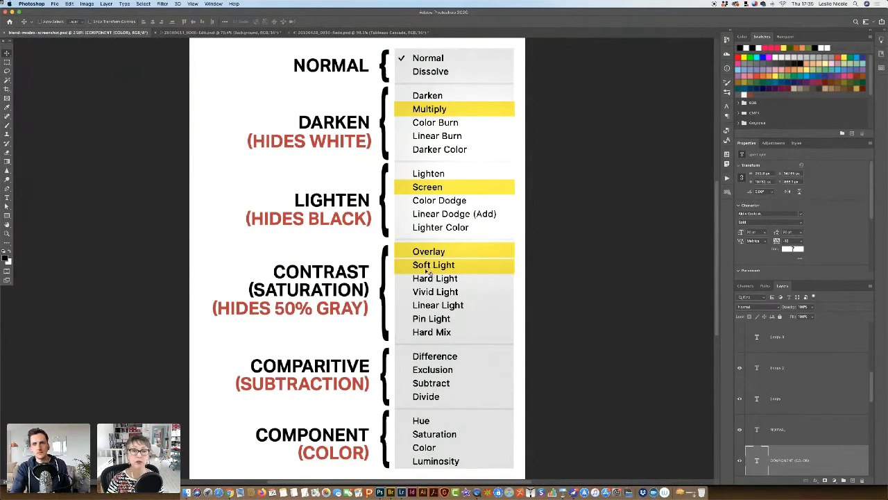
pyautogui.click(290, 32)
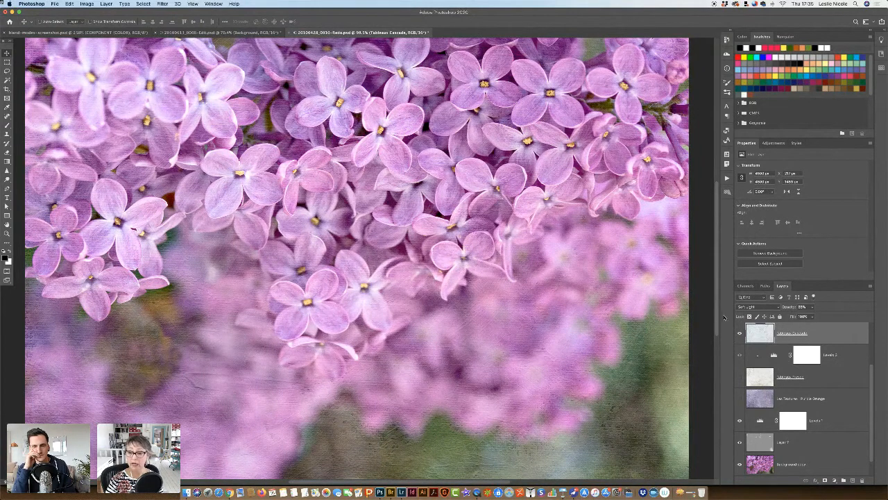
pyautogui.scroll(-1, 716, 324)
pyautogui.scroll(1, 716, 324)
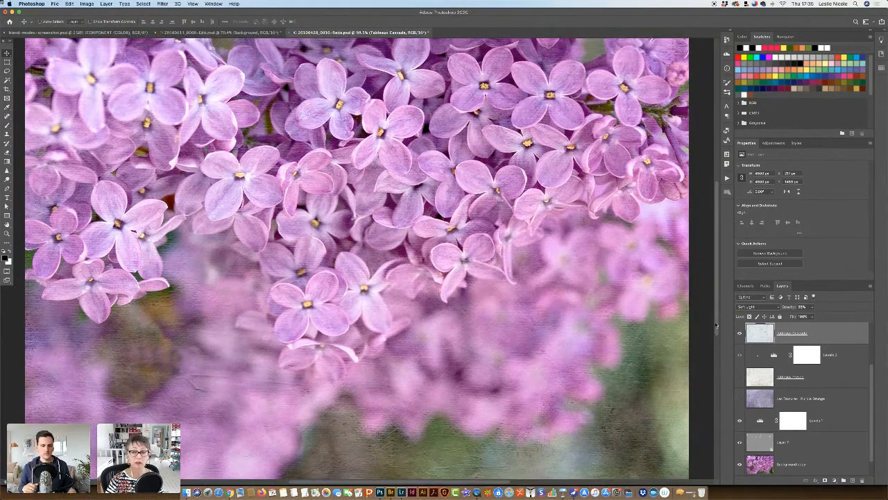
# - Close the lilac document 20100428_0010-Redo.psd without saving its changes
pyautogui.click(289, 33)
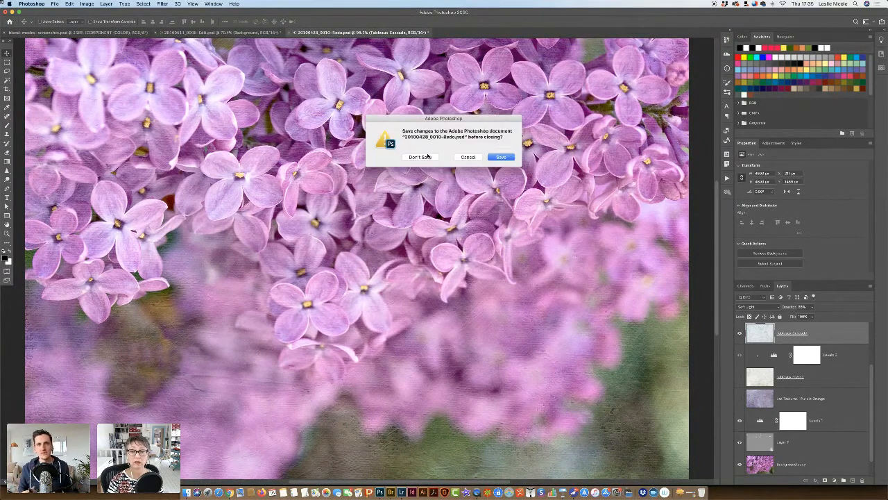
pyautogui.click(428, 157)
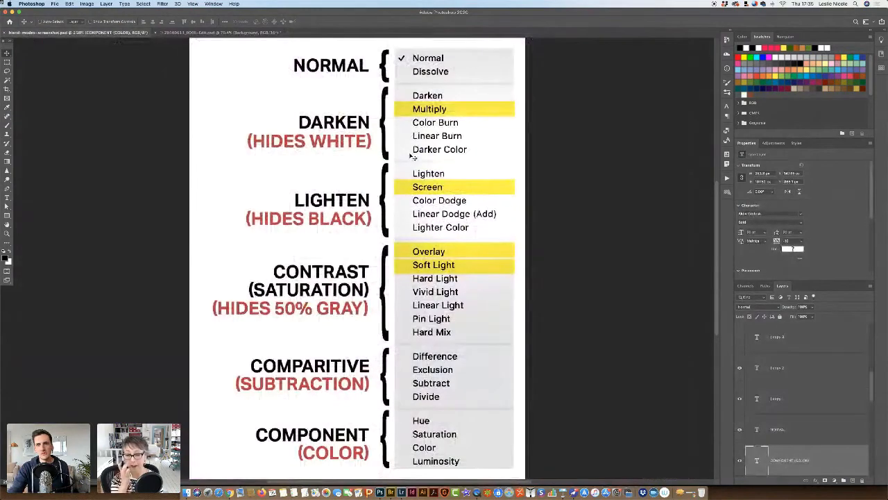
# - Switch to Lightroom Classic and compare 140606_0180-2-Demo-Edit.psd with 140606_0180-2-Demo.psd, viewing each full screen
pyautogui.click(409, 484)
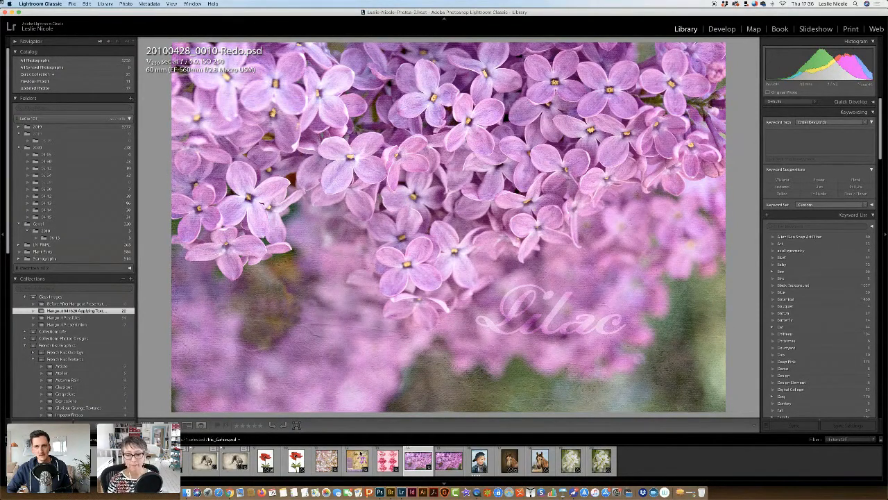
pyautogui.click(601, 460)
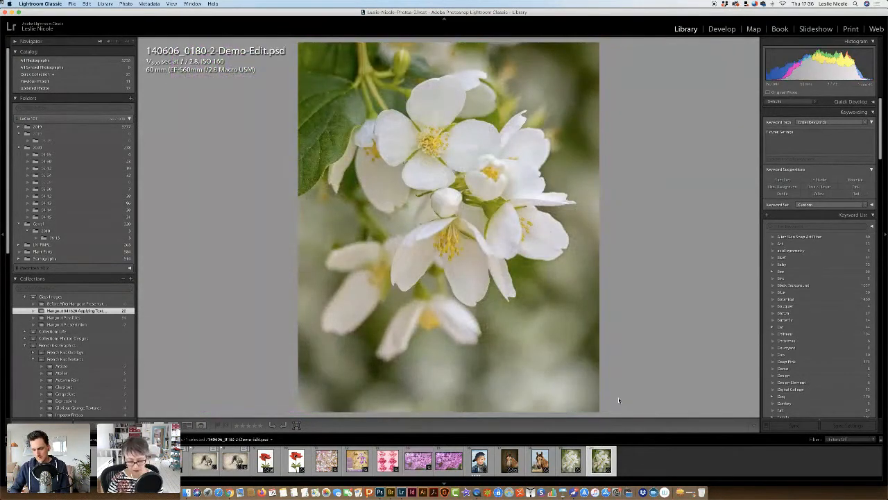
pyautogui.press('f')
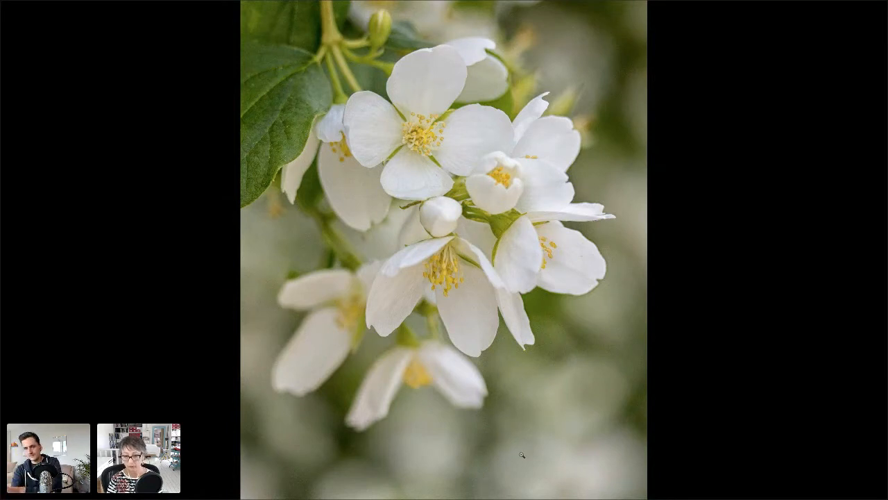
pyautogui.press('f')
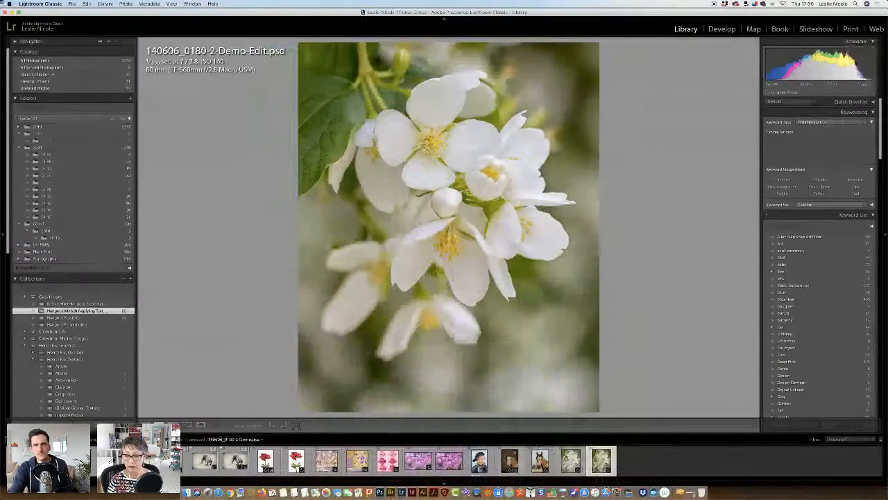
pyautogui.press('Left')
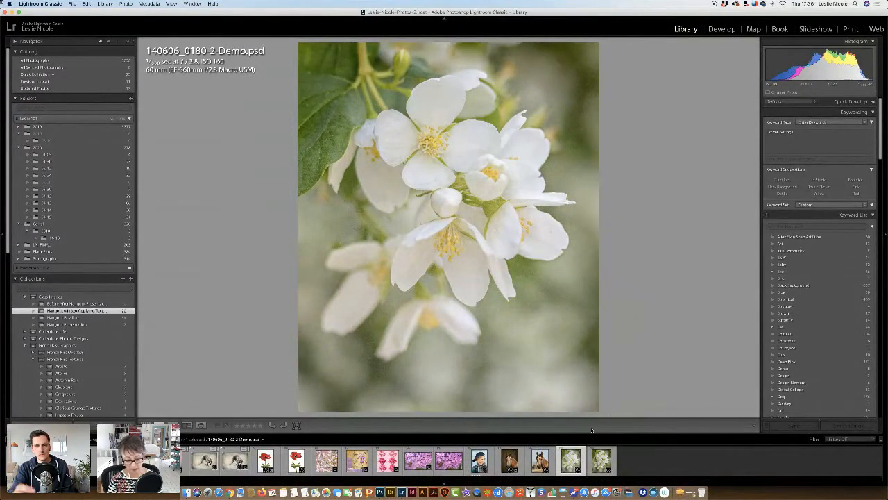
pyautogui.press('f')
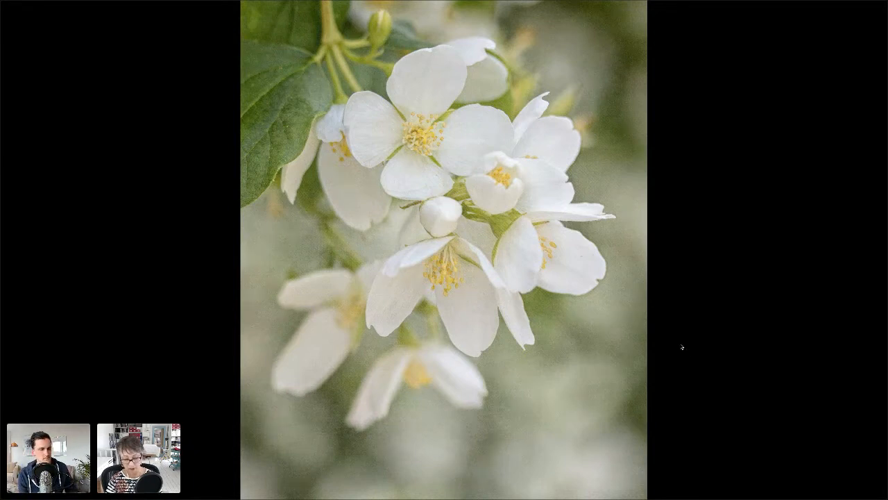
pyautogui.press('f')
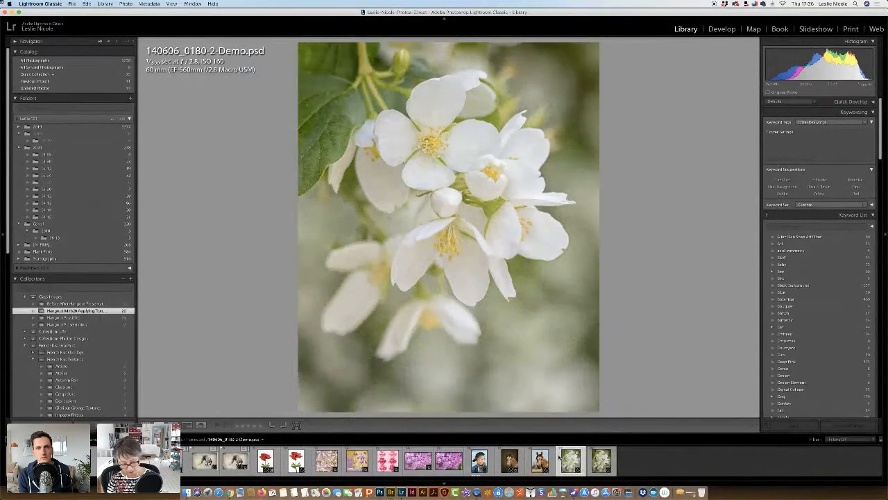
# - Open the original 140606_0180-2-Demo.psd in Photoshop for editing
pyautogui.press('super+e')
pyautogui.click(492, 197)
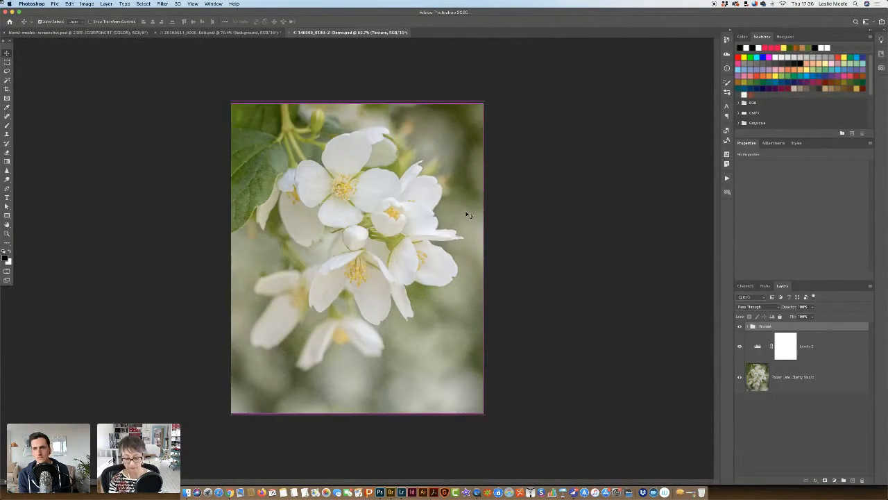
# - Compare the white flower image with the Texture group hidden and shown, both close up and at full view
pyautogui.press('super+0')
pyautogui.press('super+1')
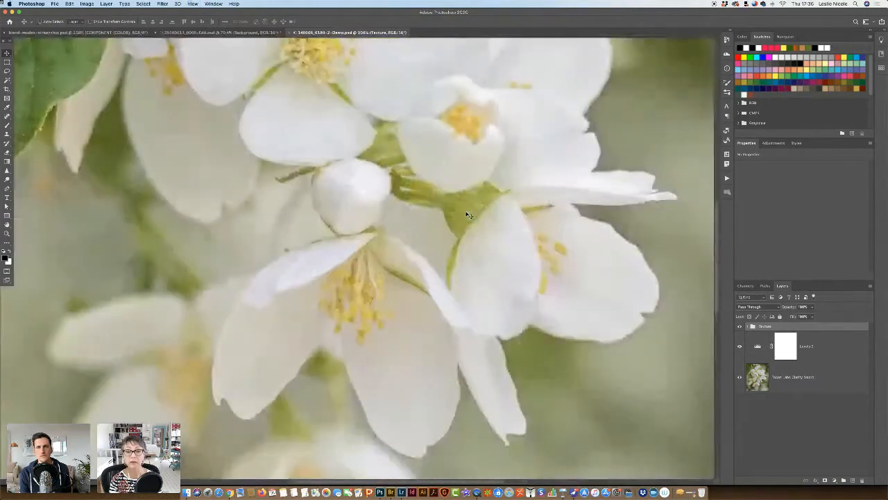
pyautogui.moveTo(638, 356); pyautogui.dragTo(558, 173)
pyautogui.moveTo(422, 290); pyautogui.dragTo(527, 350)
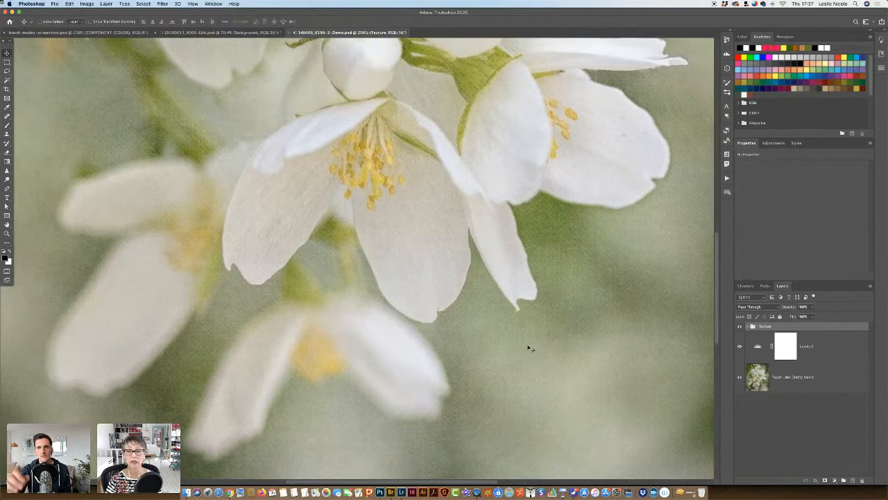
pyautogui.click(738, 326)
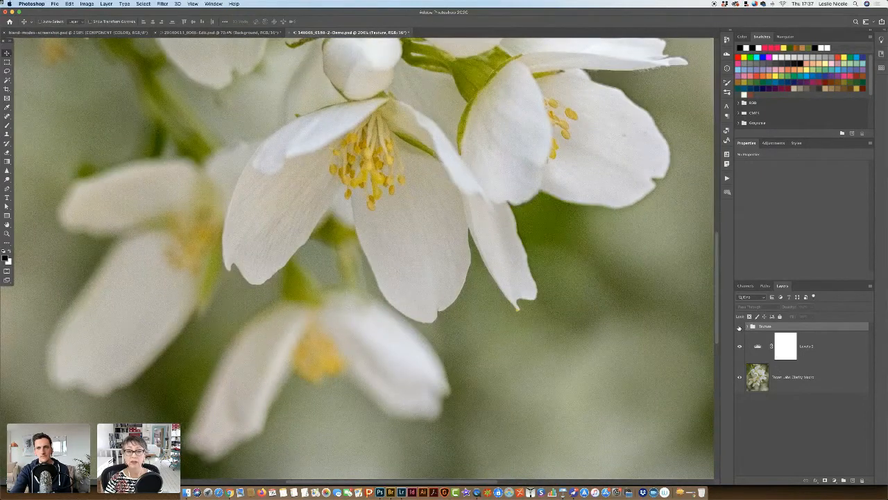
pyautogui.click(739, 326)
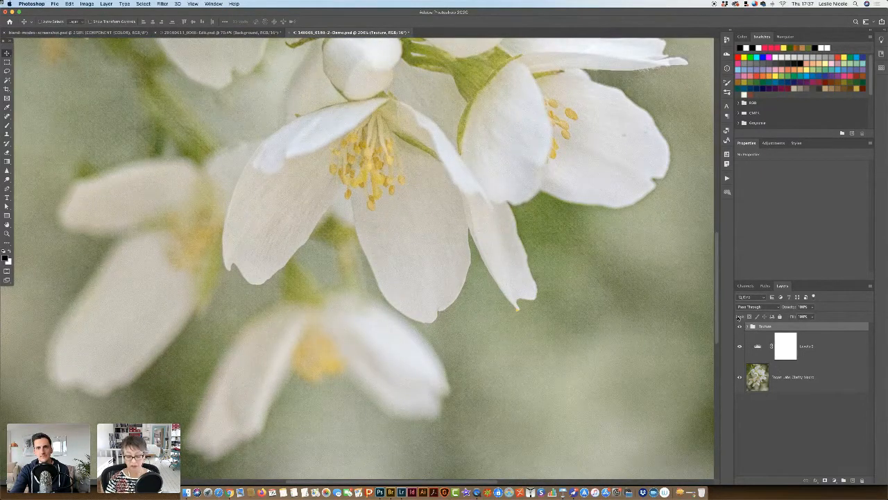
pyautogui.press('super+0')
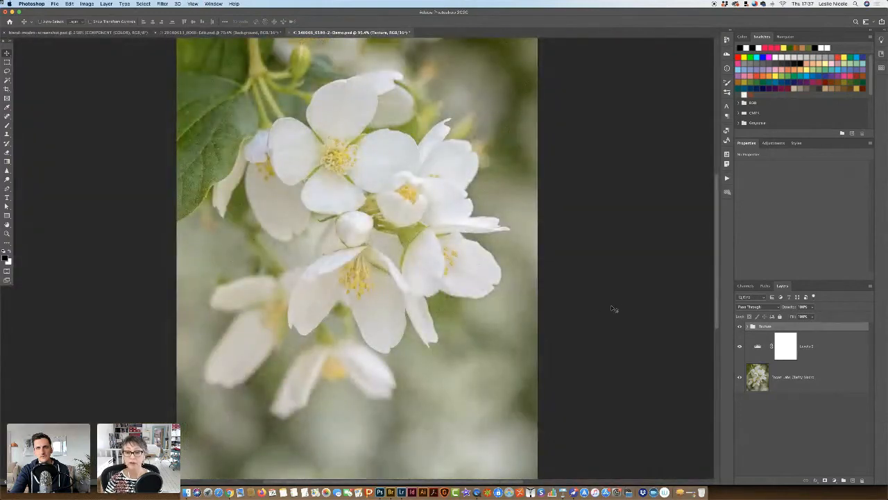
pyautogui.click(740, 326)
pyautogui.click(740, 327)
# - Expand the Texture group and inspect its two texture layers, ending with Les Tex V. 2 Netherlandish selected
pyautogui.click(747, 326)
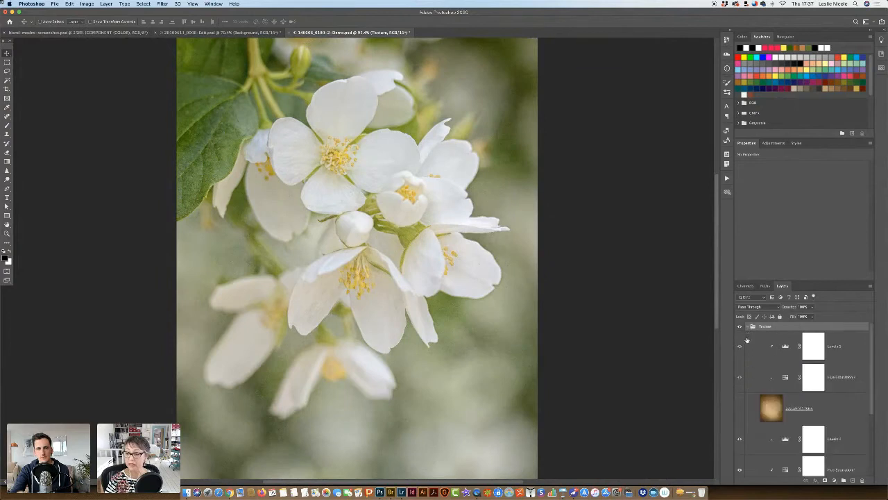
pyautogui.click(770, 414)
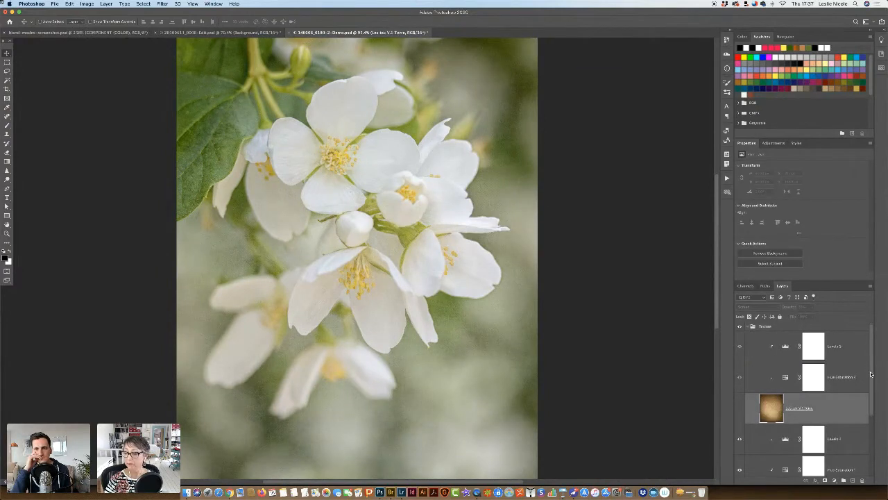
pyautogui.moveTo(871, 374); pyautogui.dragTo(844, 446)
pyautogui.click(769, 398)
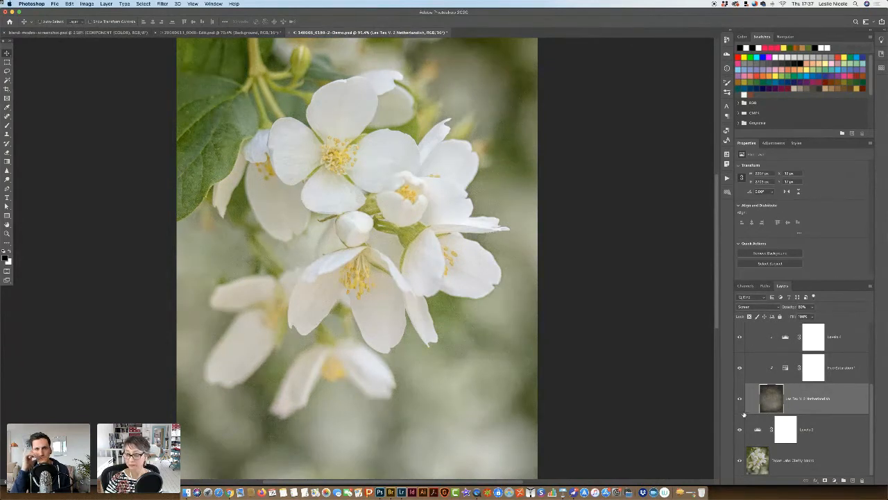
# - Switch to Bridge and preview FrenchKiss_LesTextures_2-Netherlandish.jpg from the FrenchKiss_LesTextures_2-Textures folder
pyautogui.click(389, 486)
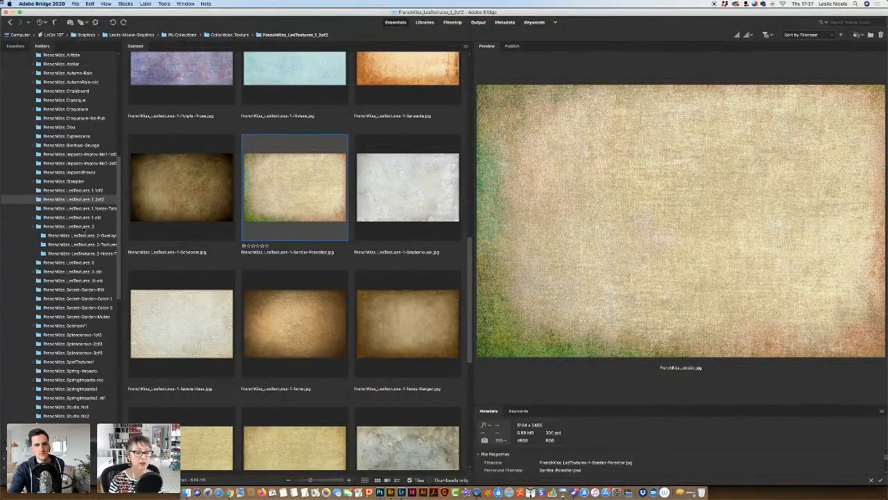
pyautogui.click(86, 227)
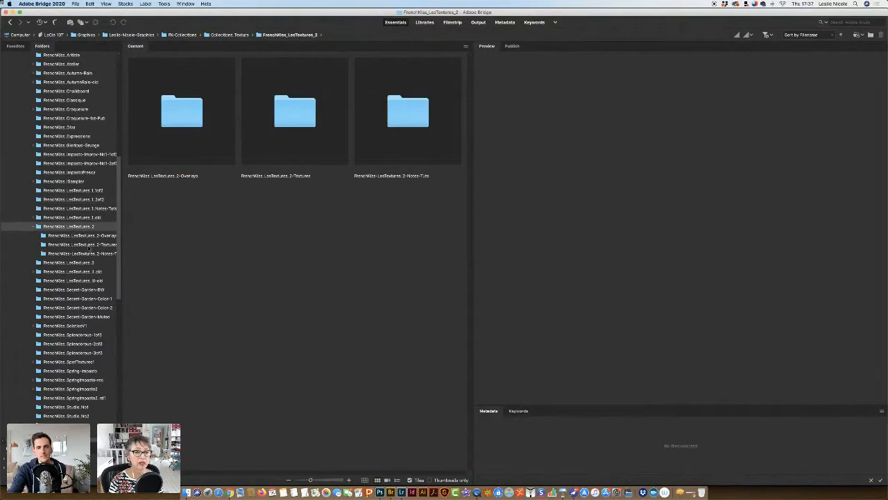
pyautogui.click(88, 245)
pyautogui.moveTo(467, 150); pyautogui.dragTo(455, 280)
pyautogui.scroll(-5, 456, 281)
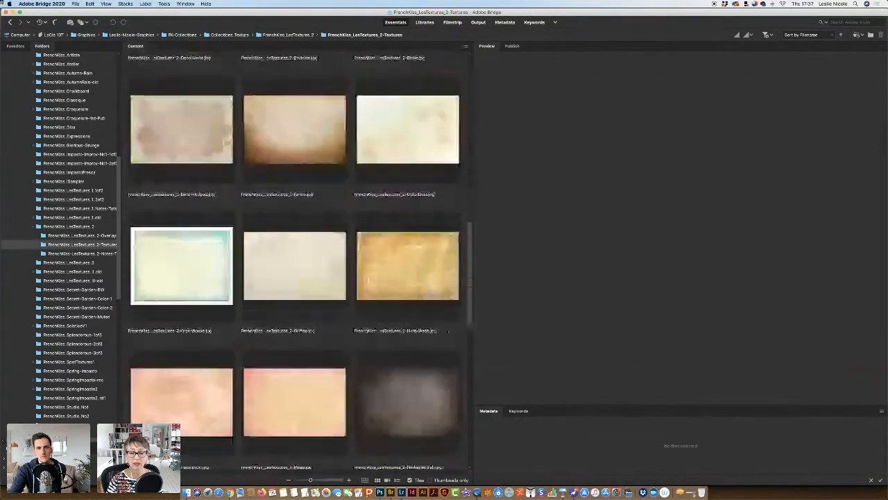
pyautogui.click(425, 320)
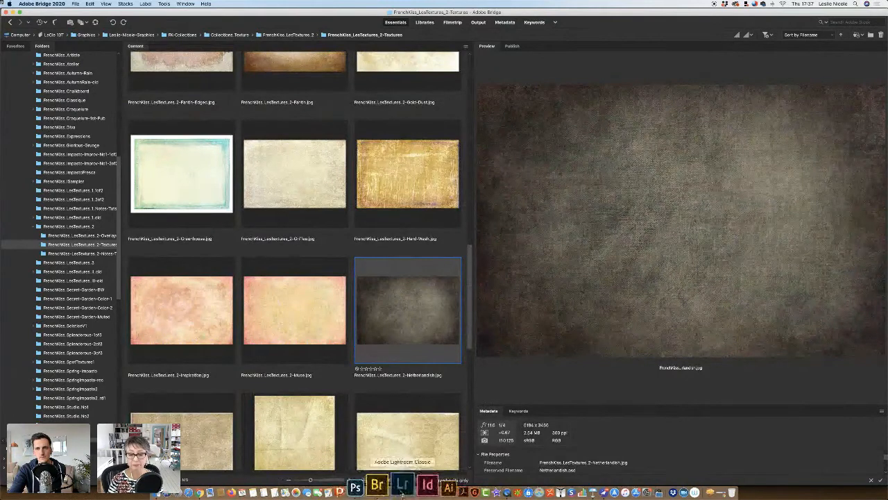
# - Switch back to Photoshop and display the blend mode chart in blend-modes-screenshot.psd
pyautogui.click(434, 487)
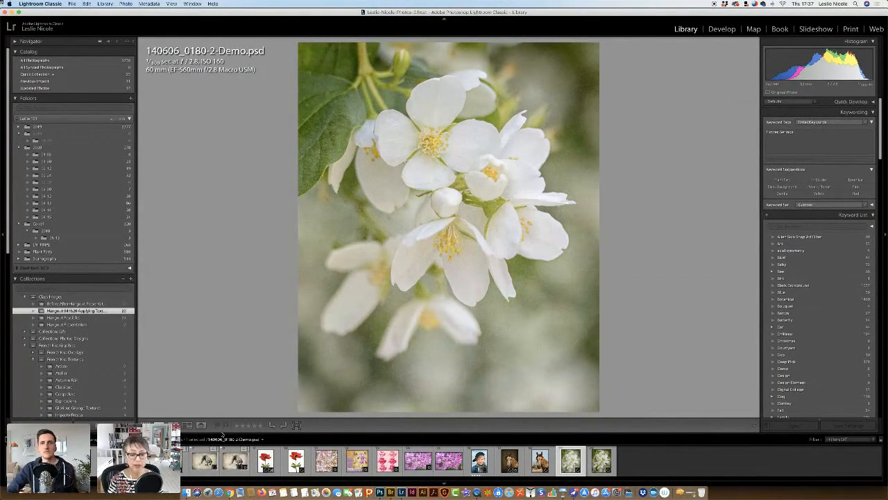
pyautogui.click(402, 485)
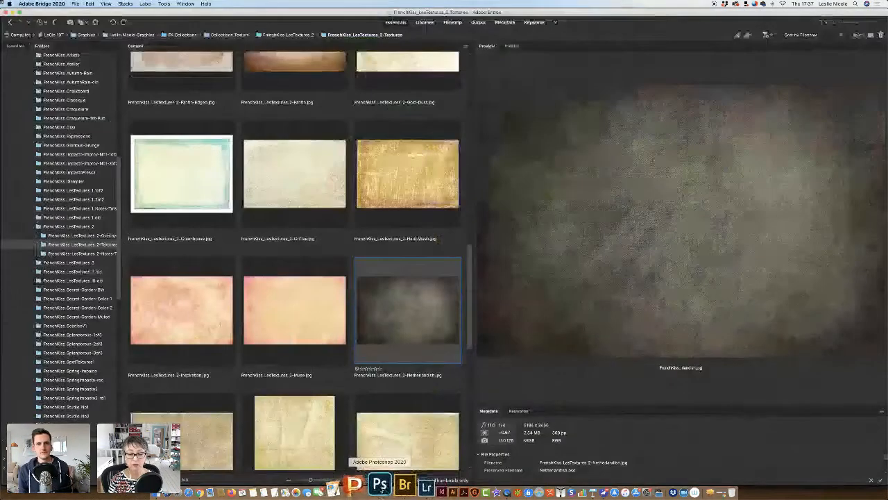
pyautogui.click(379, 484)
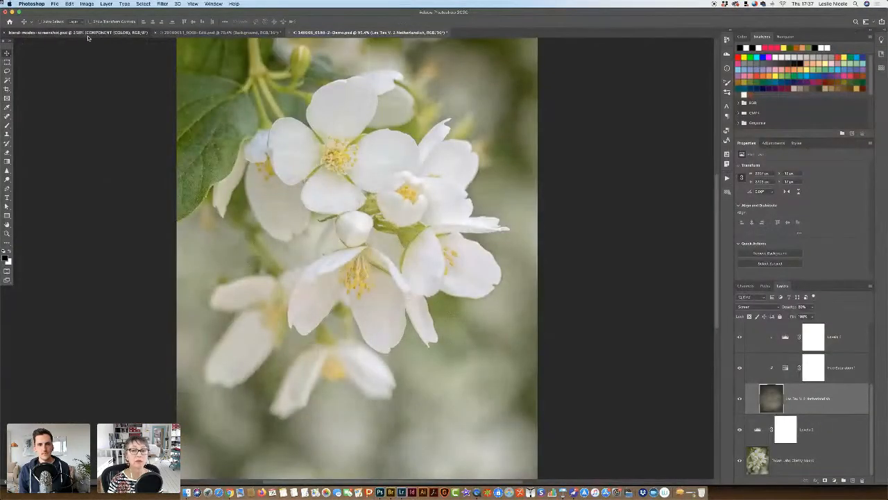
pyautogui.click(87, 33)
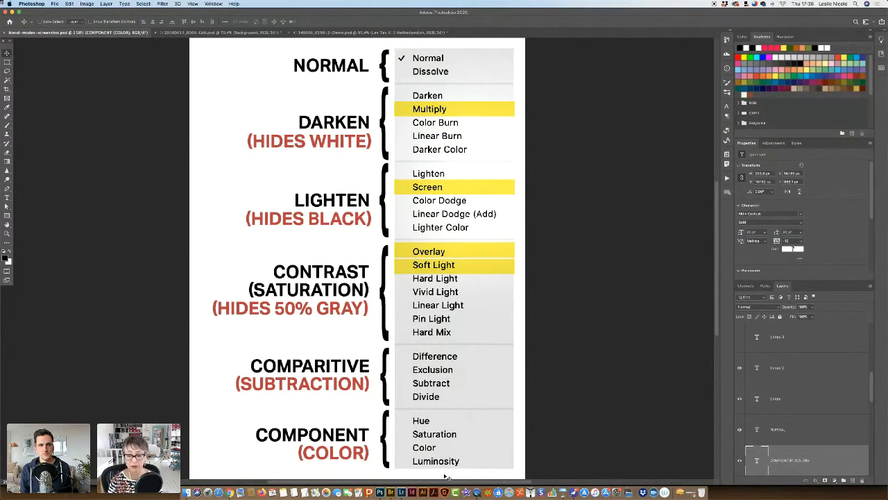
# - From Lightroom Classic, open the original dog photo 090416_0089_Redo-Texture-Over.psd in Photoshop, overwriting its externally changed settings
pyautogui.click(399, 484)
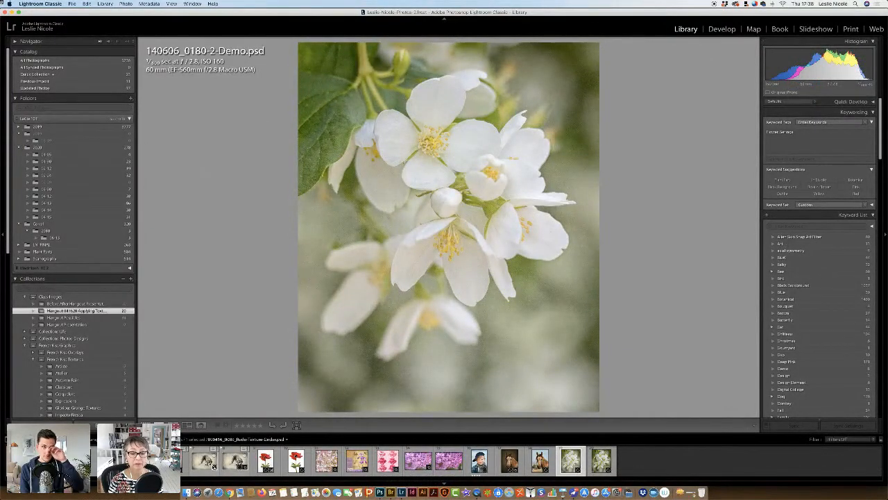
pyautogui.click(235, 460)
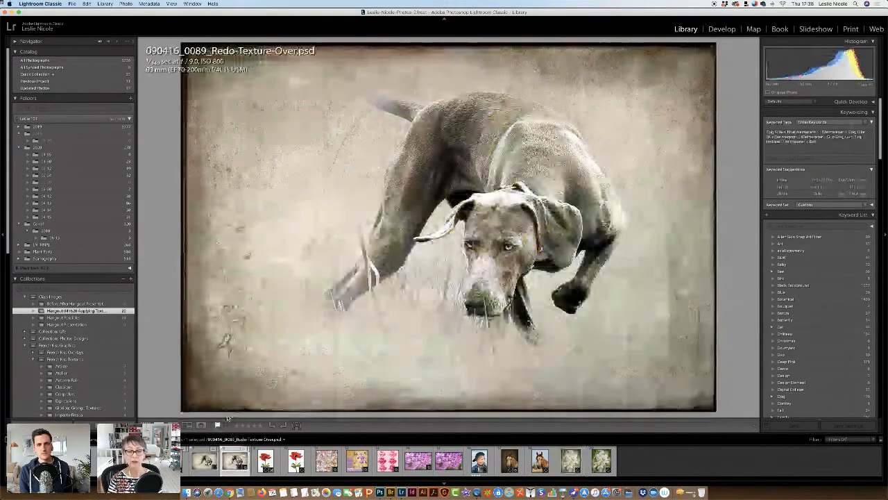
pyautogui.press('f')
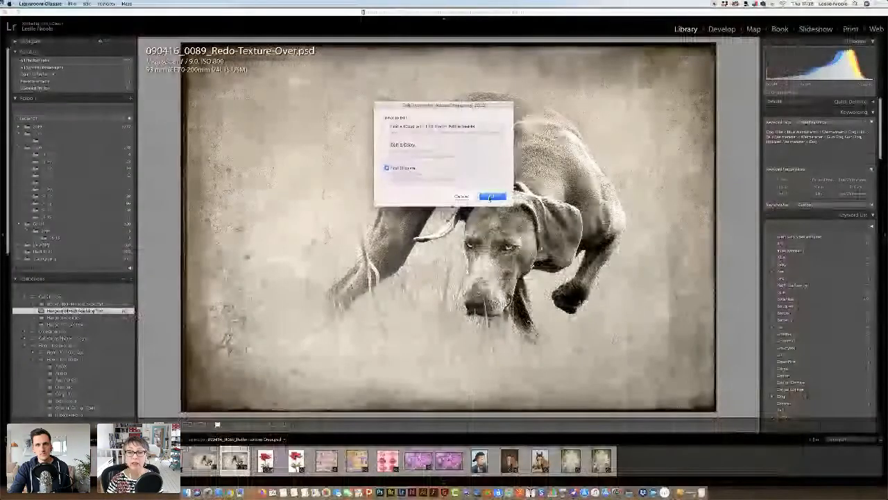
pyautogui.click(487, 194)
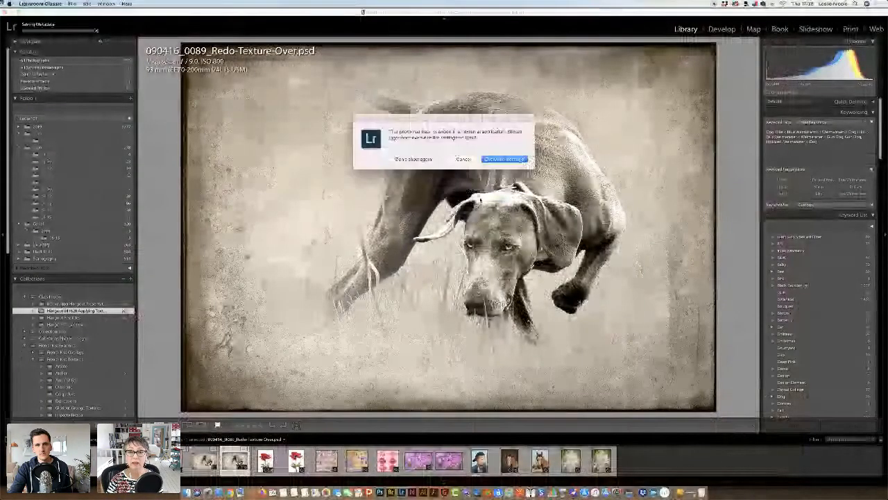
pyautogui.click(505, 159)
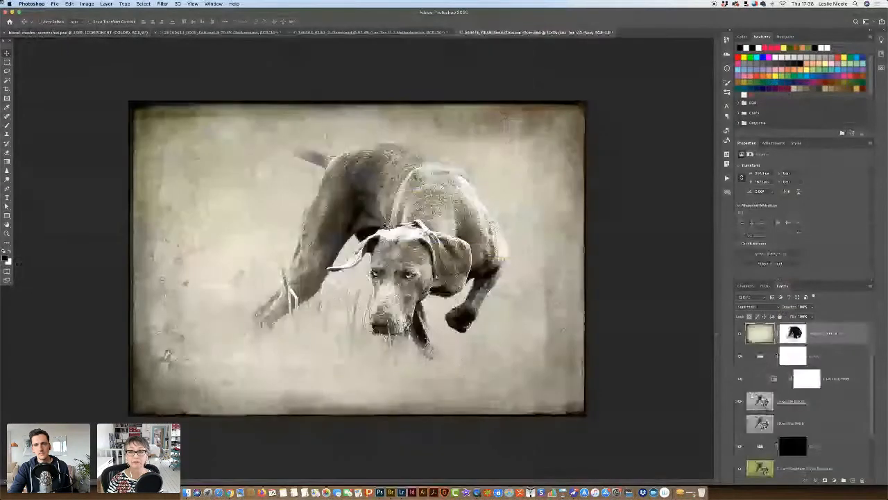
# - Compare the dog image with only its original colour photo layer shown, and with the top texture layer hidden and shown
pyautogui.keyDown('alt'); pyautogui.click(739, 469); pyautogui.keyUp('alt')
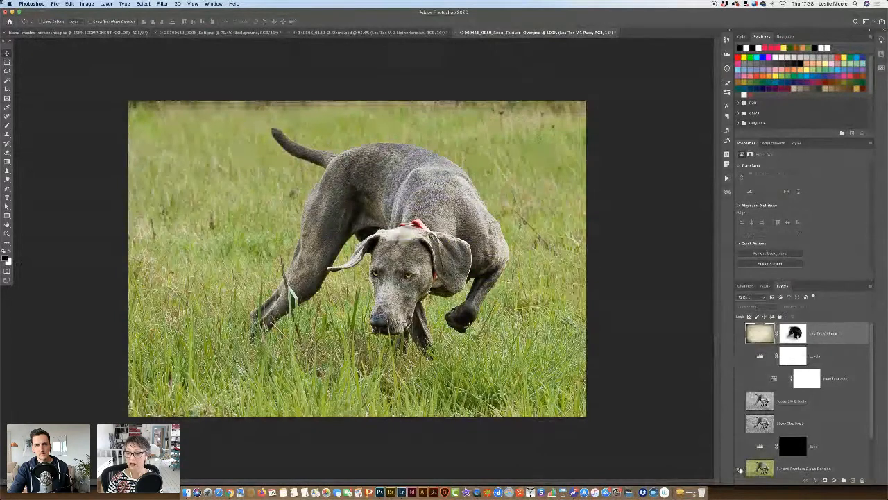
pyautogui.keyDown('alt'); pyautogui.click(739, 469); pyautogui.keyUp('alt')
pyautogui.click(739, 336)
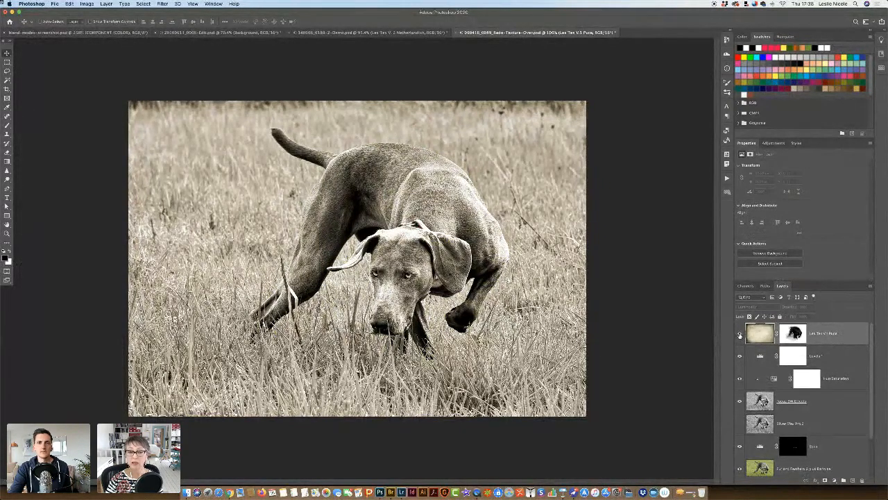
pyautogui.click(739, 334)
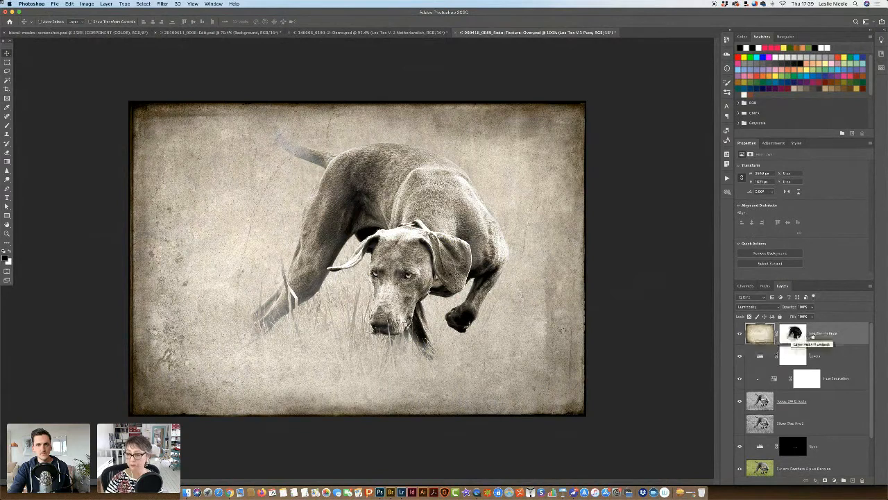
# - Compare the dog image's top texture layer in Normal blend mode with the same layer in Luminosity, ending on Luminosity
pyautogui.click(743, 307)
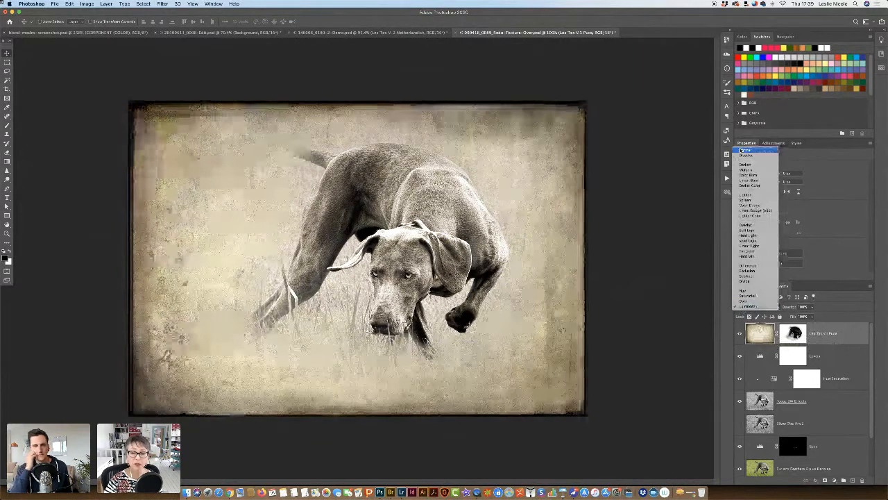
pyautogui.click(742, 150)
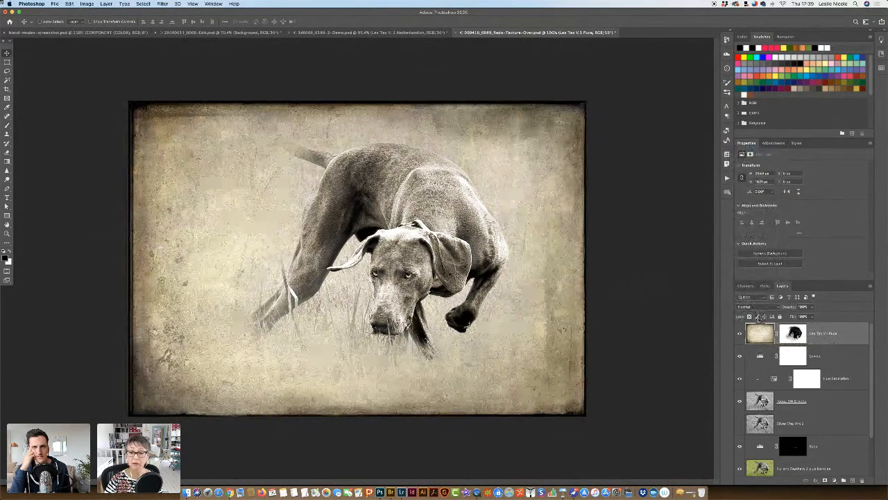
pyautogui.click(765, 307)
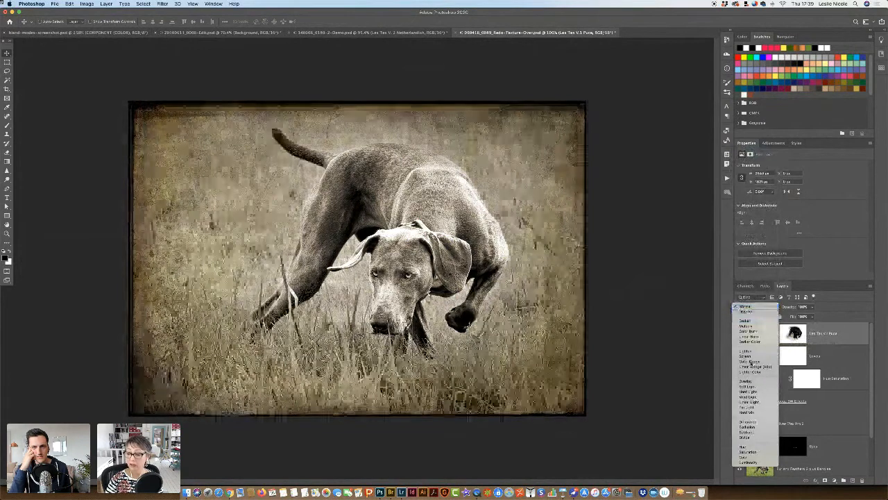
pyautogui.click(748, 462)
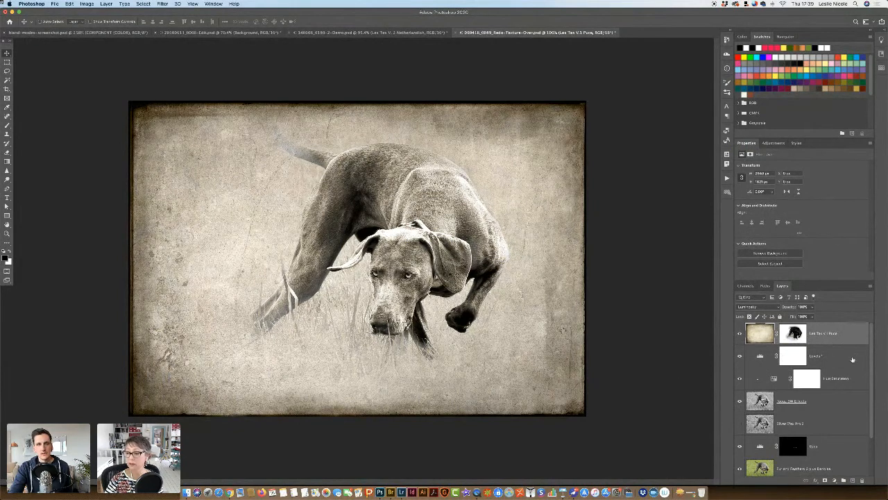
pyautogui.moveTo(874, 370); pyautogui.dragTo(874, 343)
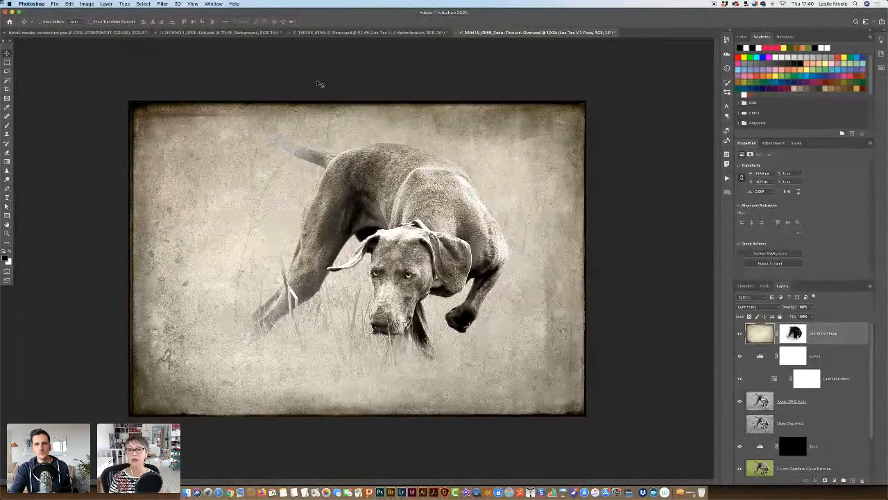
# - Close the dog document 090416_0089_Redo-Texture-Over.psd and switch to Lightroom Classic
pyautogui.click(456, 33)
pyautogui.press('Return')
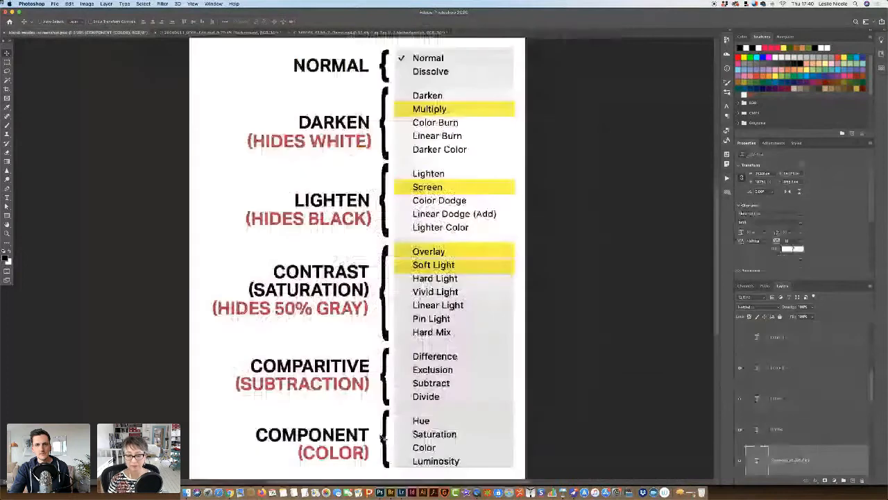
pyautogui.click(405, 485)
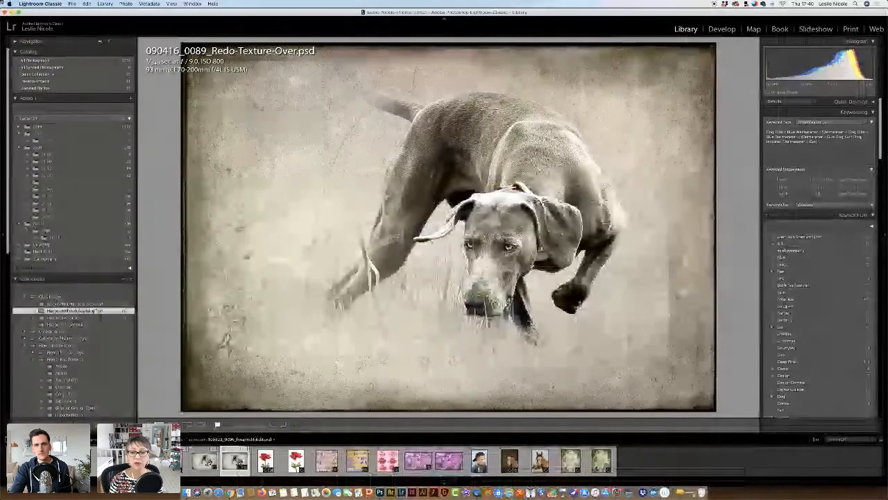
# - Compare the blossom photos 100323_0006_Final-Edit-Edit.psd and 100323_0006_Texture-Over.psd in full-screen view
pyautogui.click(182, 460)
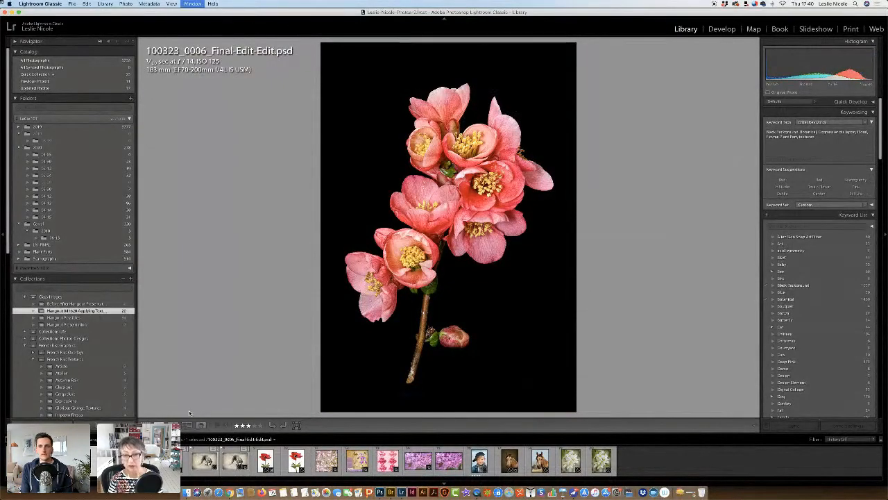
pyautogui.press('f')
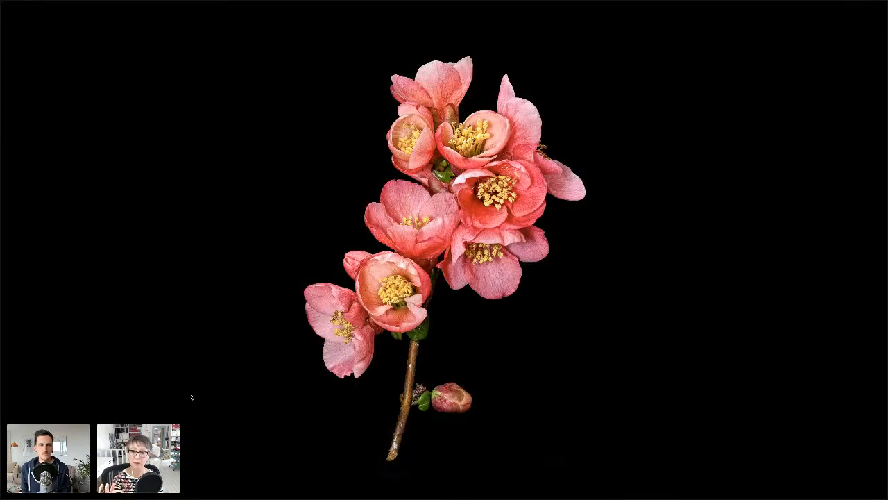
pyautogui.press('f')
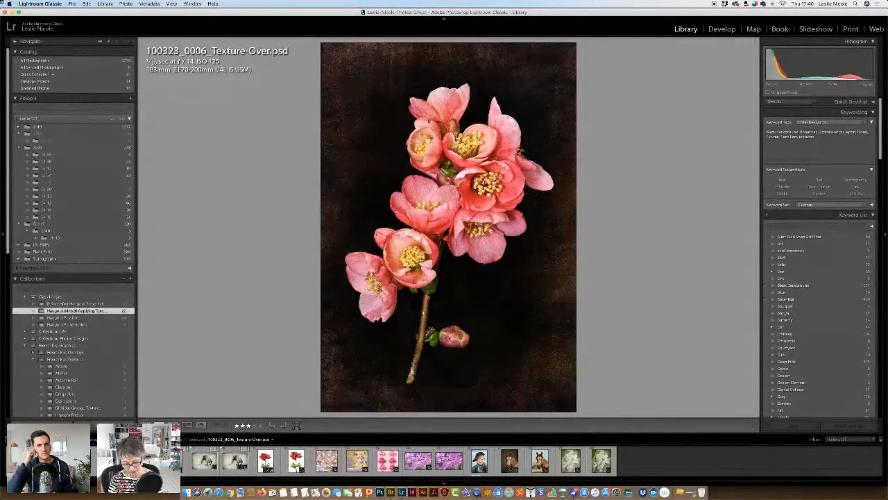
pyautogui.press('f')
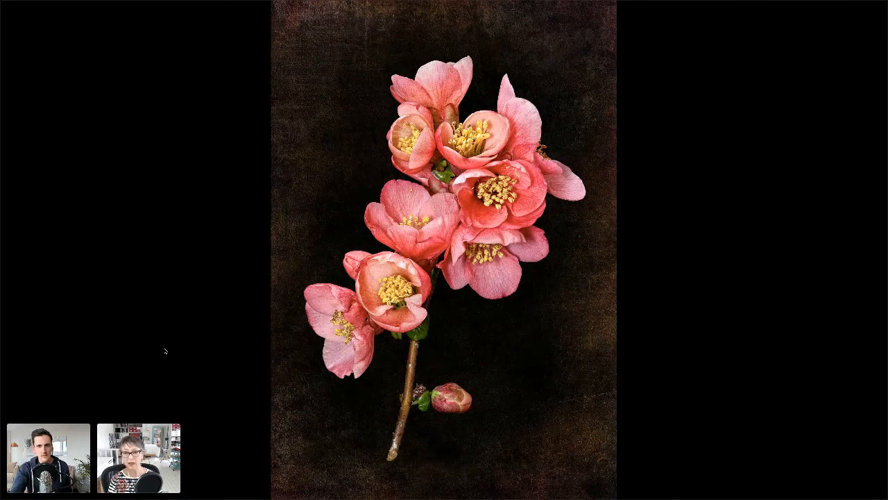
pyautogui.press('f')
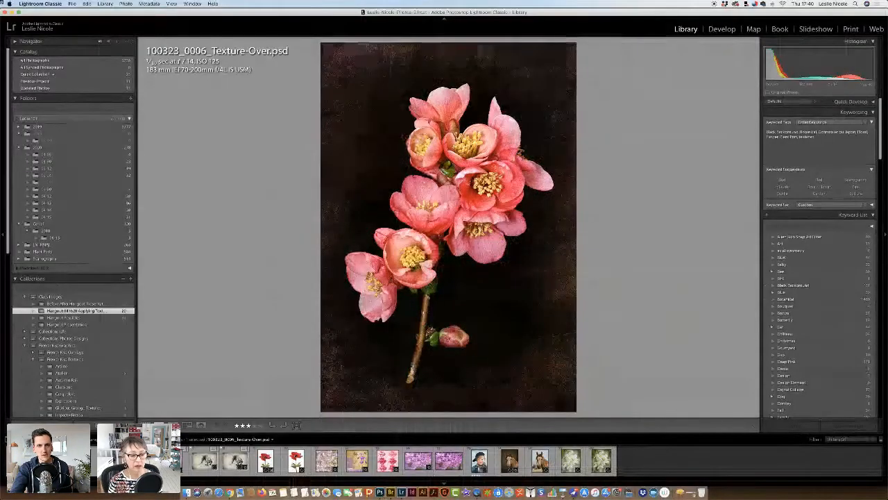
# - Open the original 100323_0006_Texture-Over.psd in Photoshop for editing and fit the image to the window
pyautogui.press('super+e')
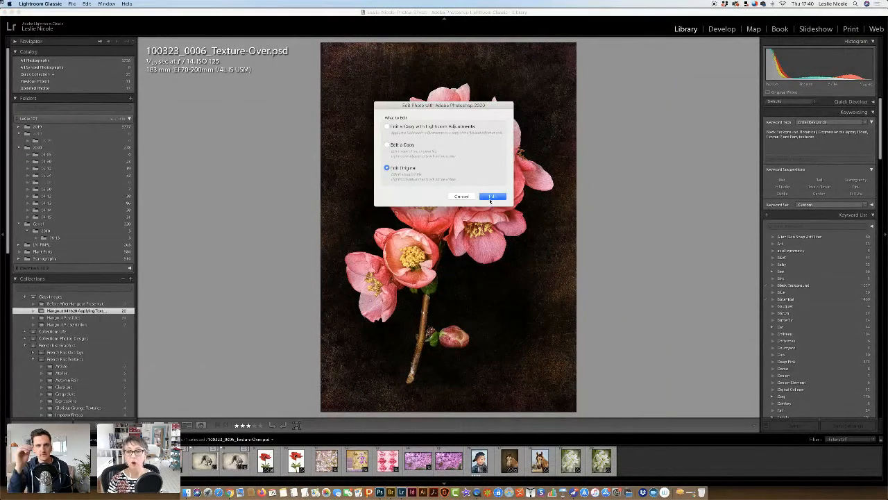
pyautogui.click(491, 197)
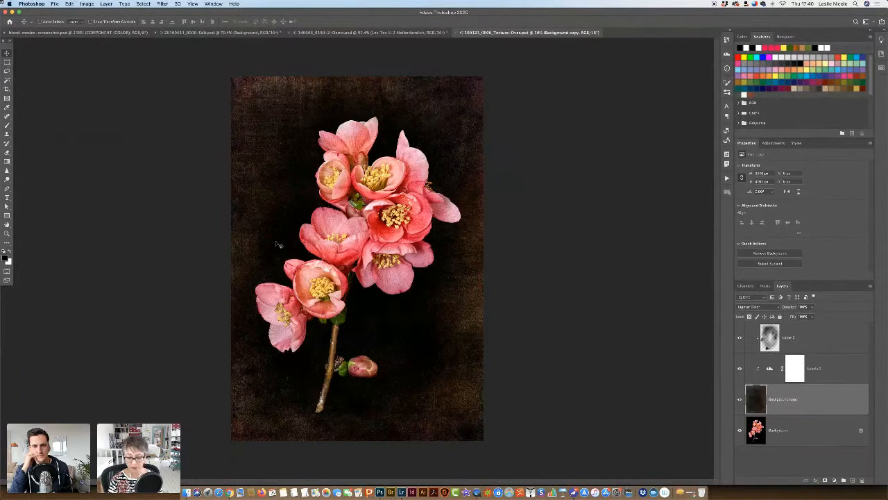
pyautogui.press('super+0')
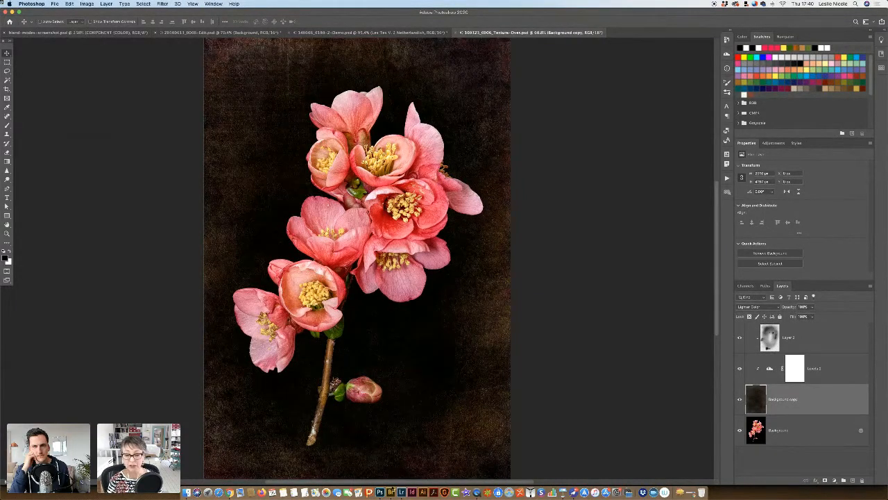
# - Switch to Bridge and compare the Brasserie-1 and Bibliotheque texture previews in the FrenchKiss_LesTextures_1_1of2 folder
pyautogui.click(391, 492)
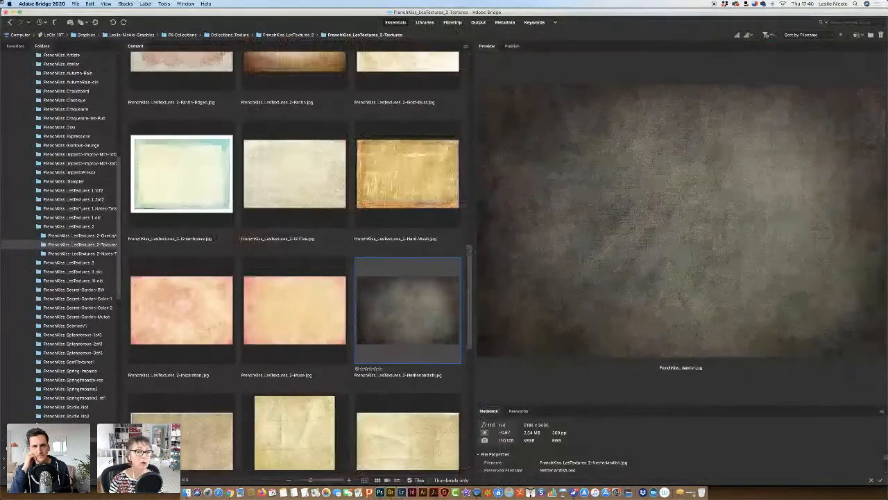
pyautogui.click(84, 191)
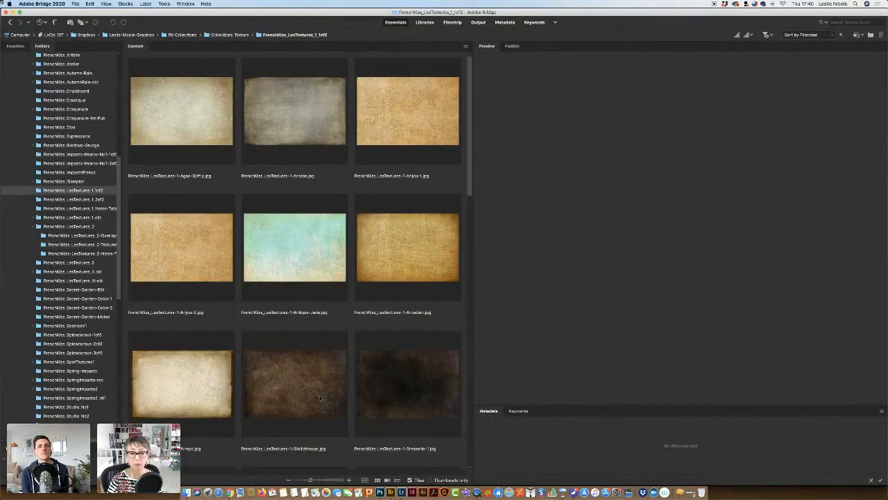
pyautogui.click(367, 385)
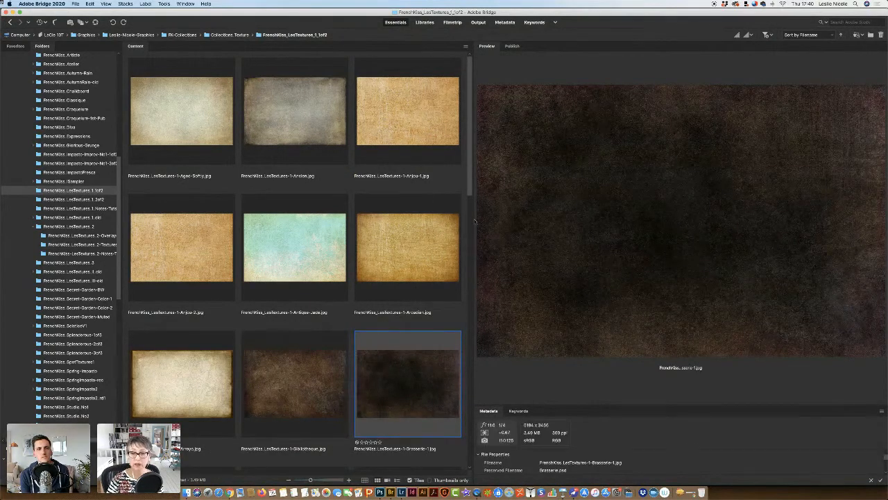
pyautogui.scroll(-1, 466, 201)
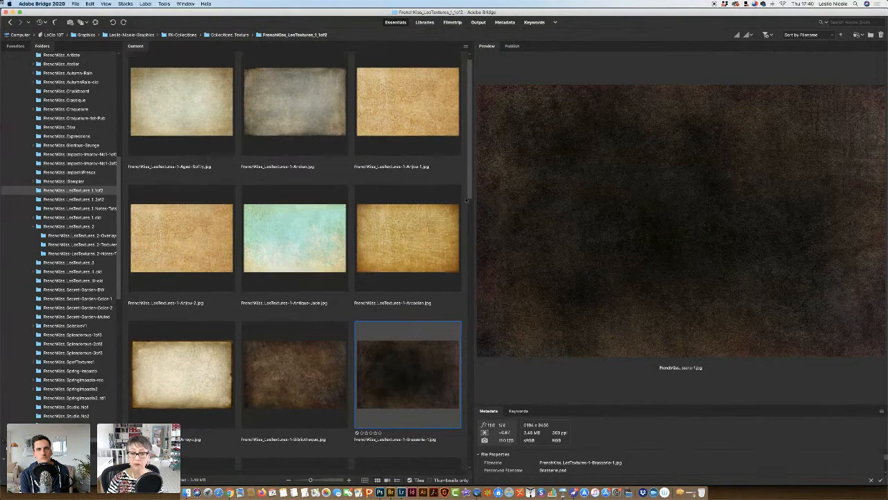
pyautogui.click(332, 392)
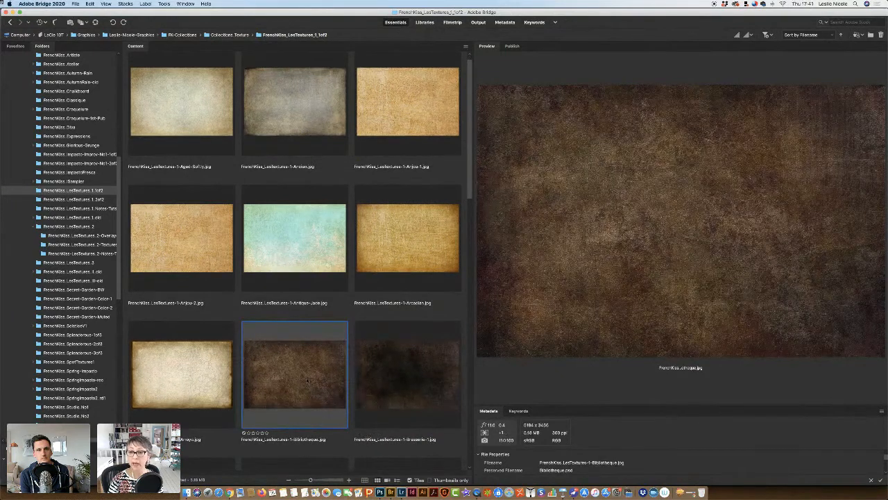
pyautogui.click(391, 374)
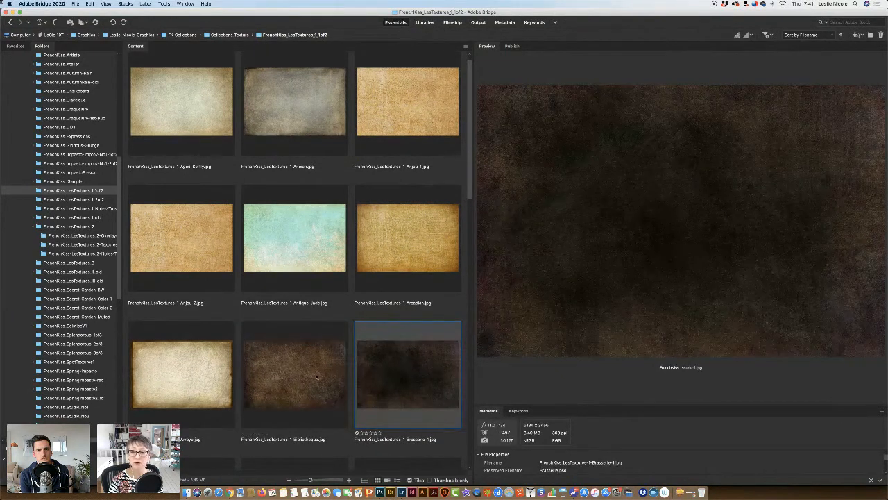
pyautogui.click(317, 377)
pyautogui.click(388, 384)
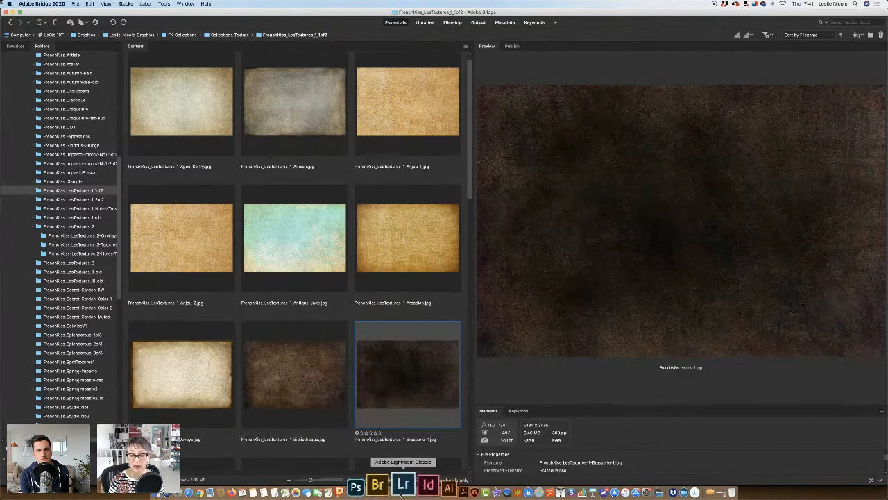
# - Switch back to Photoshop, compare the blossom image with Layer 2 hidden and shown, and check that layer's blend mode
pyautogui.click(378, 489)
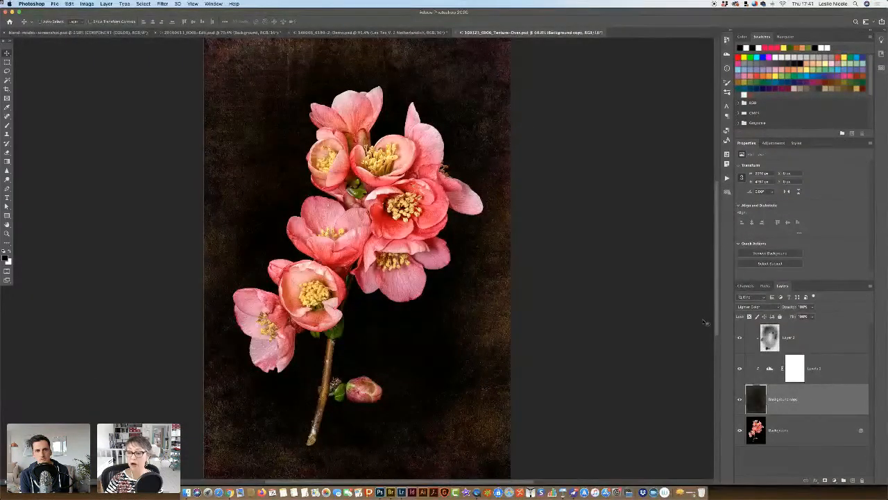
pyautogui.click(773, 335)
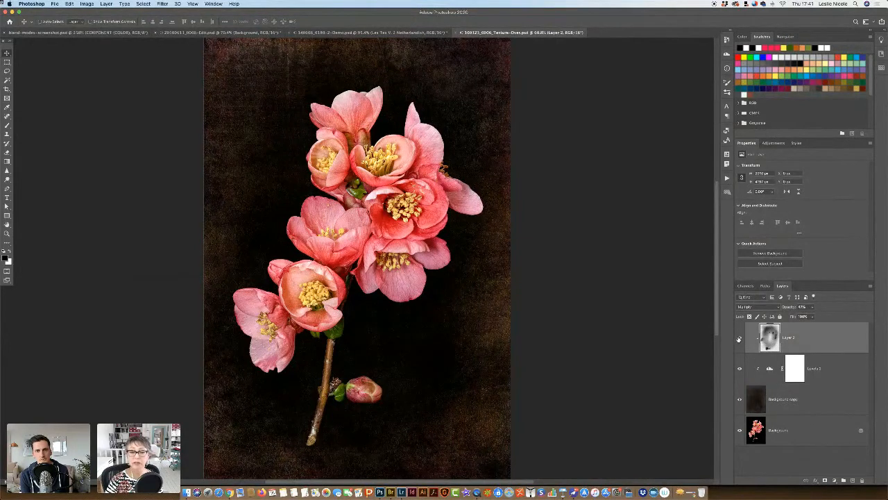
pyautogui.click(739, 338)
pyautogui.click(738, 338)
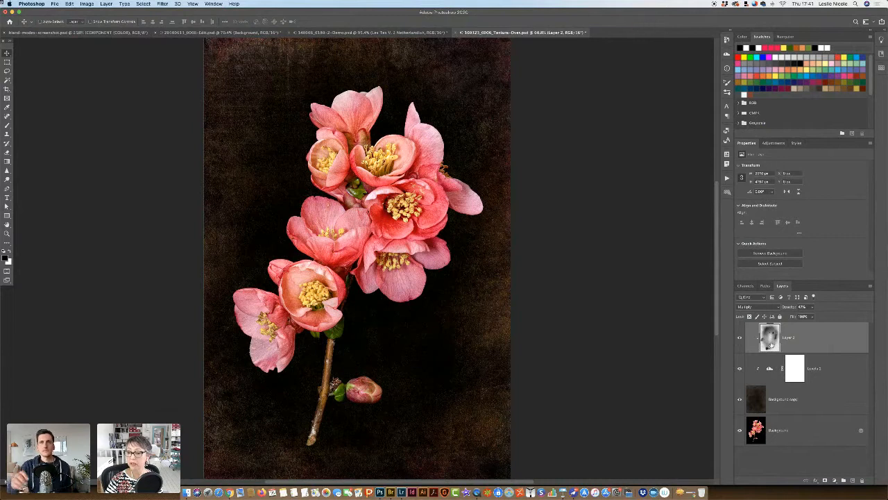
pyautogui.click(751, 308)
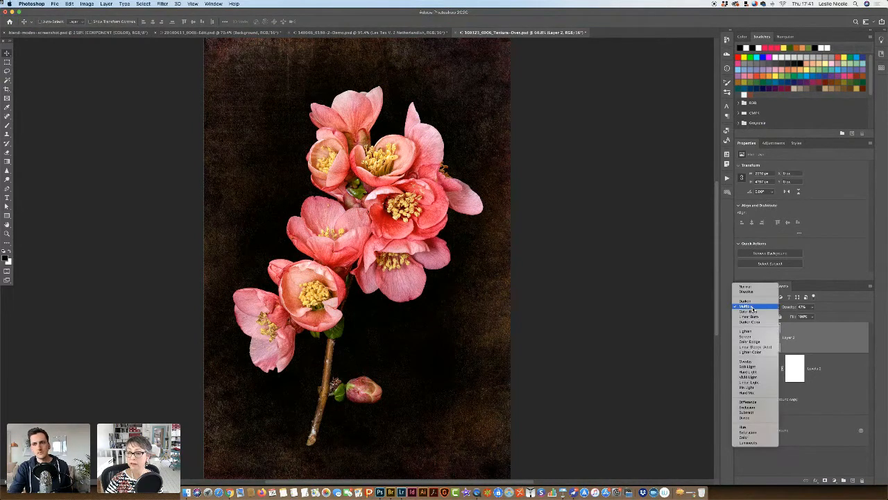
pyautogui.click(751, 307)
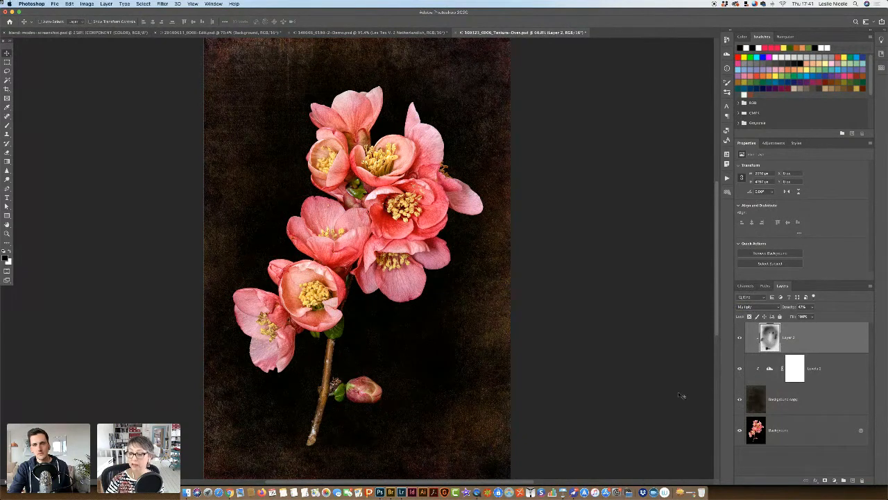
# - Check the Background copy texture layer's blend mode and compare the full image with only the Background layer shown
pyautogui.click(755, 403)
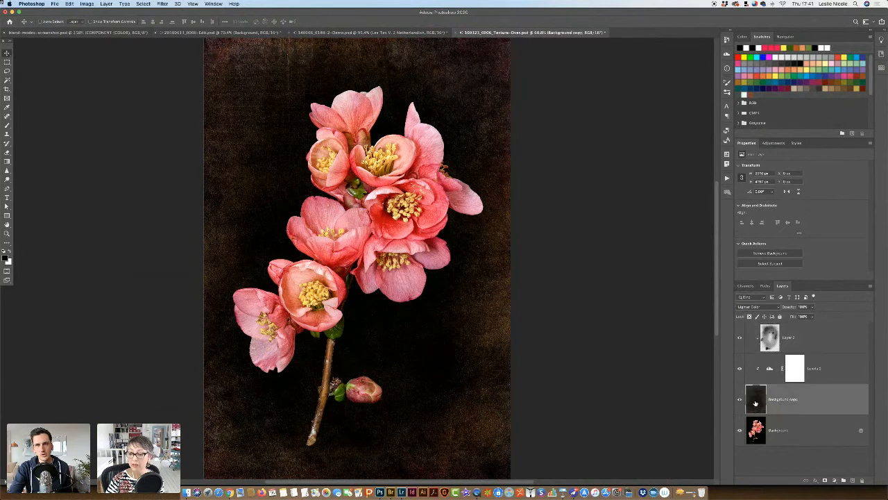
pyautogui.click(758, 306)
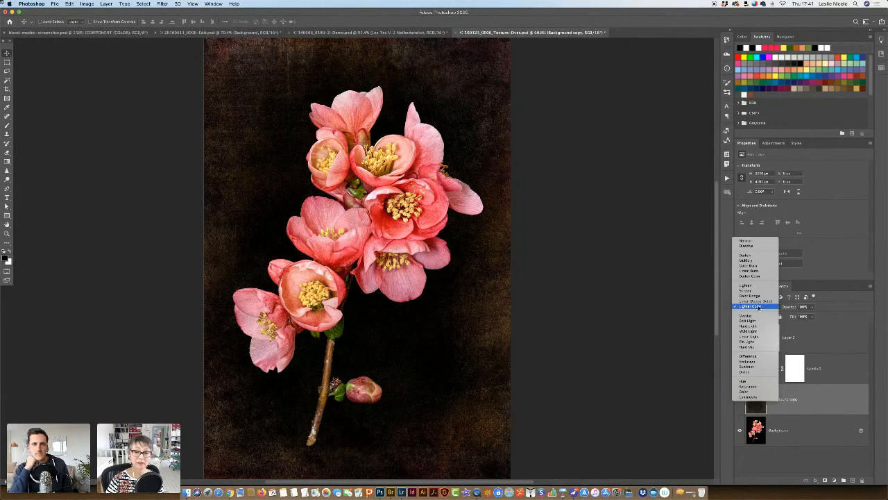
pyautogui.click(758, 307)
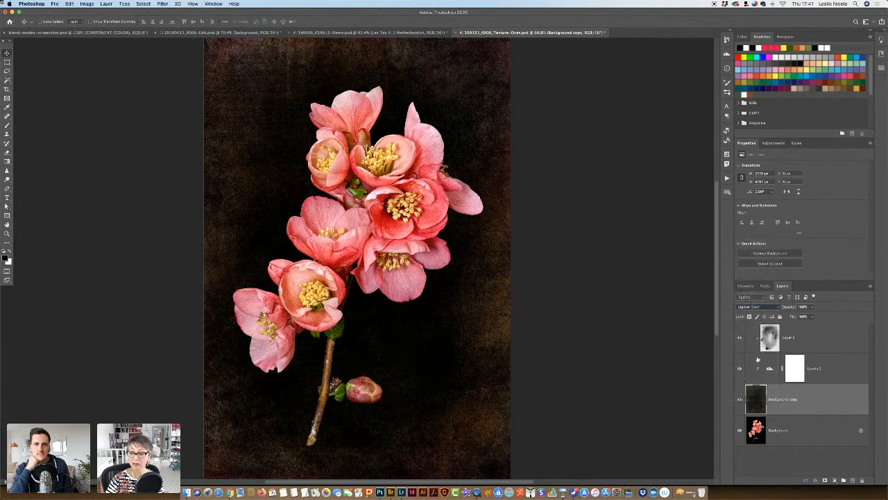
pyautogui.keyDown('alt'); pyautogui.click(739, 431); pyautogui.keyUp('alt')
pyautogui.keyDown('alt'); pyautogui.click(739, 432); pyautogui.keyUp('alt')
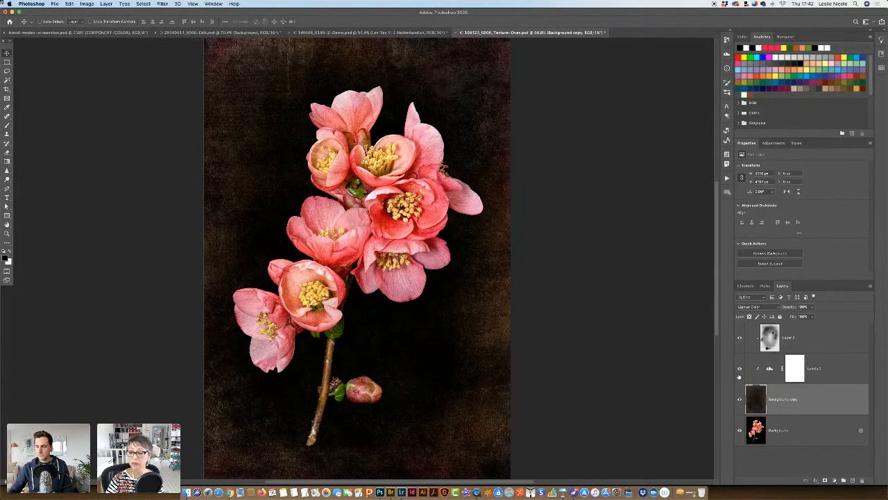
pyautogui.click(756, 306)
pyautogui.click(757, 308)
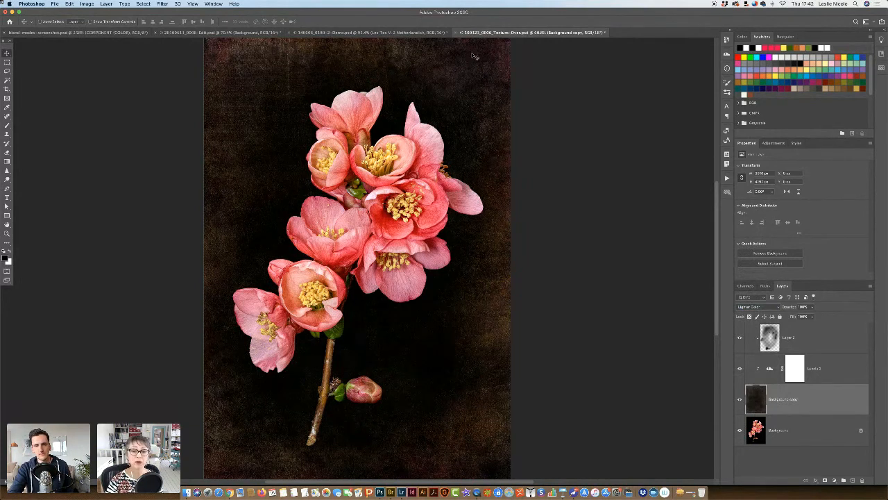
# - Close 100323_0006_Texture-Over.psd and 140606_0180-2-Demo.psd without saving their changes
pyautogui.click(109, 33)
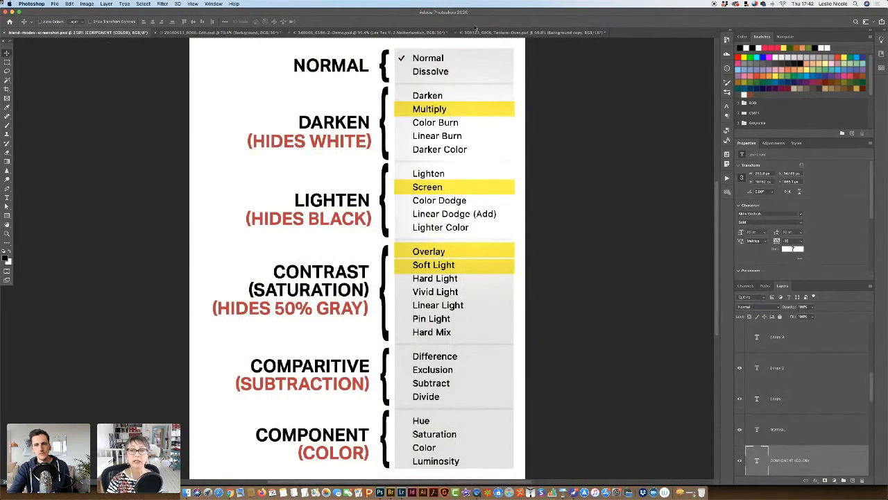
pyautogui.click(477, 33)
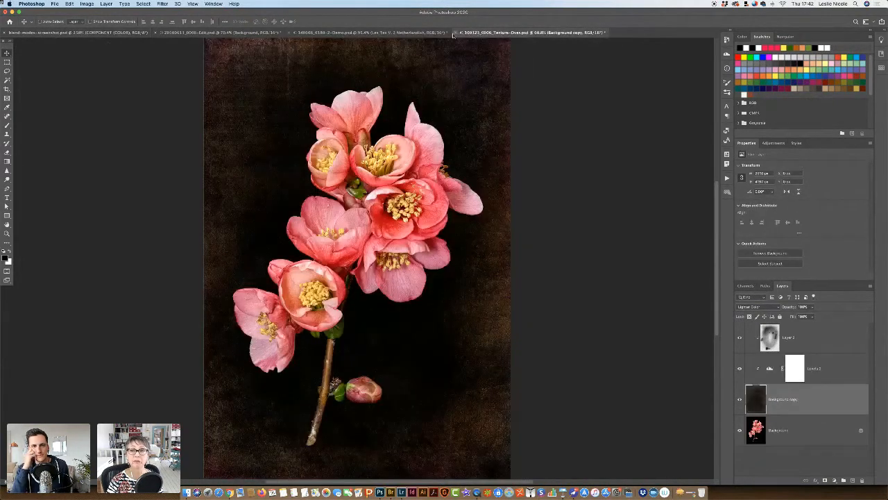
pyautogui.click(455, 33)
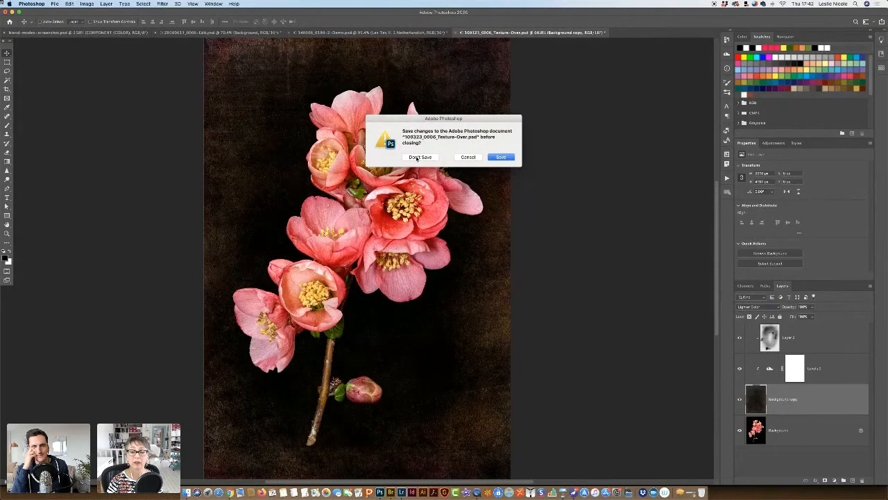
pyautogui.click(418, 158)
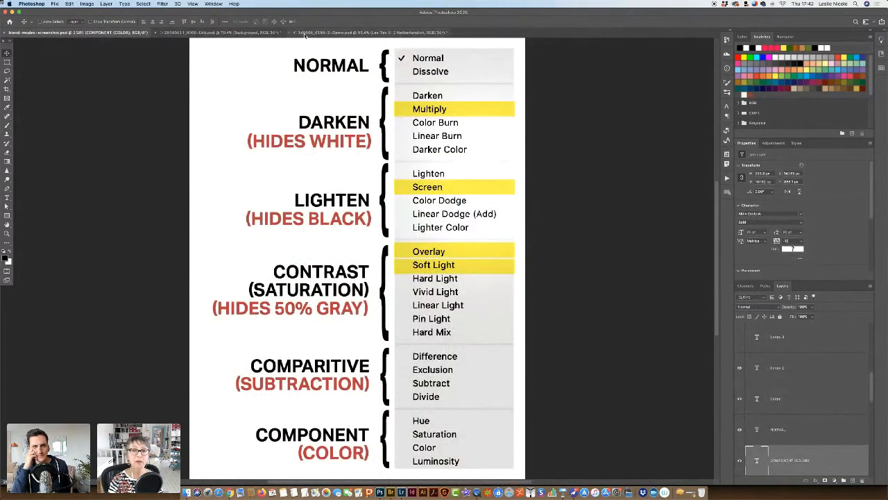
pyautogui.click(305, 34)
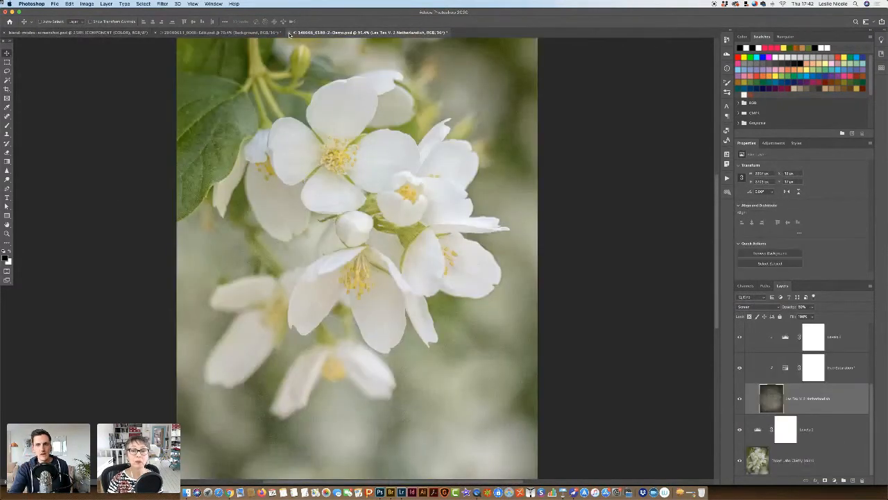
pyautogui.click(290, 33)
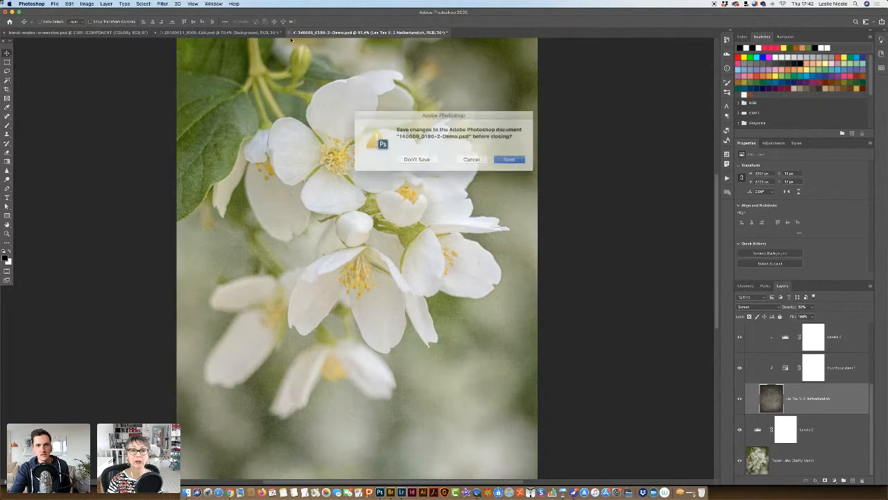
pyautogui.click(420, 157)
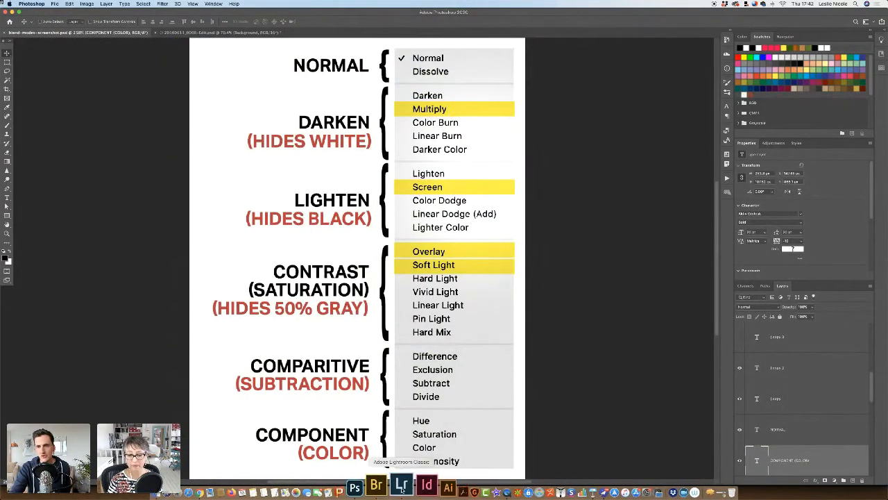
# - View 20100613_Solo_Anemone.psd in Lightroom, and switch to Bridge to preview FrenchKiss_LesTextures-1-New-Day.jpg
pyautogui.click(423, 485)
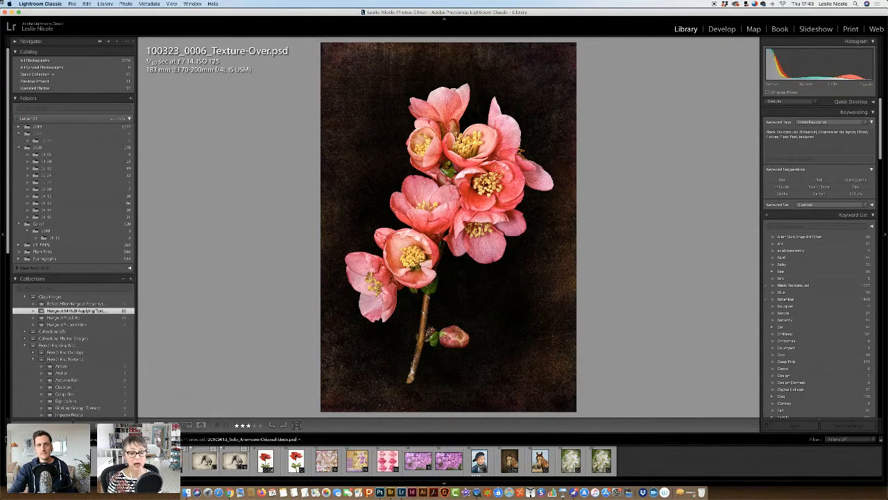
pyautogui.press('Right')
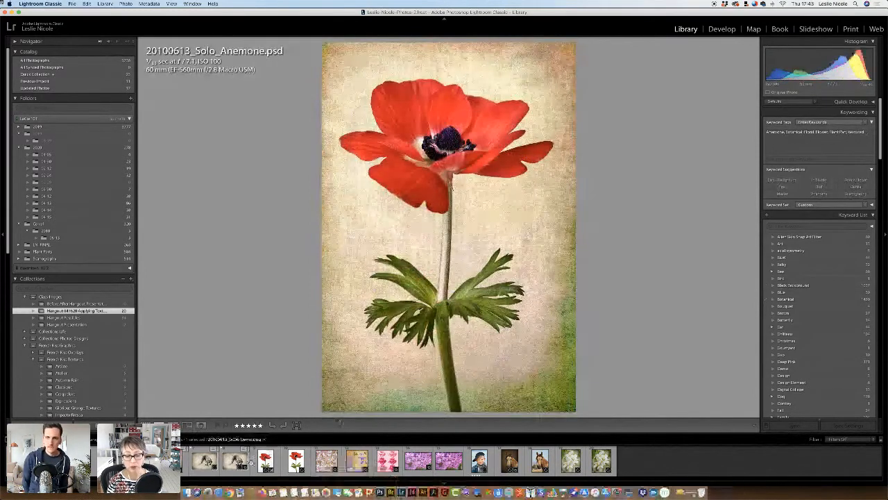
pyautogui.click(390, 488)
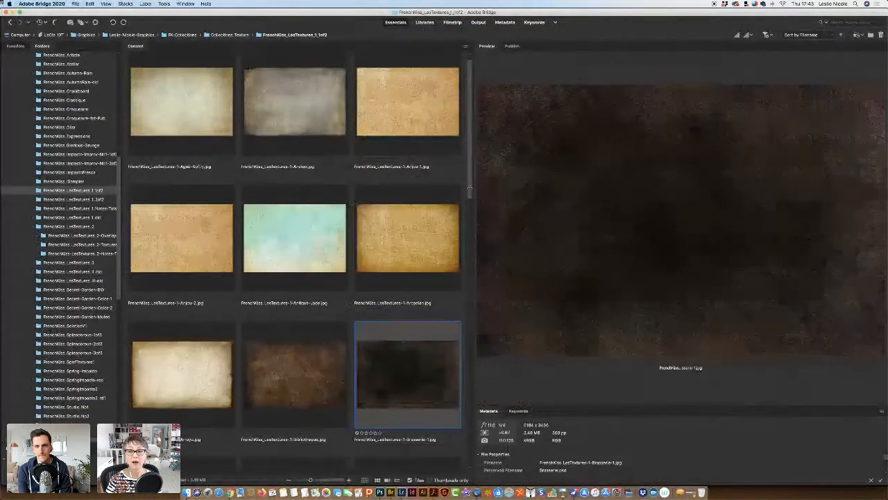
pyautogui.scroll(-15, 470, 187)
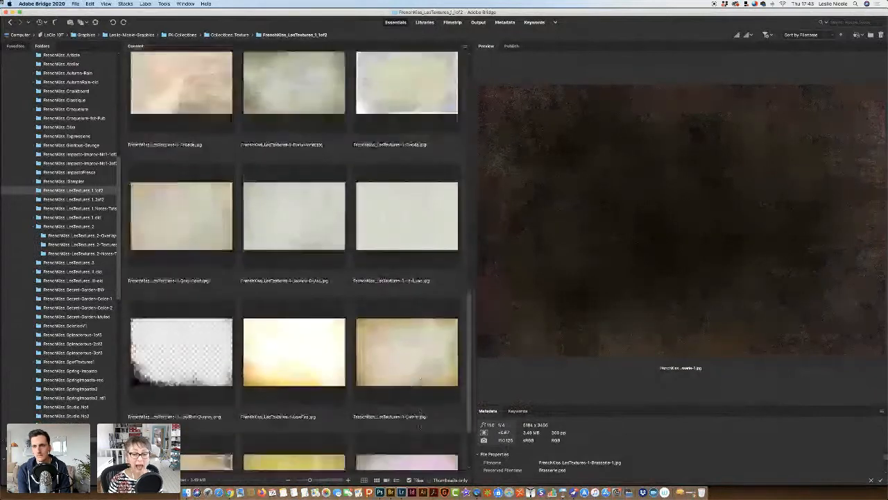
pyautogui.scroll(-3, 419, 426)
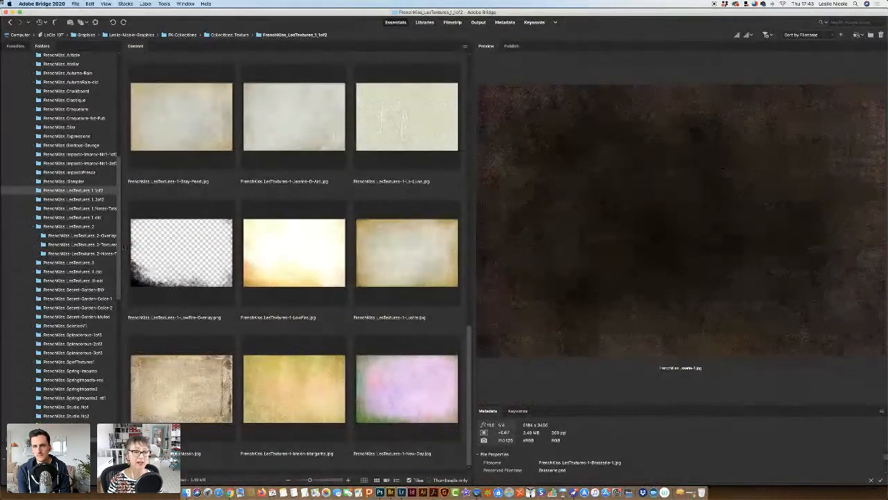
pyautogui.click(377, 379)
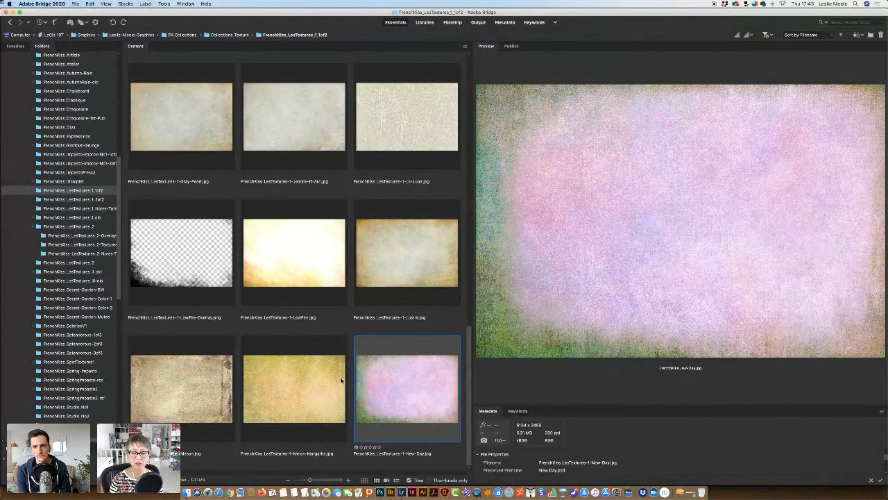
# - Switch back to Lightroom and open the original 20100613_Solo_Anemone-Original-Steps.psd in Photoshop without overwriting its settings on disk
pyautogui.click(402, 492)
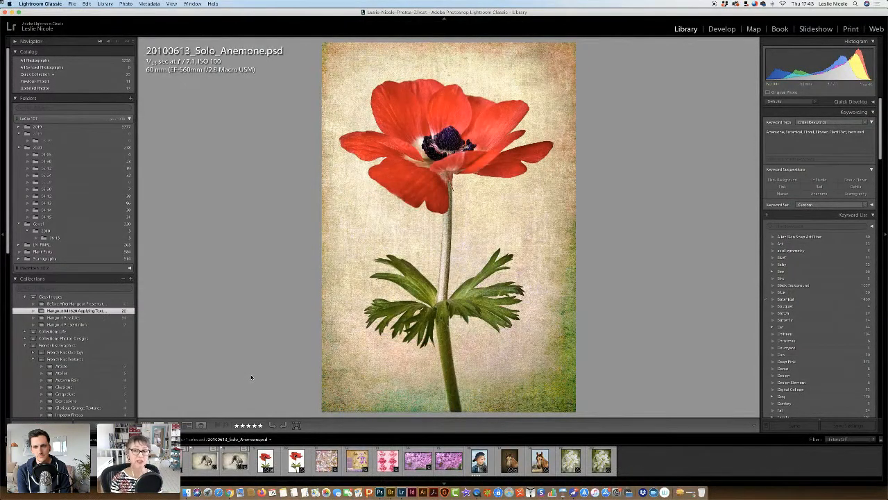
pyautogui.click(183, 459)
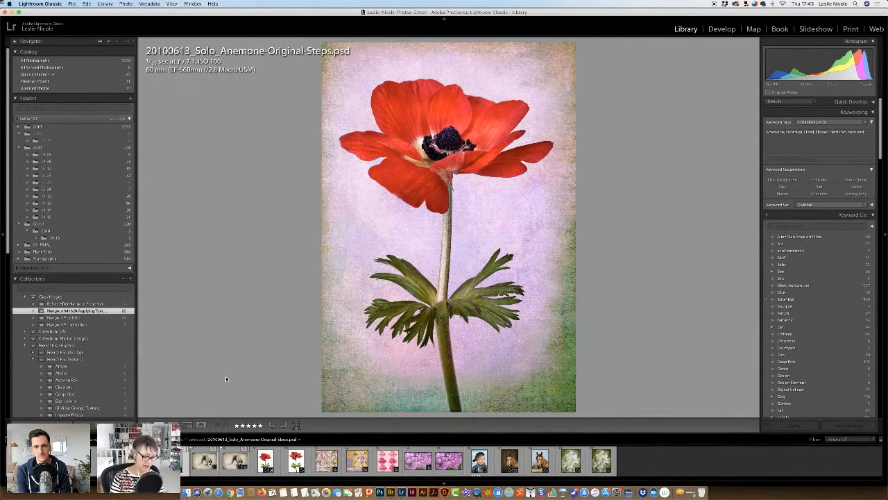
pyautogui.press('super+e')
pyautogui.click(498, 199)
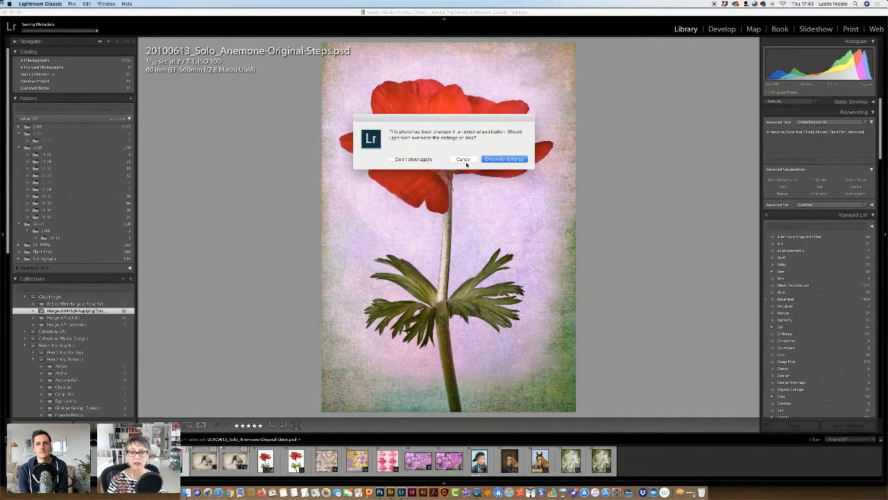
pyautogui.click(464, 159)
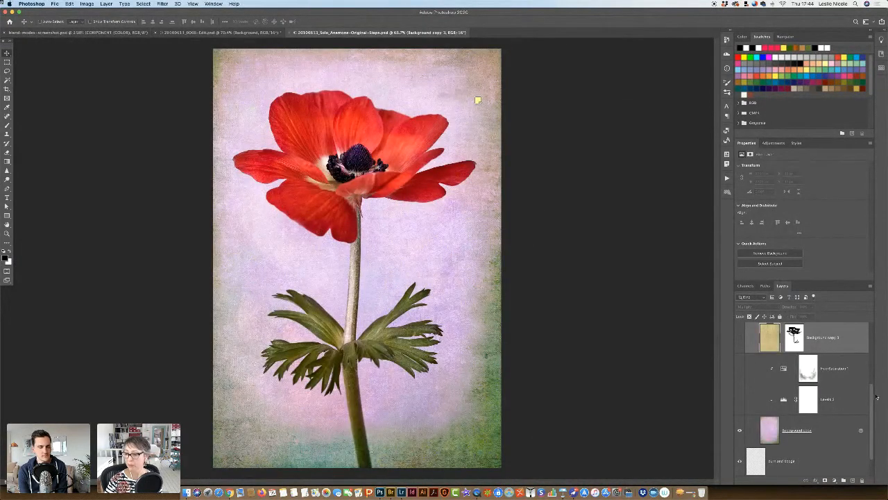
# - Examine the anemone's layer stack, its Topaz Detail base layer, and the image with the burn and dodge layer above it hidden and shown
pyautogui.moveTo(872, 401)
pyautogui.mouseDown()
pyautogui.moveTo(872, 416)
pyautogui.moveTo(872, 330)
pyautogui.mouseUp()
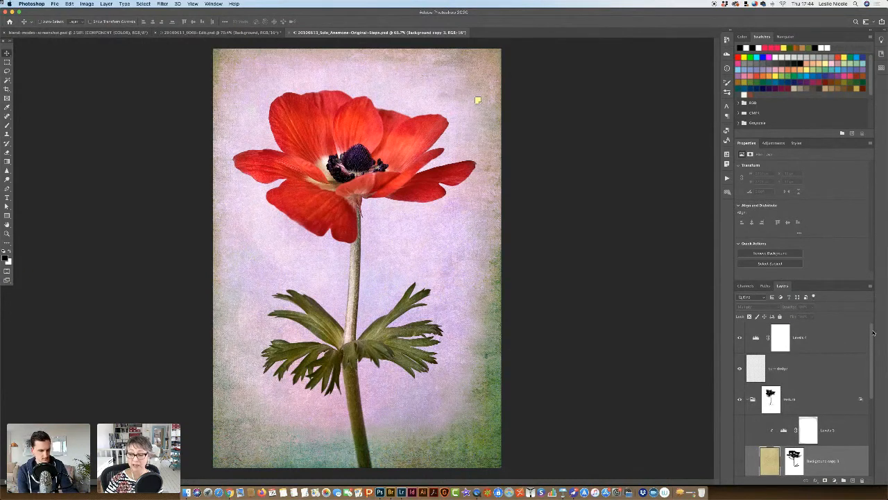
pyautogui.scroll(-3, 858, 416)
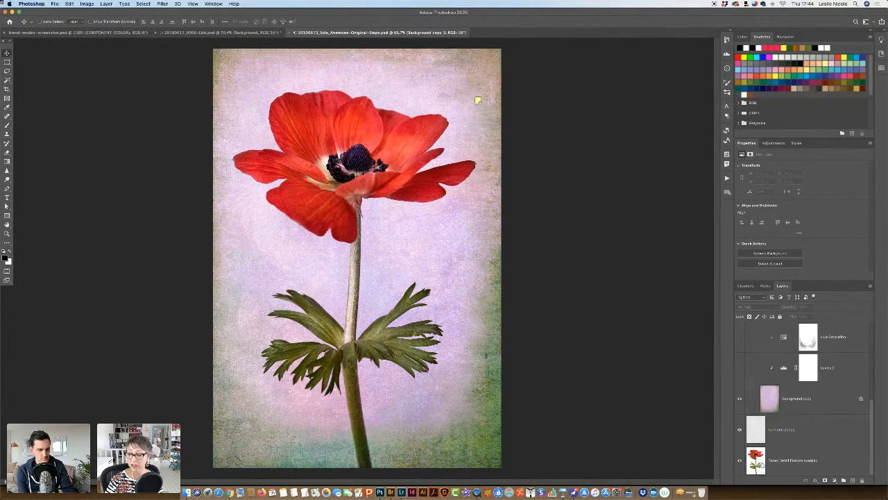
pyautogui.click(760, 462)
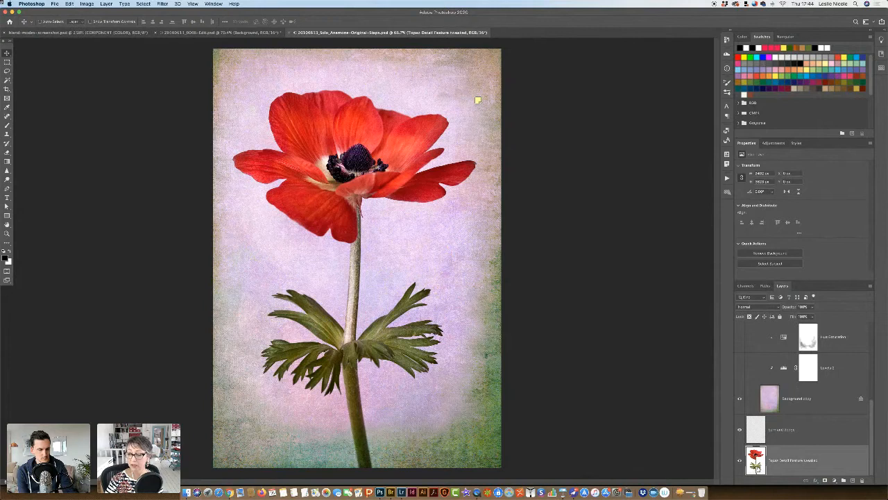
pyautogui.click(759, 432)
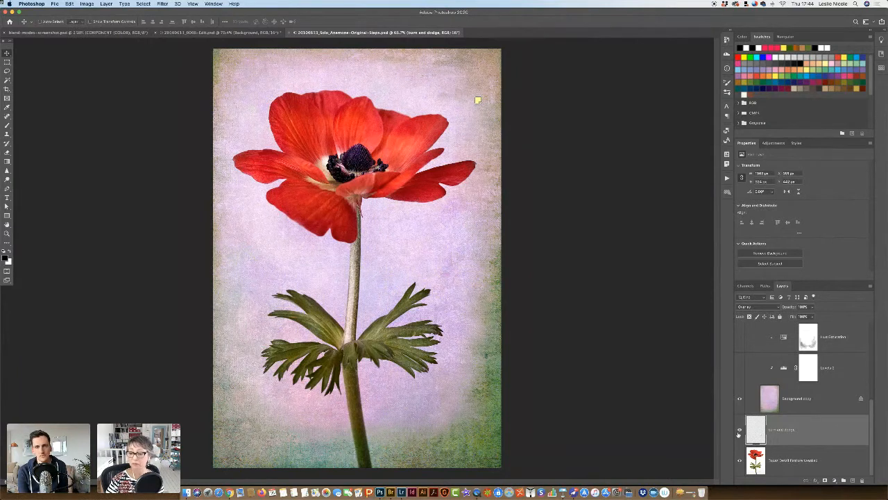
pyautogui.click(739, 432)
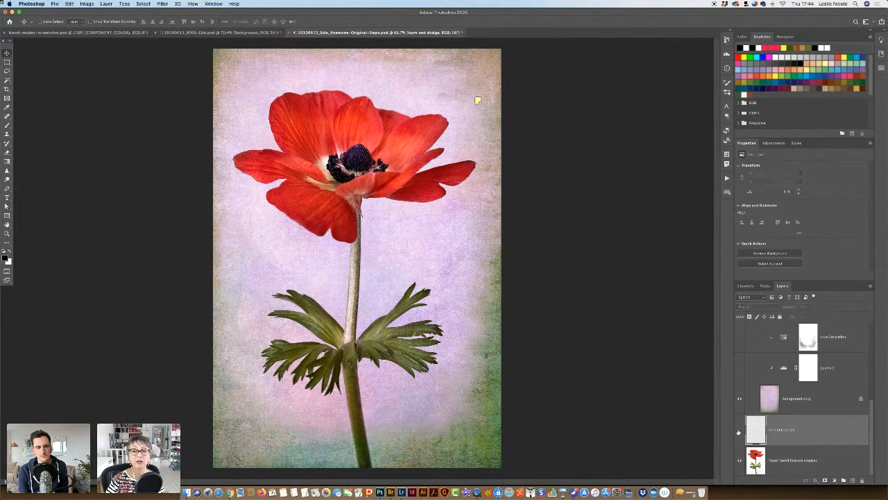
pyautogui.click(739, 432)
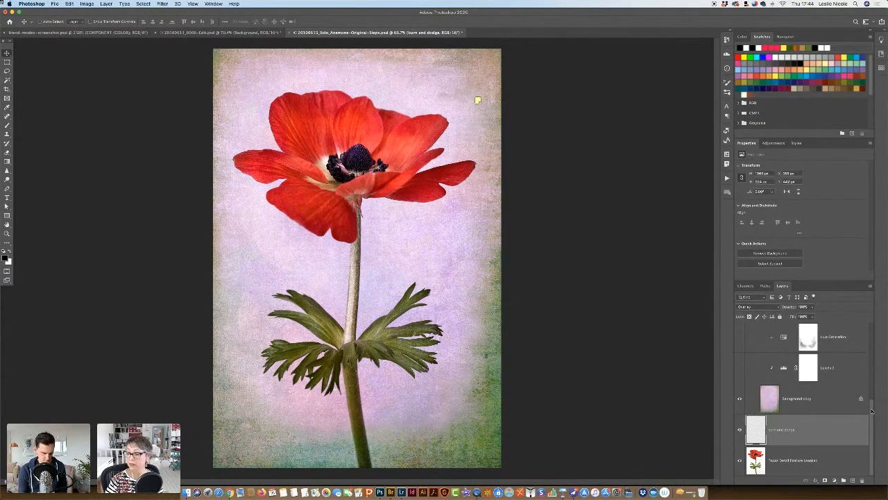
# - Check the Background copy texture layer's blend mode, and show the Levels 2 adjustment clipped to it to review its settings
pyautogui.moveTo(872, 409); pyautogui.dragTo(873, 395)
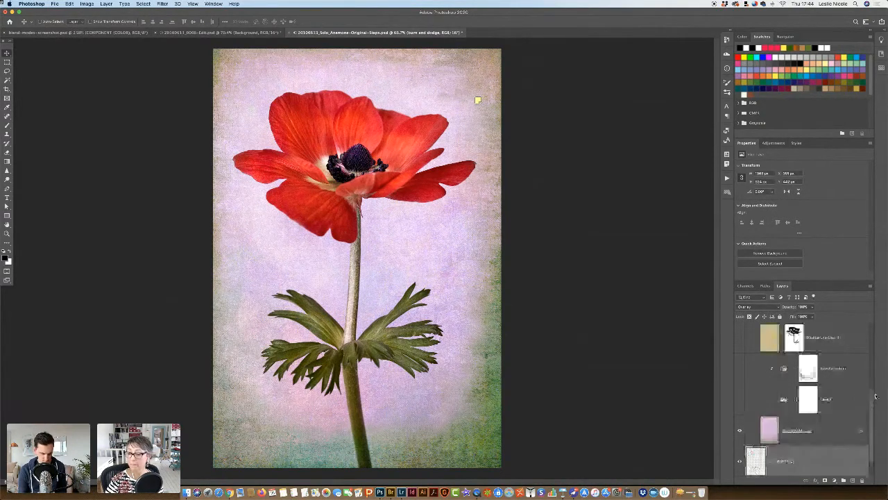
pyautogui.click(764, 431)
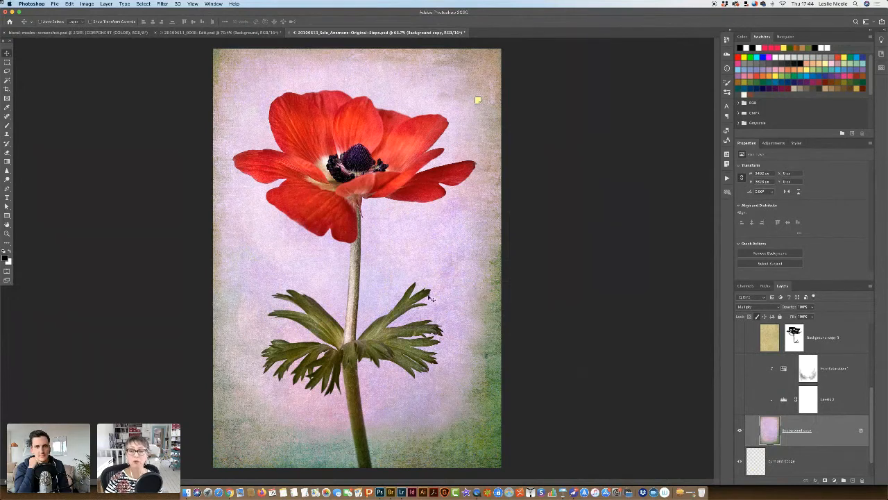
pyautogui.click(739, 400)
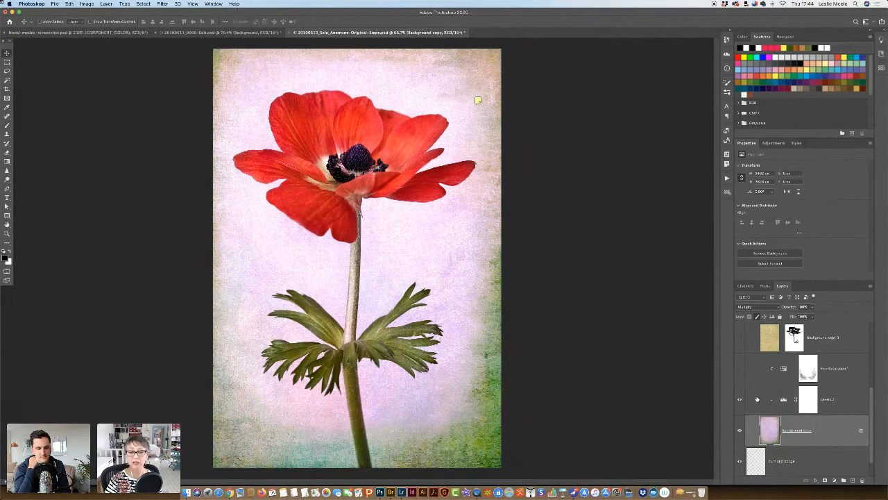
pyautogui.click(783, 401)
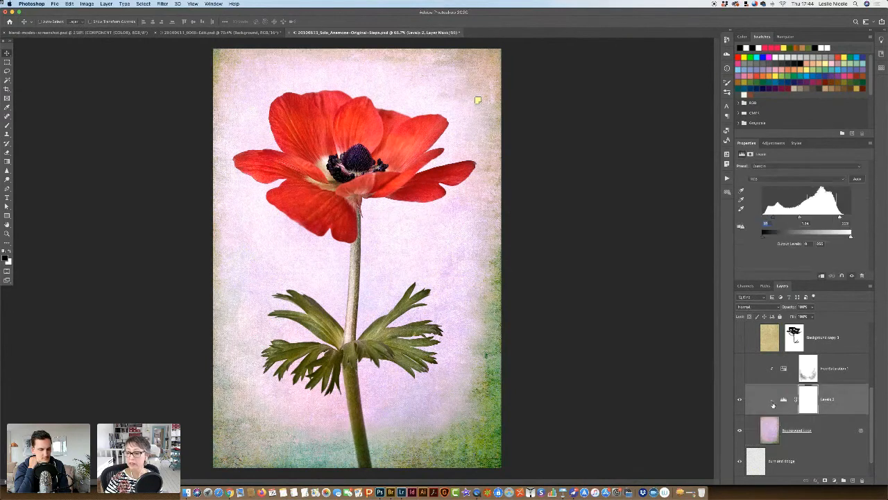
pyautogui.click(772, 431)
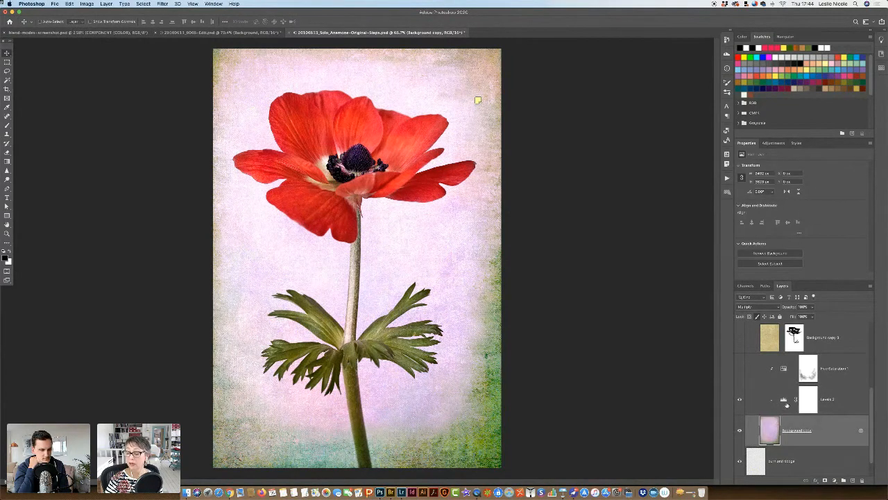
pyautogui.click(783, 401)
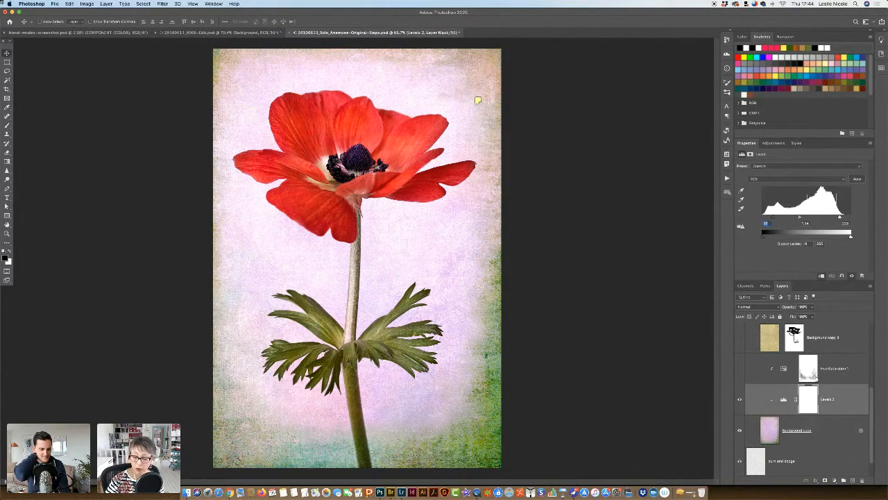
pyautogui.click(808, 398)
pyautogui.click(784, 400)
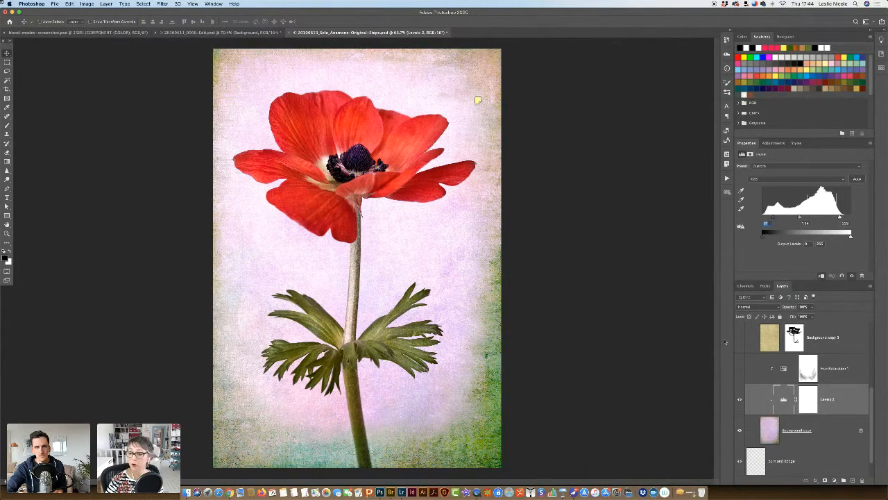
# - Show the Hue/Saturation 1 adjustment clipped to the Background copy texture and open its settings
pyautogui.click(739, 368)
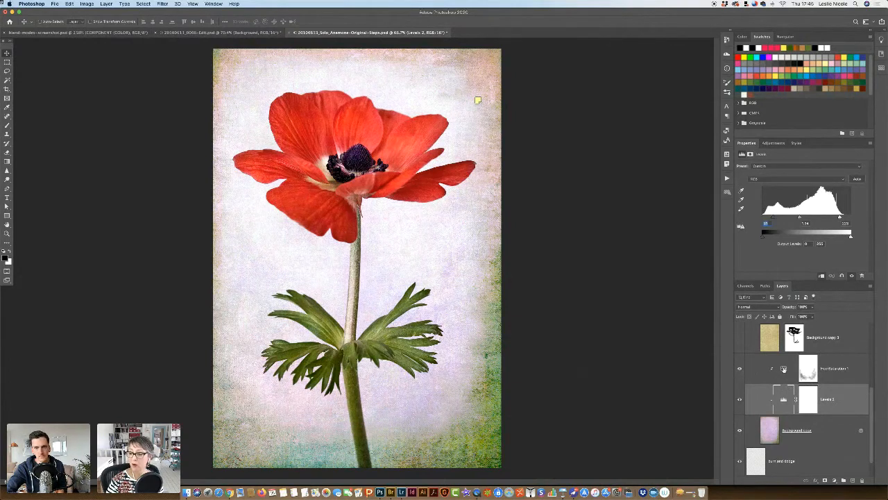
pyautogui.click(784, 369)
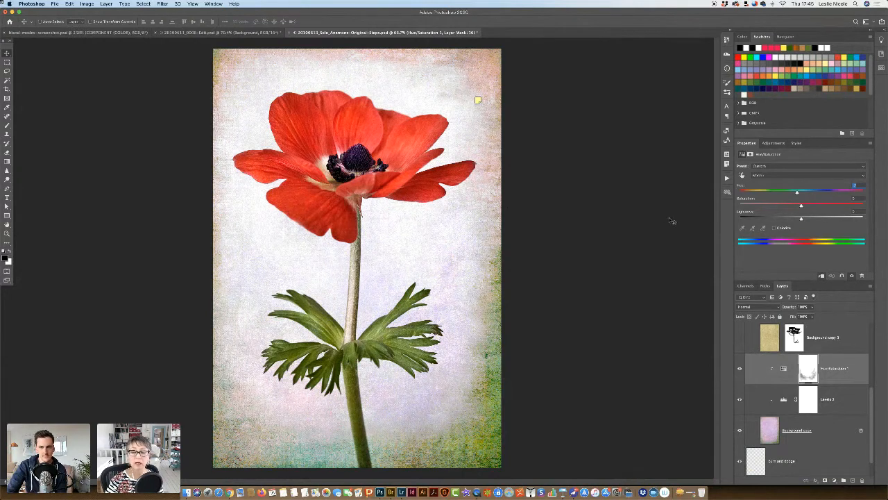
# - Review the Hue/Saturation 1 adjustment's Blues, Greens, Yellows and Master ranges, and try a small shift of the master Hue
pyautogui.click(771, 176)
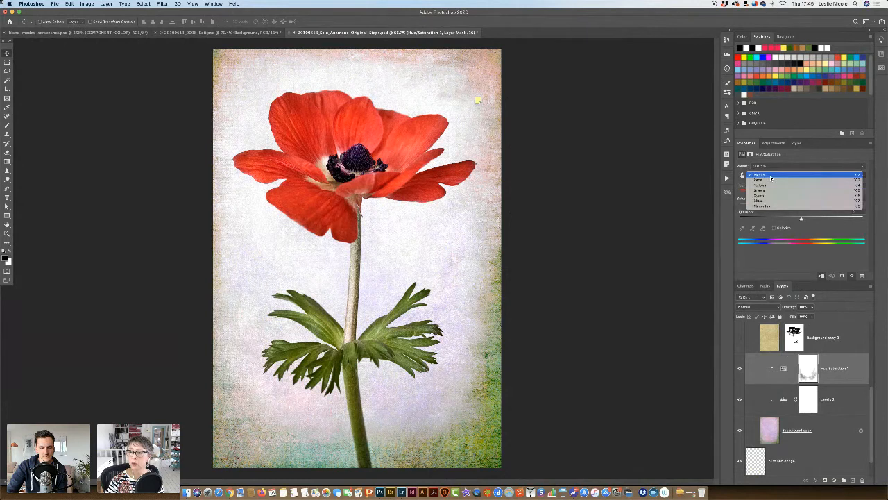
pyautogui.click(761, 200)
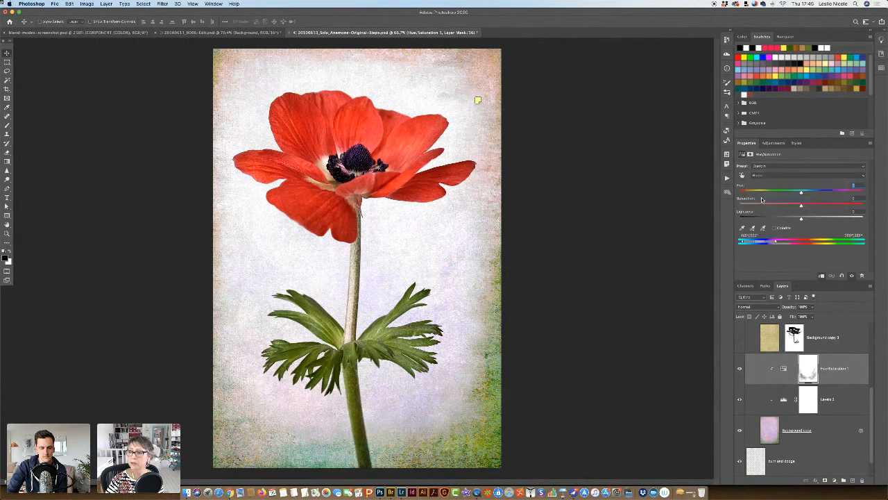
pyautogui.click(770, 175)
pyautogui.click(770, 175)
pyautogui.click(771, 174)
pyautogui.click(768, 175)
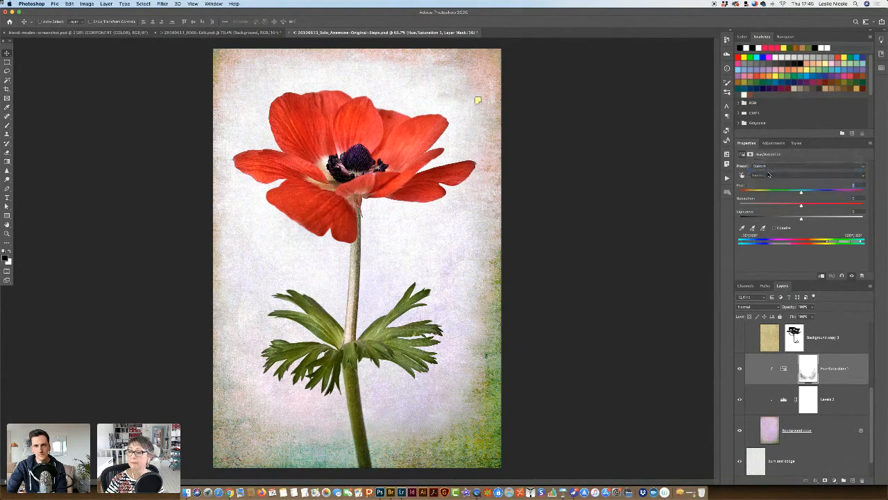
pyautogui.click(769, 175)
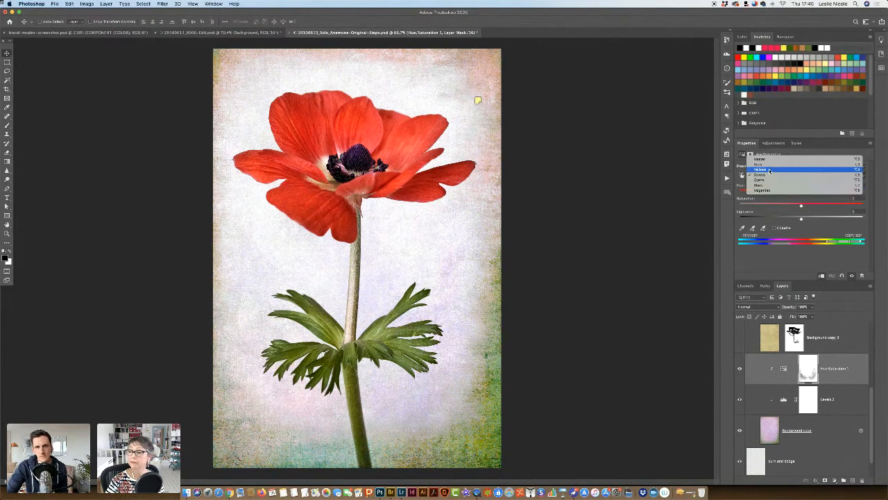
pyautogui.click(770, 173)
pyautogui.click(770, 175)
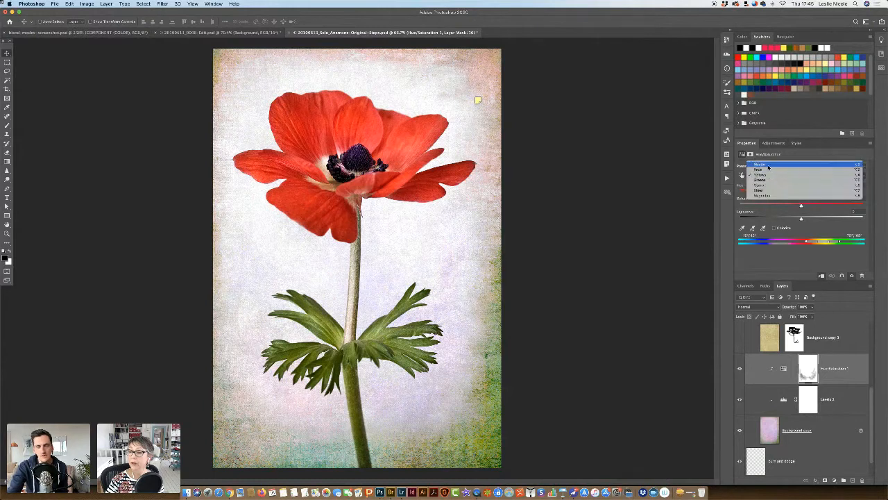
pyautogui.click(753, 167)
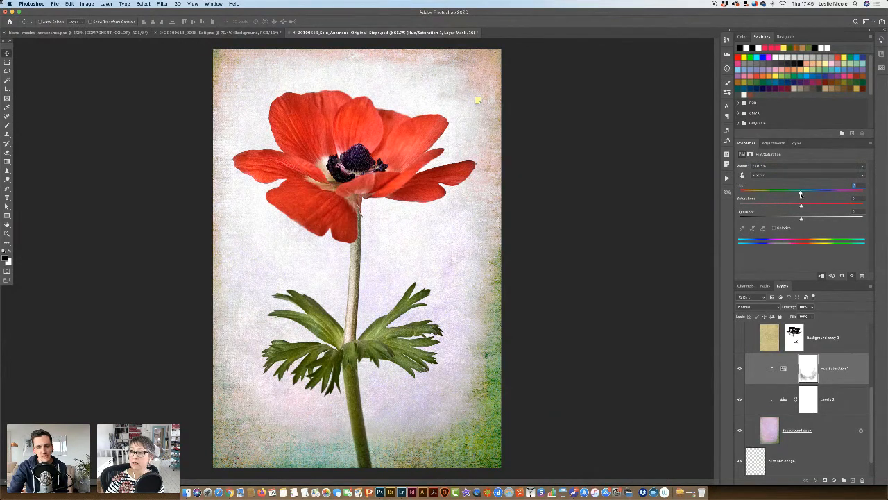
pyautogui.moveTo(797, 196); pyautogui.dragTo(795, 195)
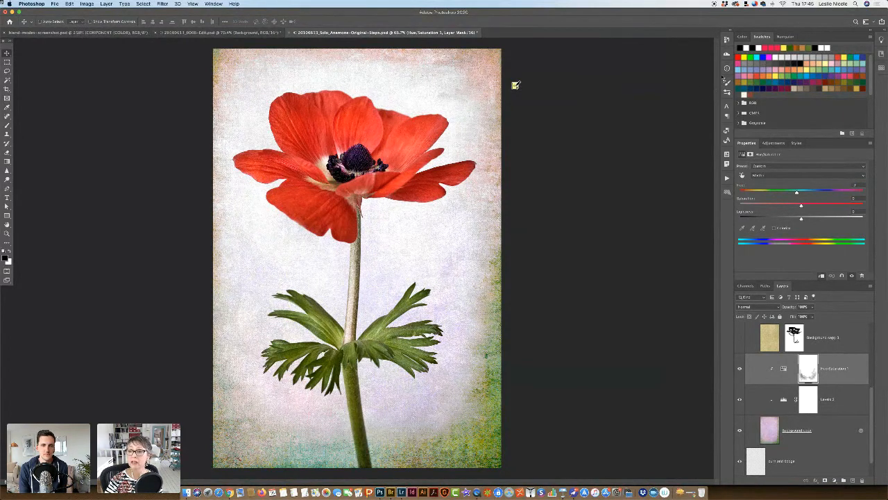
# - Open the note attached to the anemone document, highlight its text for reading, and close it again
pyautogui.click(726, 164)
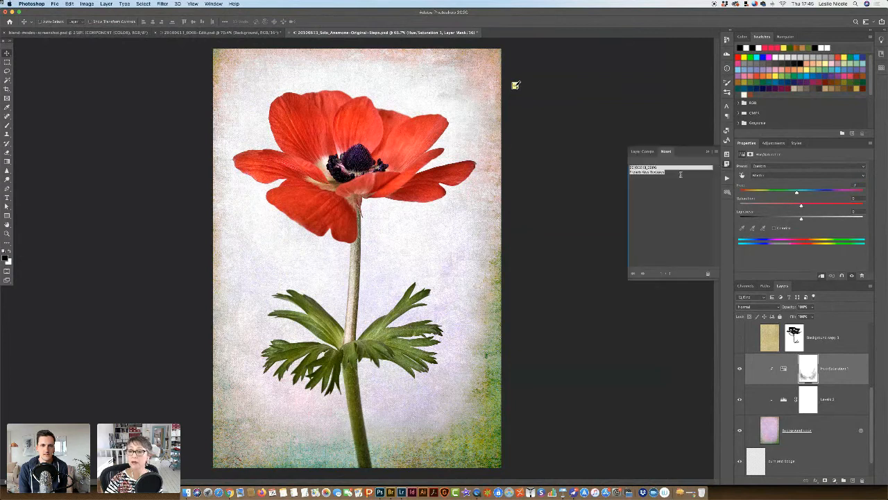
pyautogui.press('super+a')
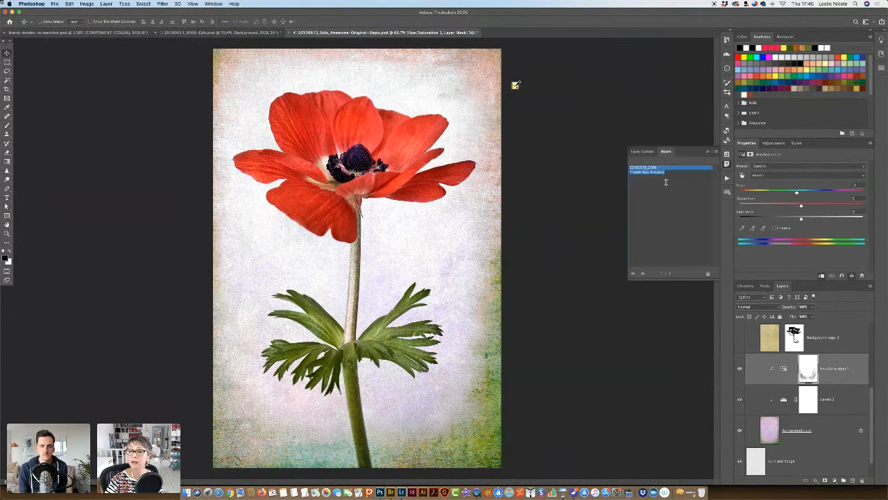
pyautogui.click(707, 153)
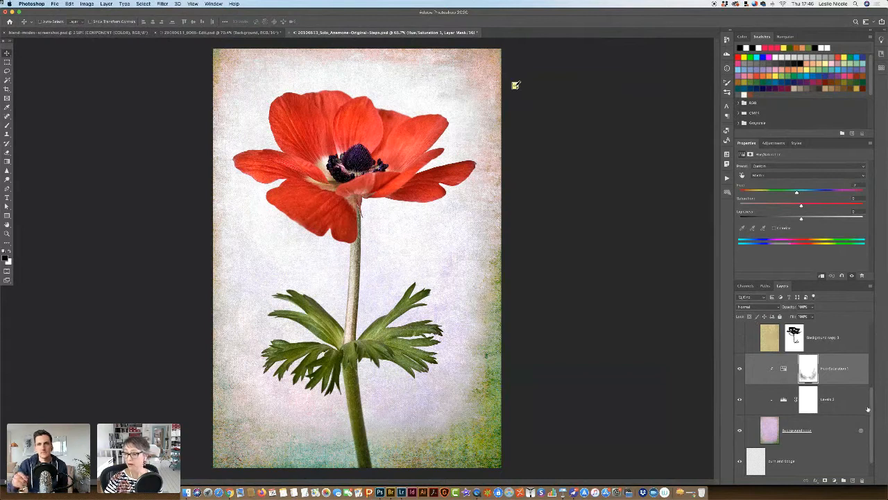
# - Look at the Topaz Detail, burn and dodge and Background copy layers in turn, and open the Background copy name without changing it
pyautogui.moveTo(873, 408); pyautogui.dragTo(870, 428)
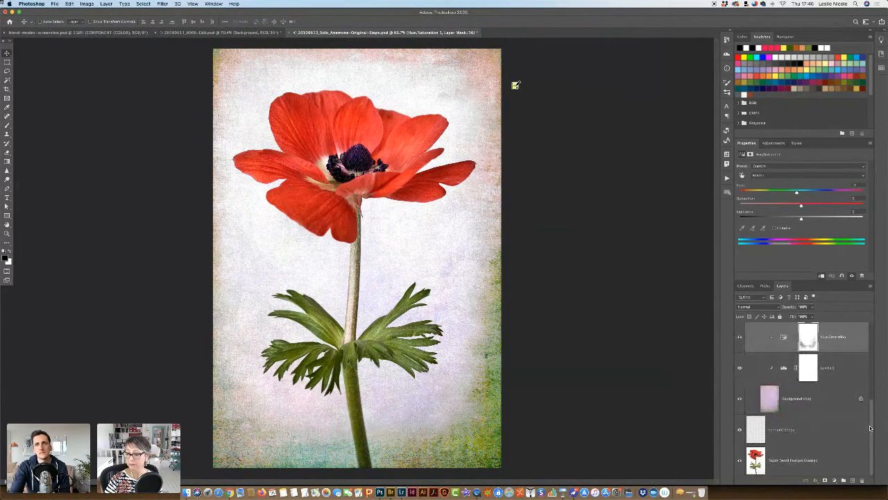
pyautogui.click(791, 471)
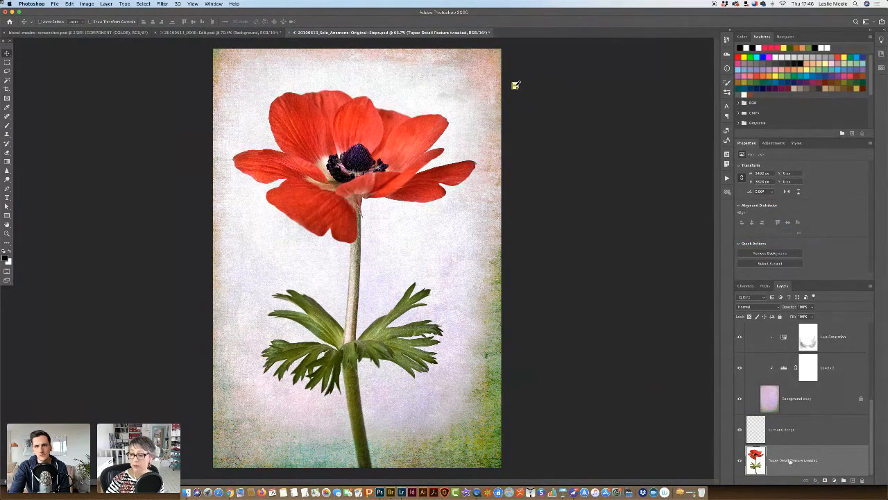
pyautogui.click(799, 427)
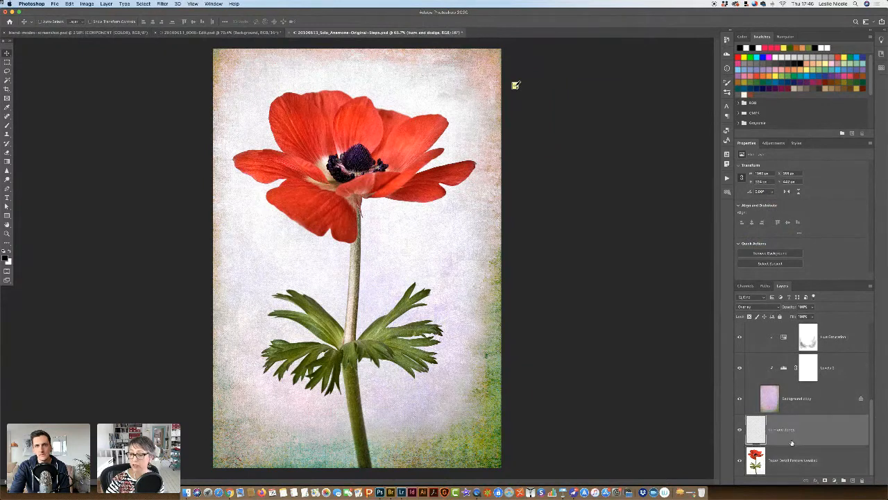
pyautogui.click(801, 401)
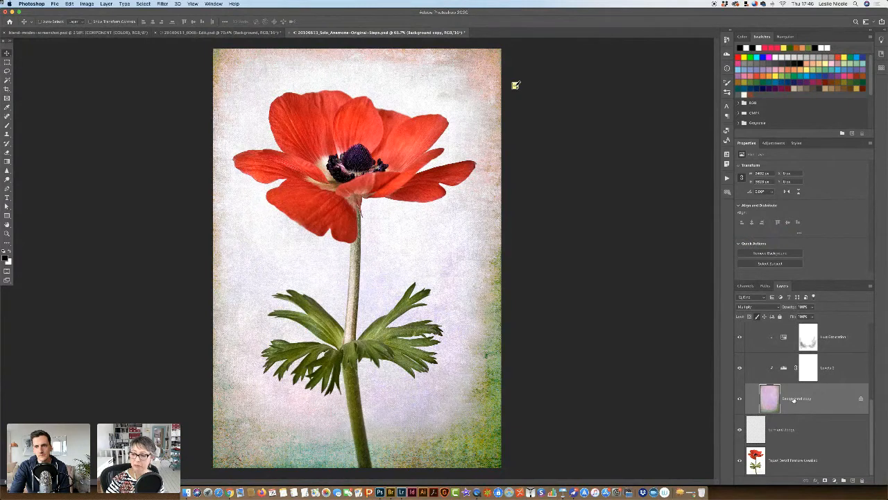
pyautogui.doubleClick(795, 399)
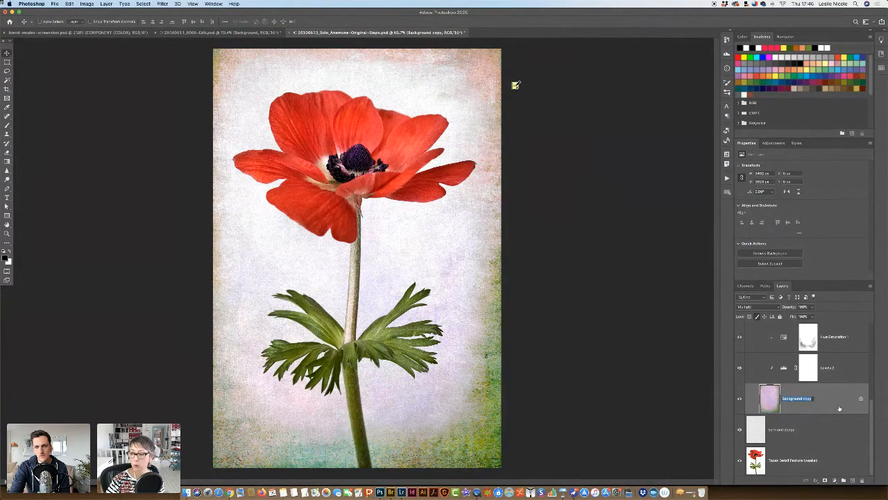
pyautogui.press('Return')
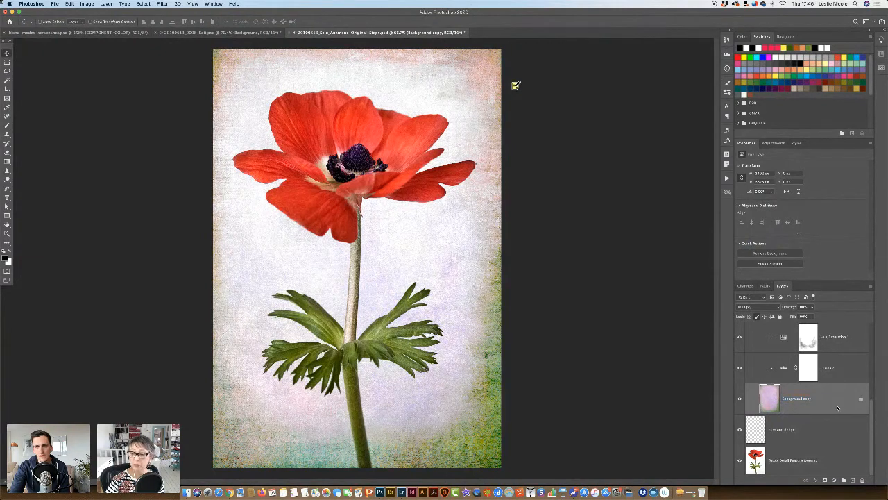
pyautogui.click(53, 6)
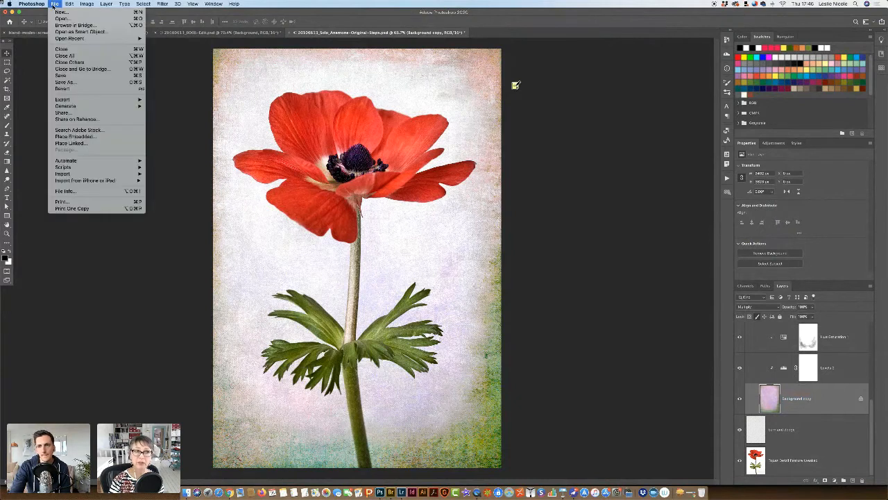
pyautogui.click(53, 7)
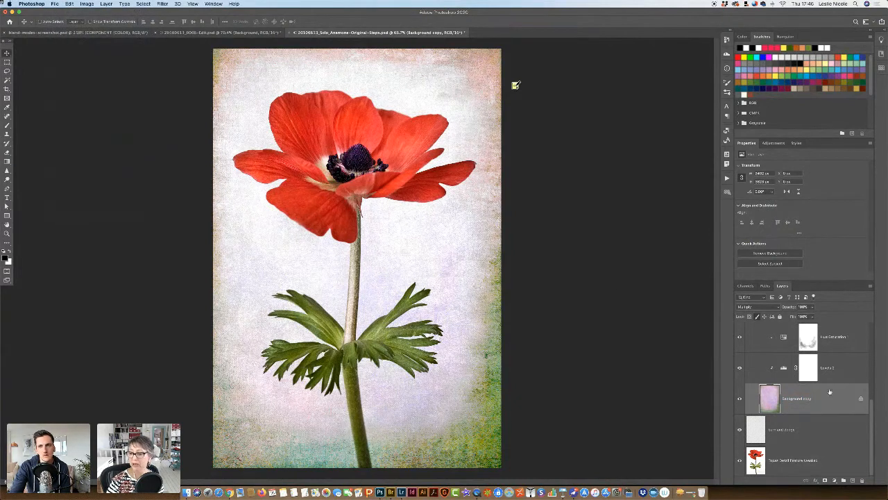
pyautogui.moveTo(870, 403); pyautogui.dragTo(878, 336)
pyautogui.scroll(-4, 861, 435)
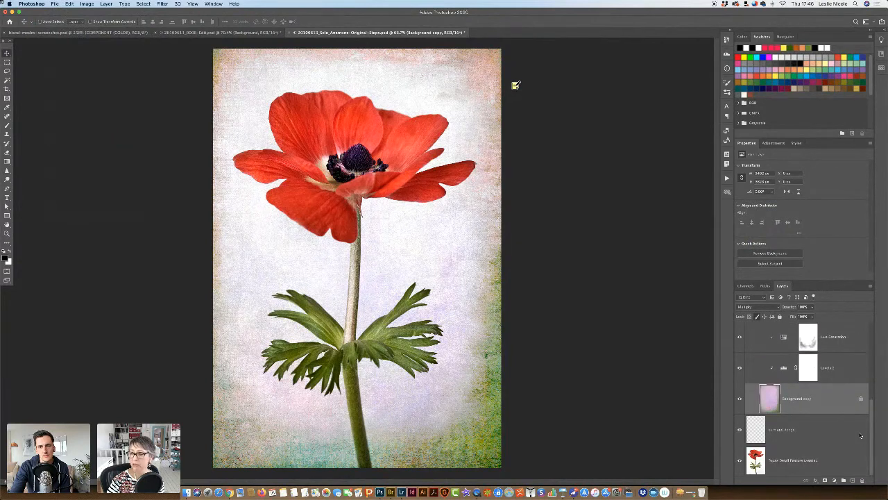
pyautogui.moveTo(870, 404); pyautogui.dragTo(874, 381)
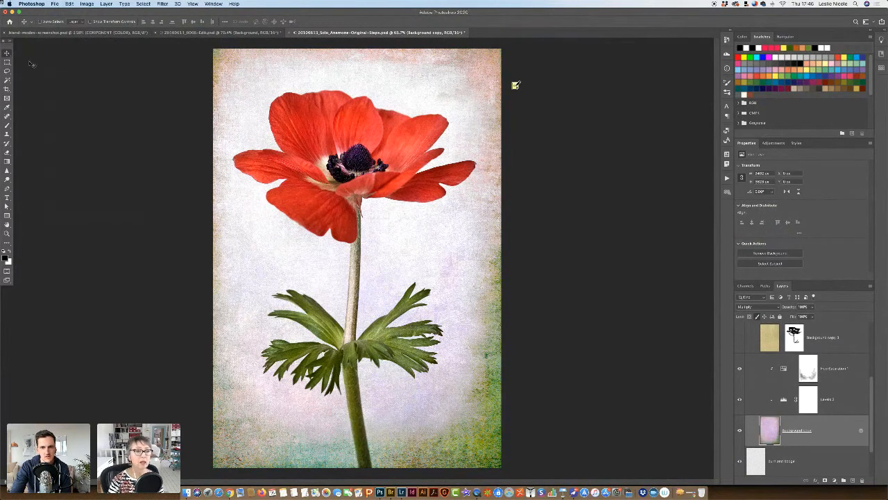
# - Add a note to the image reading "Having a great time in the hangout", and move it outside the picture below the existing note
pyautogui.click(7, 108)
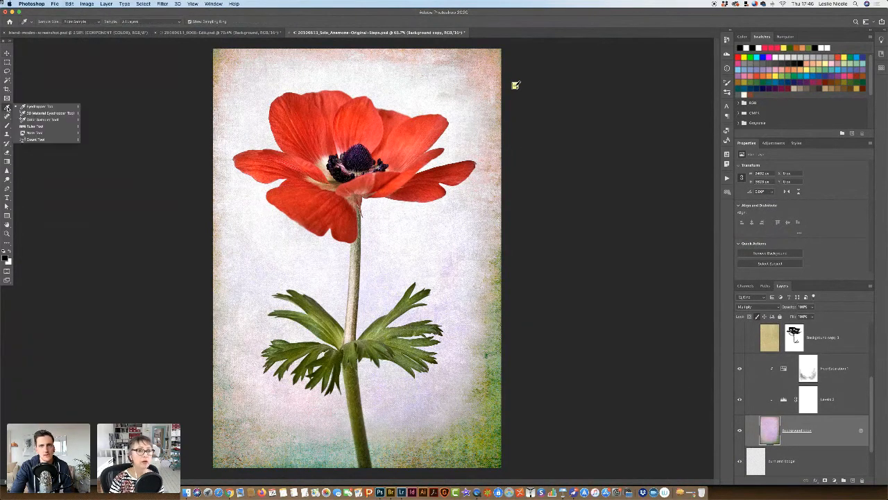
pyautogui.click(34, 133)
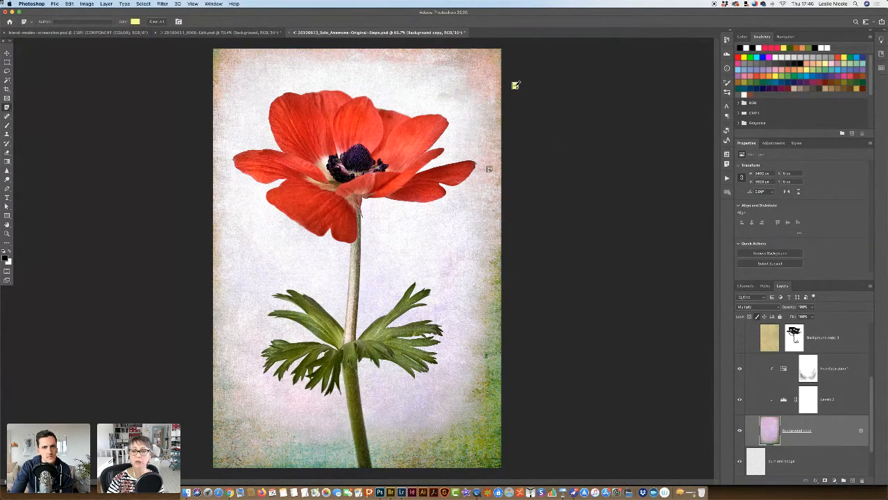
pyautogui.click(515, 85)
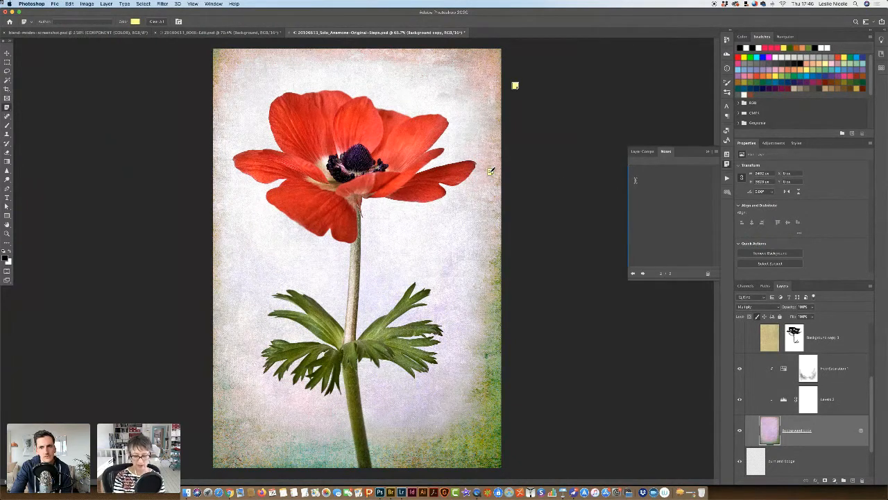
pyautogui.write('Ha')
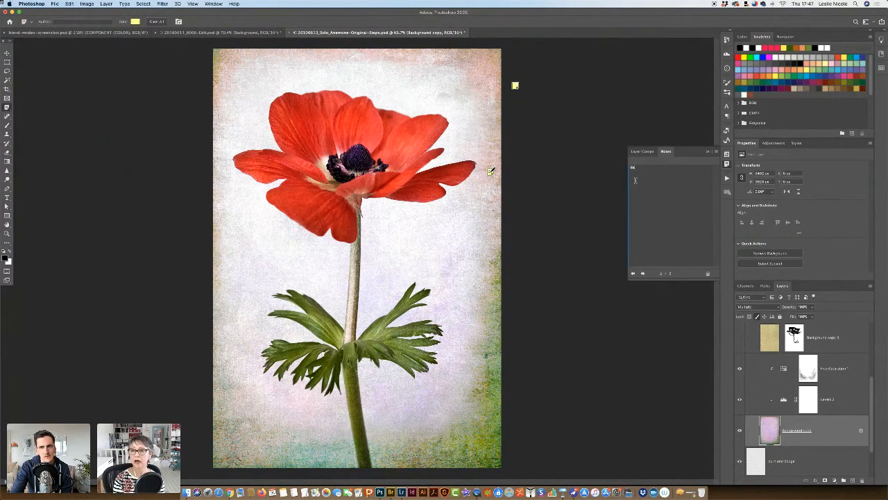
pyautogui.write('vin')
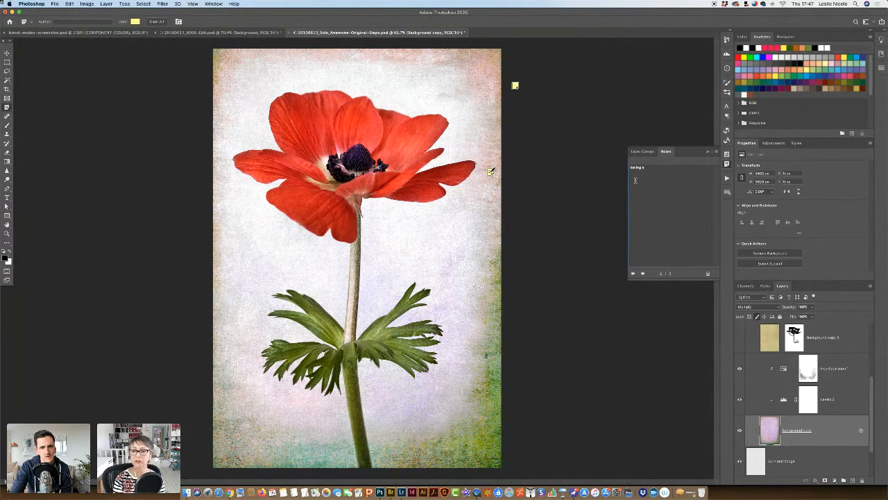
pyautogui.write('g a great tim')
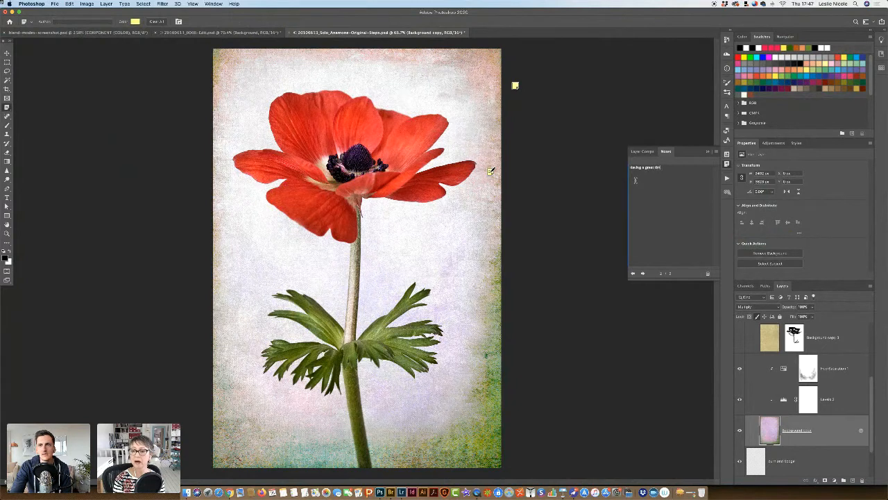
pyautogui.write('e in Hong Kong')
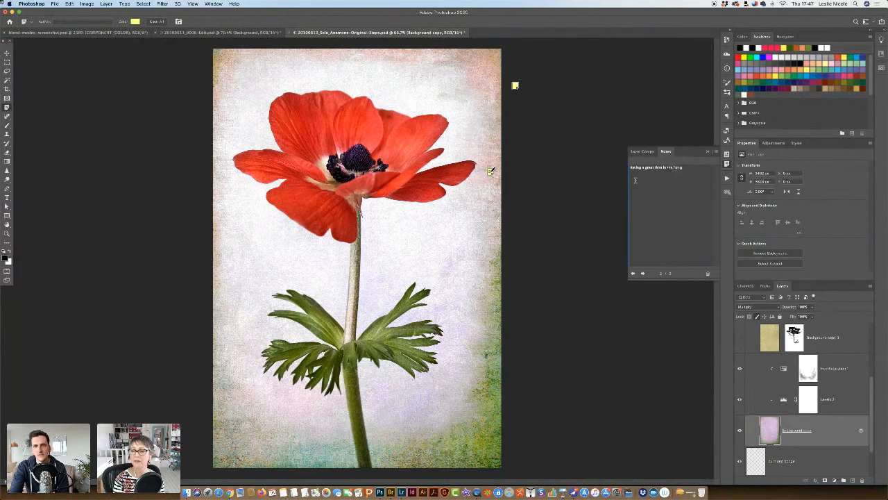
pyautogui.write('out')
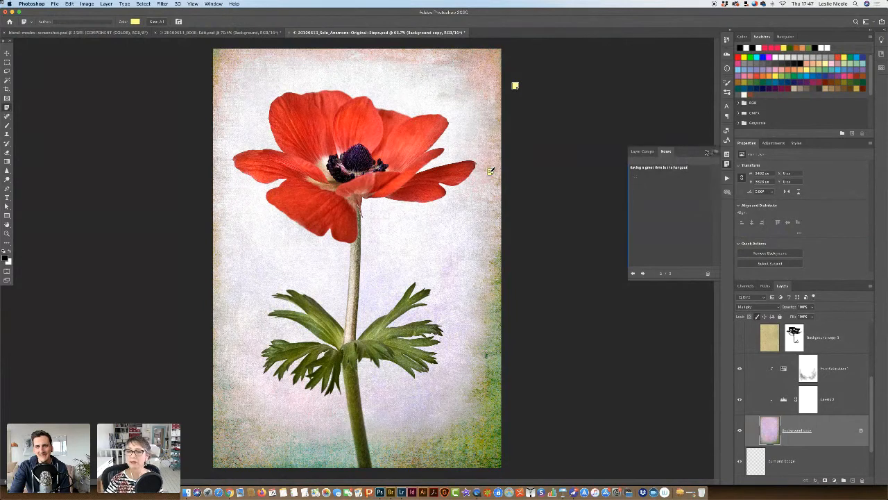
pyautogui.click(707, 151)
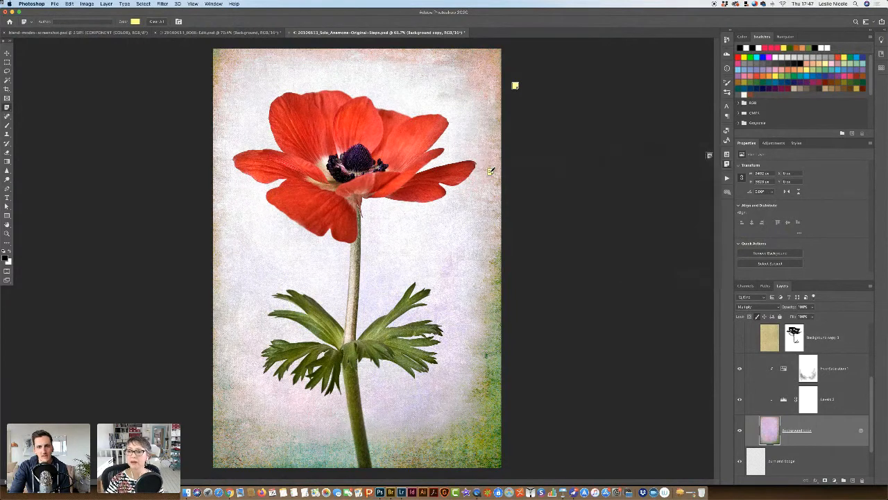
pyautogui.click(7, 53)
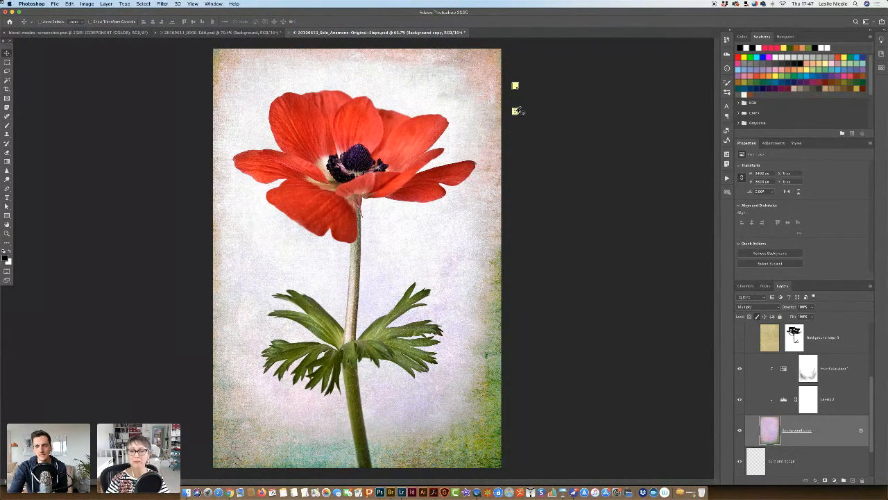
pyautogui.moveTo(400, 132); pyautogui.dragTo(548, 127)
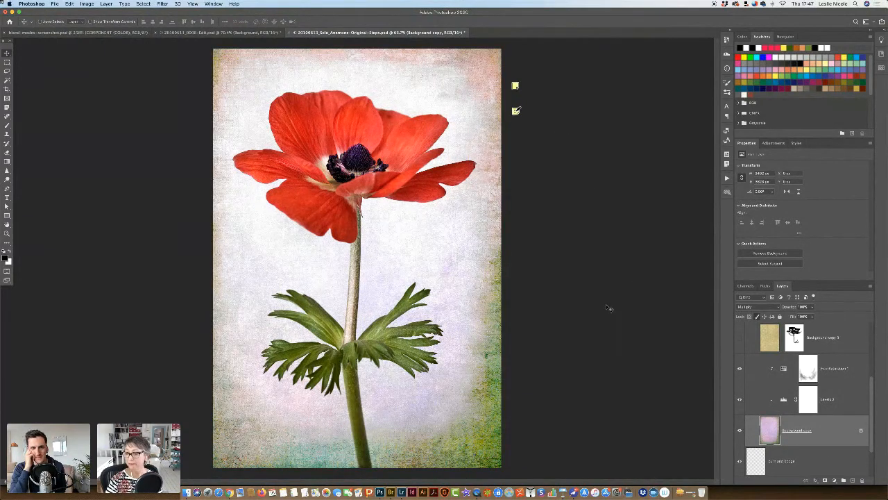
# - Select the Hue/Saturation 1 adjustment and inspect its layer mask properties
pyautogui.click(776, 380)
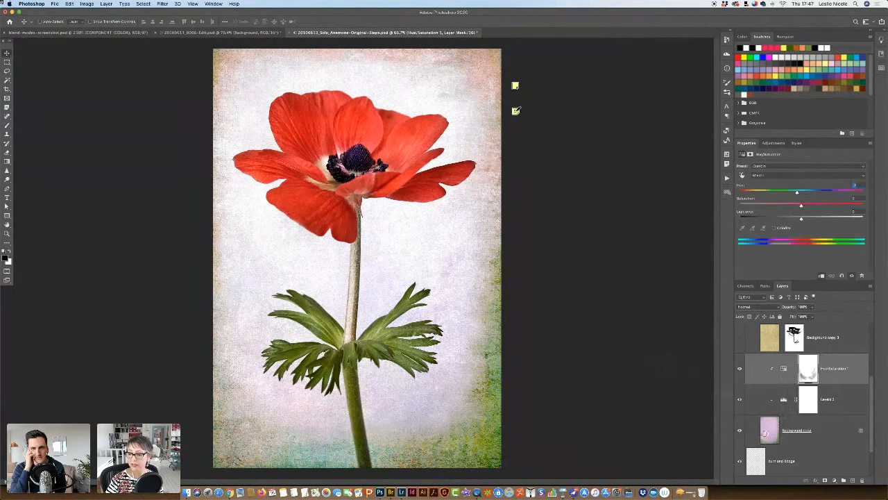
pyautogui.click(807, 378)
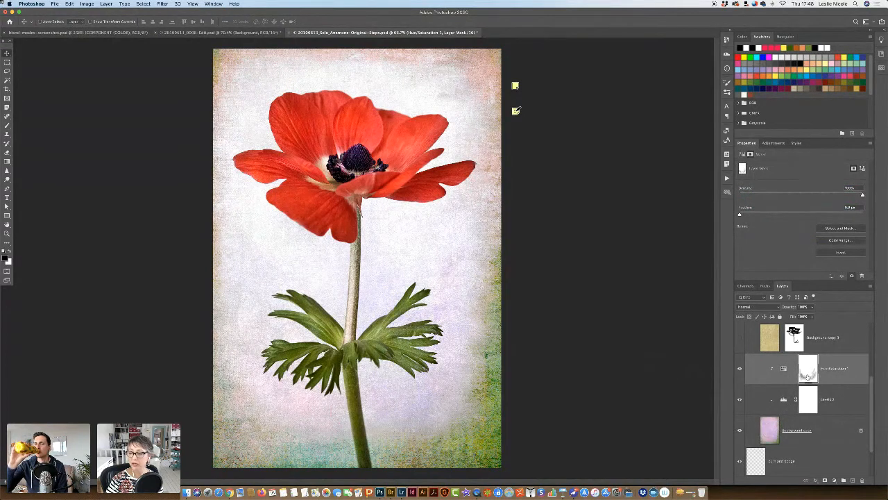
# - Compare the image before and after the last Hue/Saturation 1 mask edit, and view that layer mask on its own
pyautogui.press('super+z')
pyautogui.press('x')
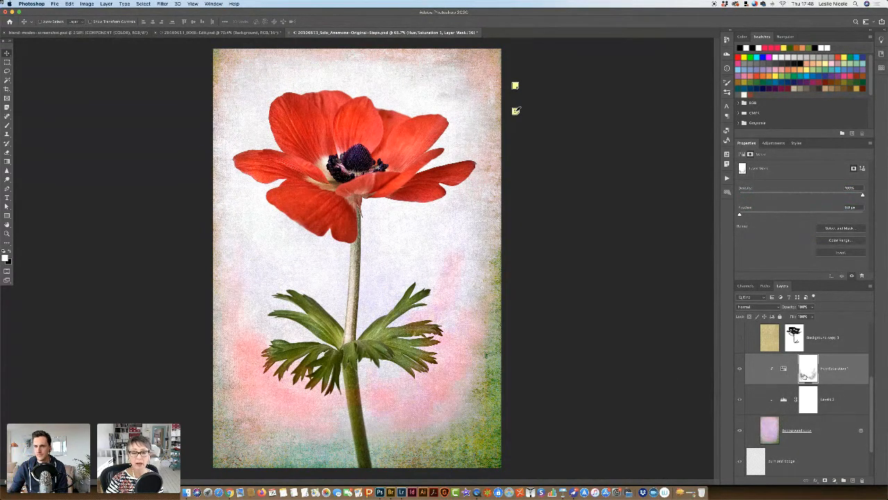
pyautogui.press('super+shift+z')
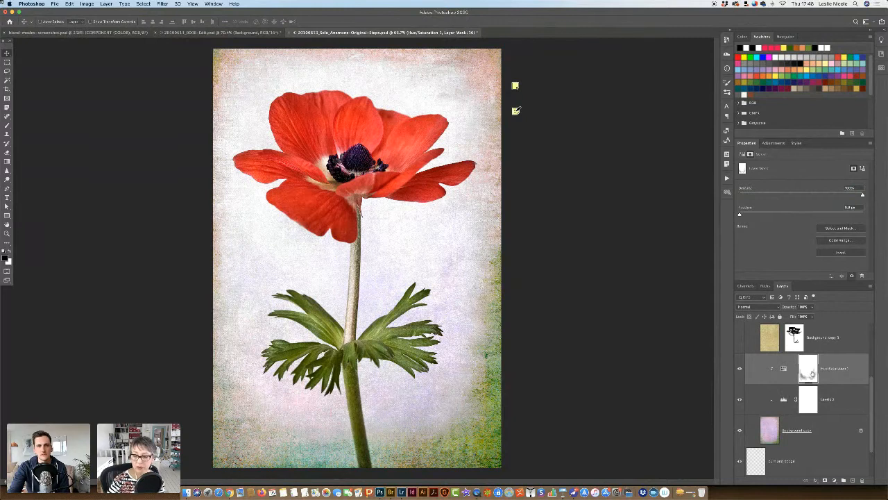
pyautogui.keyDown('alt'); pyautogui.click(808, 374); pyautogui.keyUp('alt')
pyautogui.keyDown('alt'); pyautogui.click(808, 375); pyautogui.keyUp('alt')
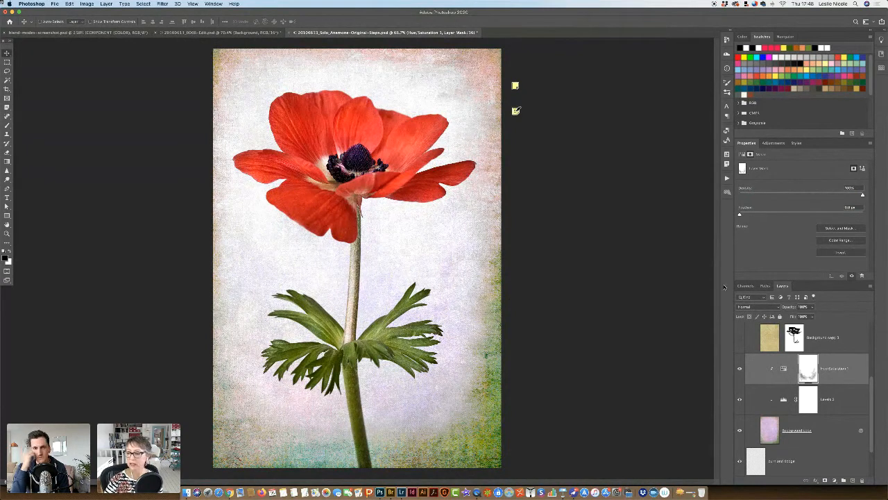
# - Make the Background copy 3 texture layer visible above Hue/Saturation 1 and select it
pyautogui.moveTo(870, 382); pyautogui.dragTo(879, 368)
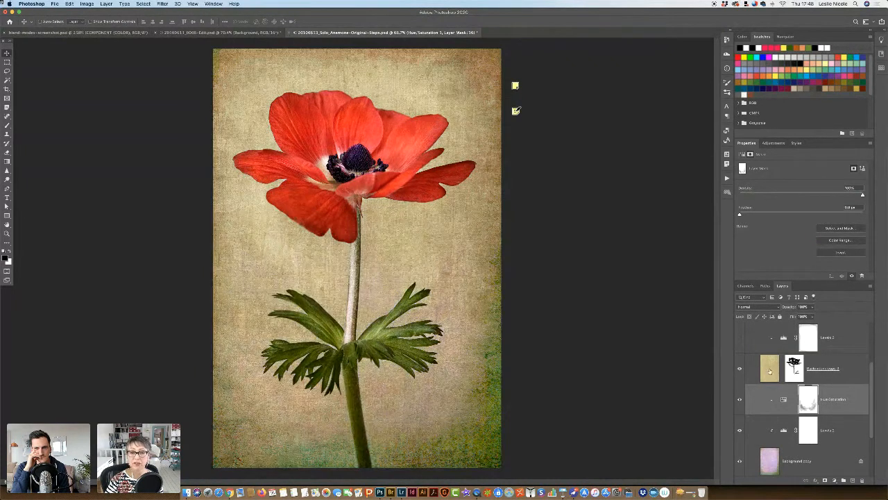
pyautogui.click(770, 373)
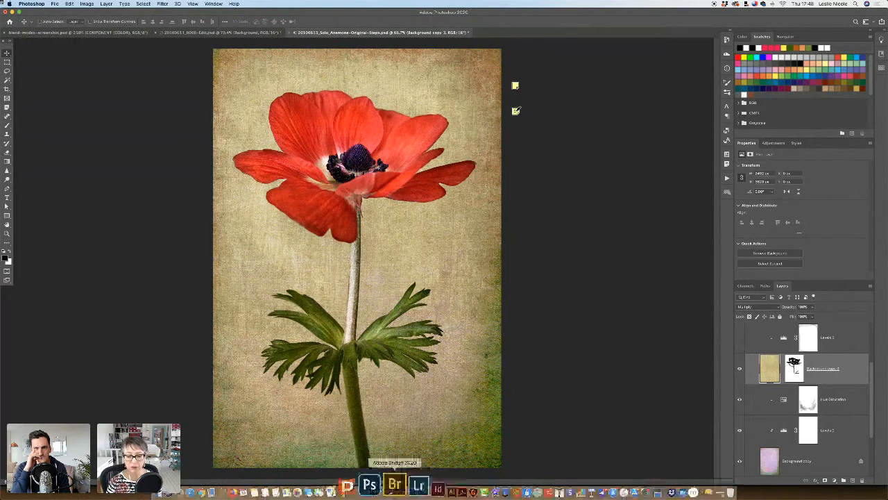
# - Switch to Bridge and find the Tuffeau-2 texture in the FrenchKiss_LesTextures_1_2of2 folder, and preview it
pyautogui.click(391, 484)
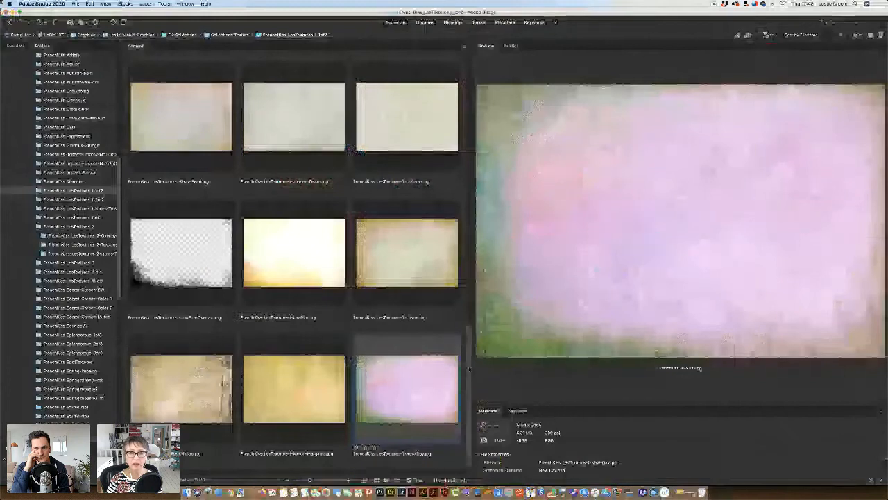
pyautogui.moveTo(469, 370); pyautogui.dragTo(456, 91)
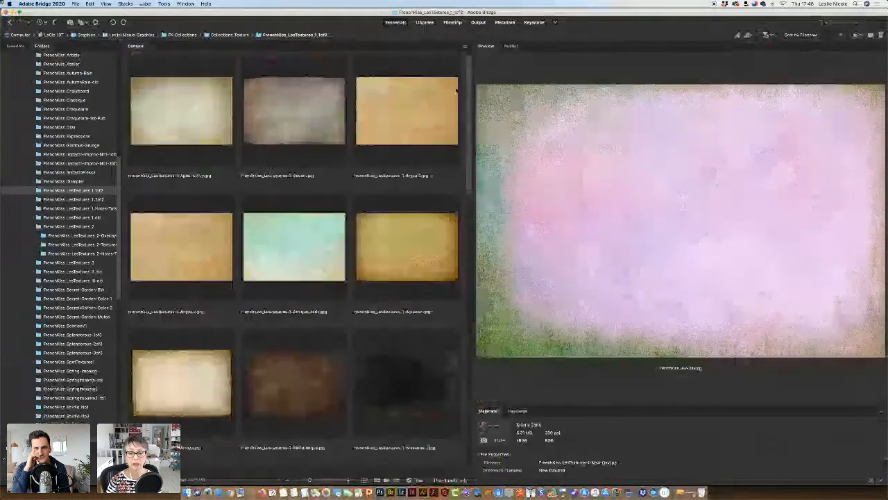
pyautogui.scroll(-10, 437, 402)
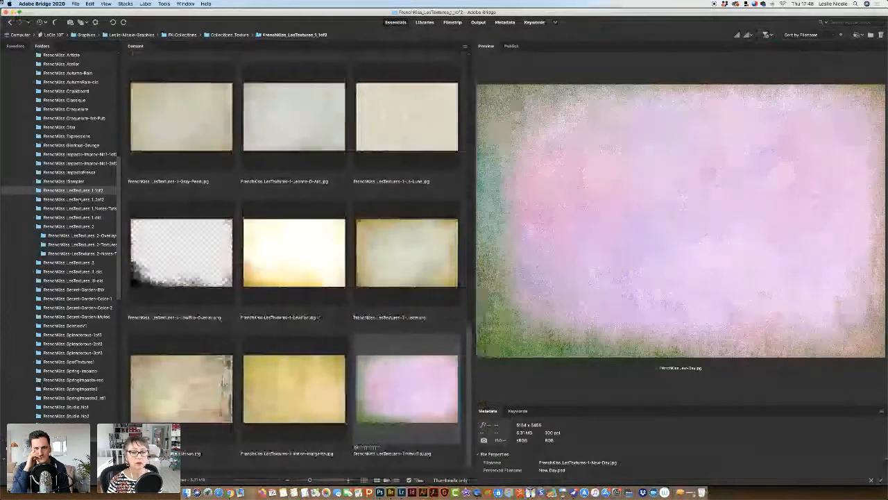
pyautogui.click(81, 200)
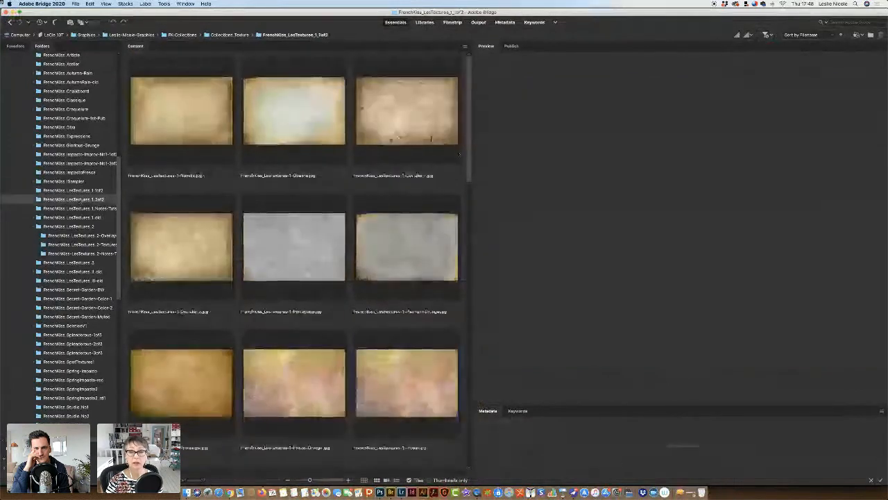
pyautogui.scroll(-3, 461, 208)
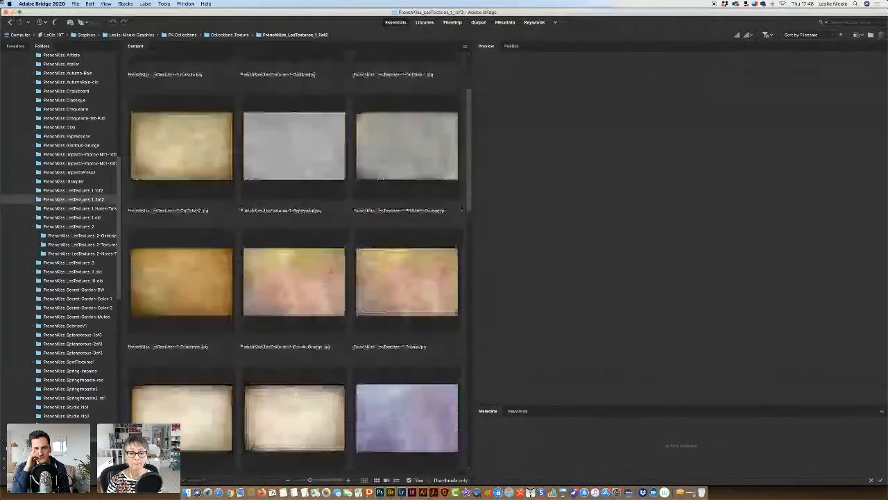
pyautogui.scroll(-5, 462, 208)
pyautogui.scroll(-5, 425, 340)
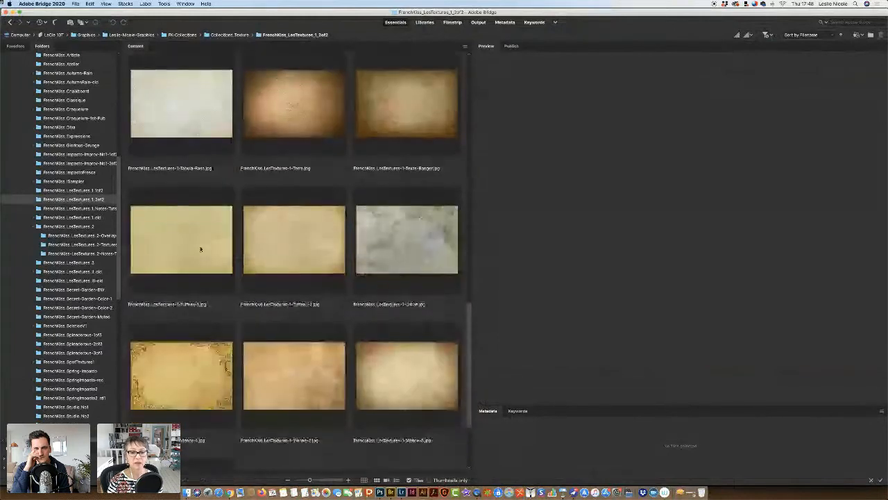
pyautogui.click(278, 250)
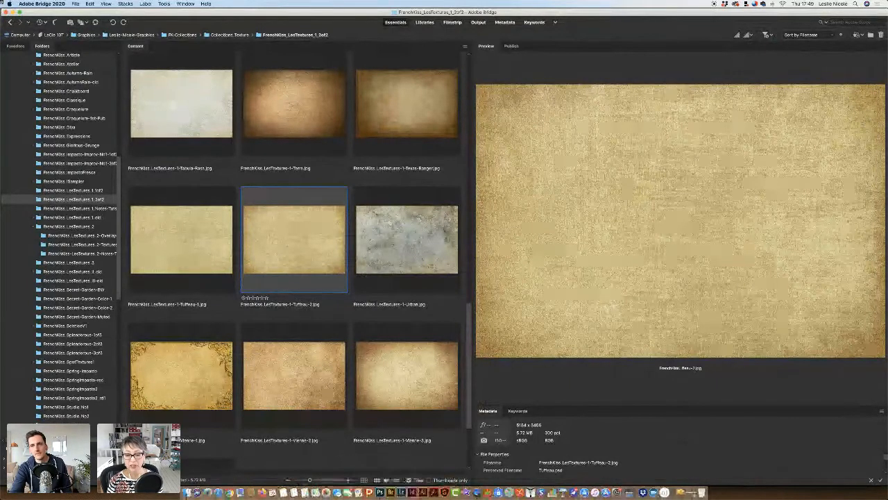
# - Return to Photoshop and check the blend mode of the Background copy 3 texture layer, keeping it at Multiply
pyautogui.click(372, 484)
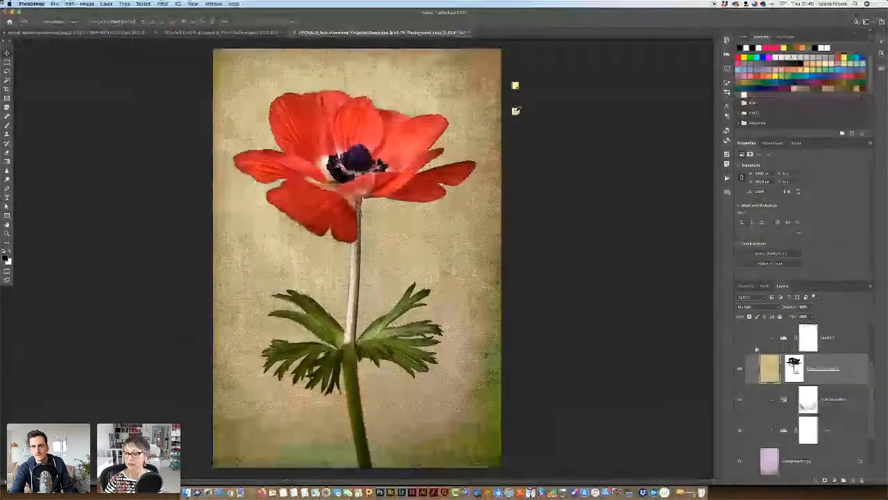
pyautogui.click(750, 308)
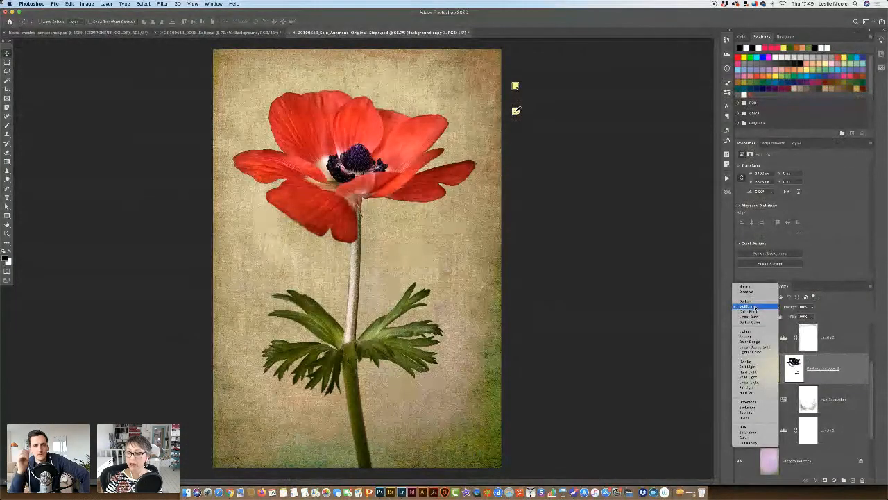
pyautogui.click(757, 306)
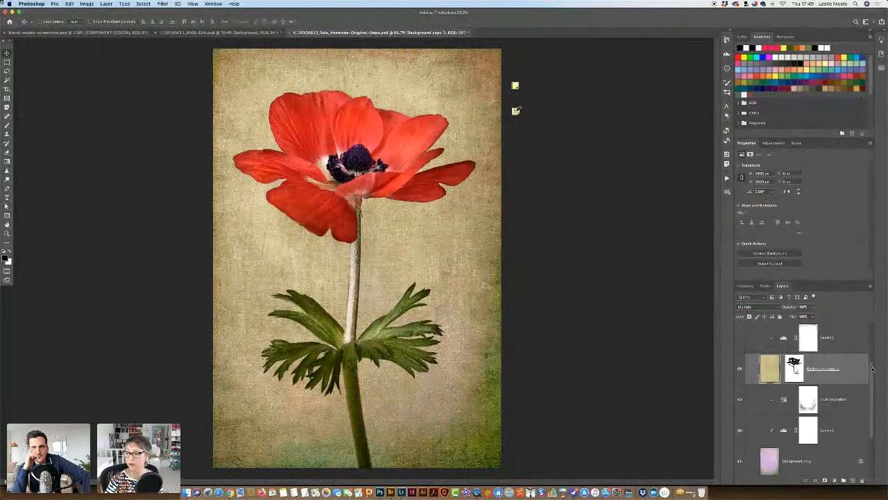
pyautogui.scroll(5, 872, 366)
pyautogui.scroll(-3, 874, 359)
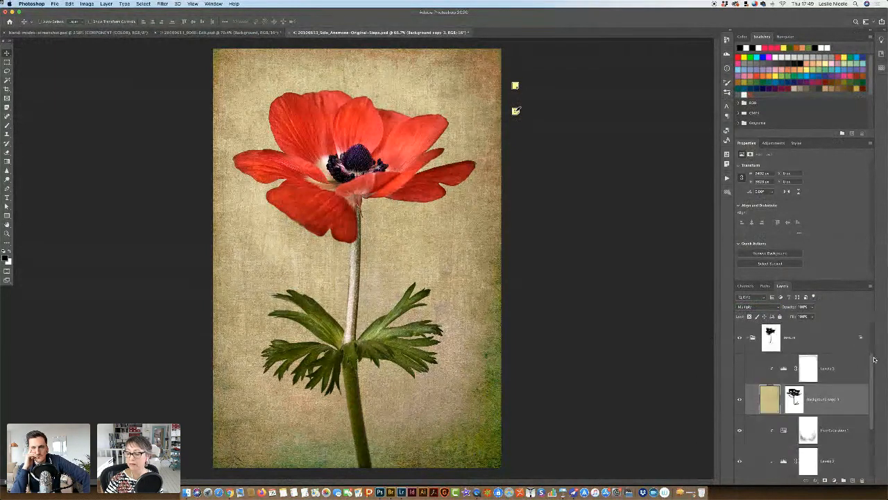
pyautogui.scroll(-2, 873, 364)
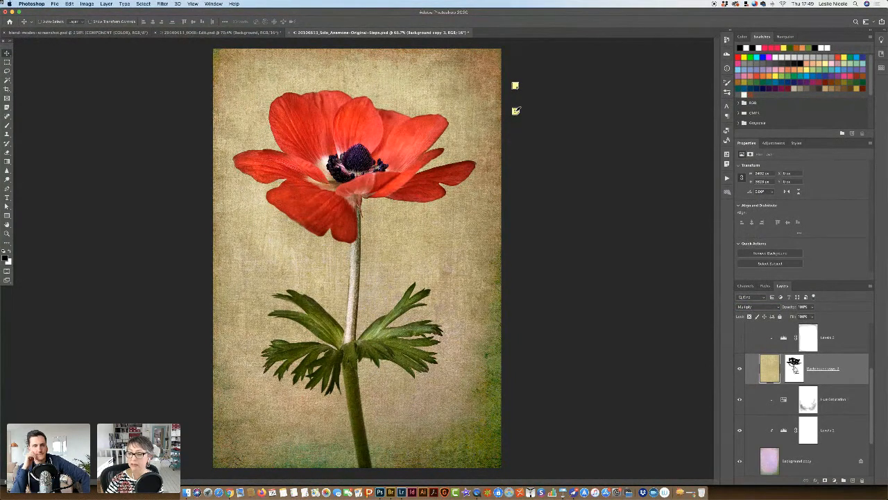
# - Switch the Background copy 3 layer mask off and on again to compare, and view the mask on its own
pyautogui.keyDown('shift'); pyautogui.click(794, 369); pyautogui.keyUp('shift')
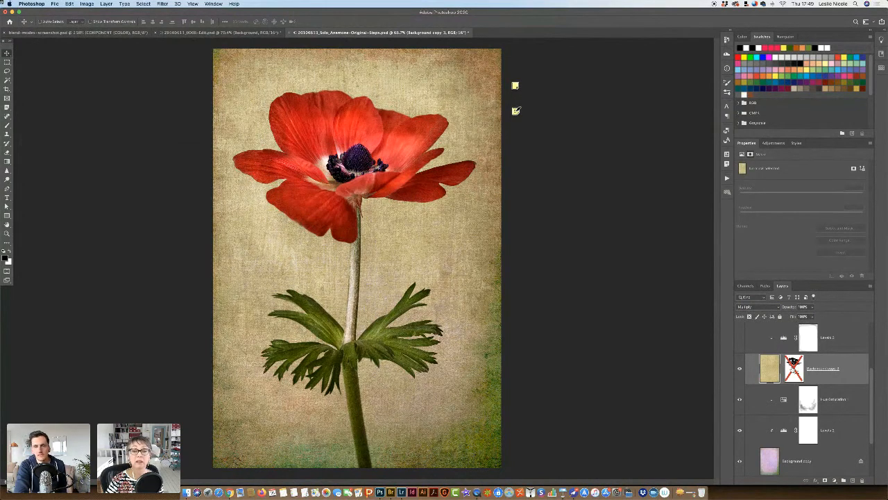
pyautogui.keyDown('shift'); pyautogui.click(794, 368); pyautogui.keyUp('shift')
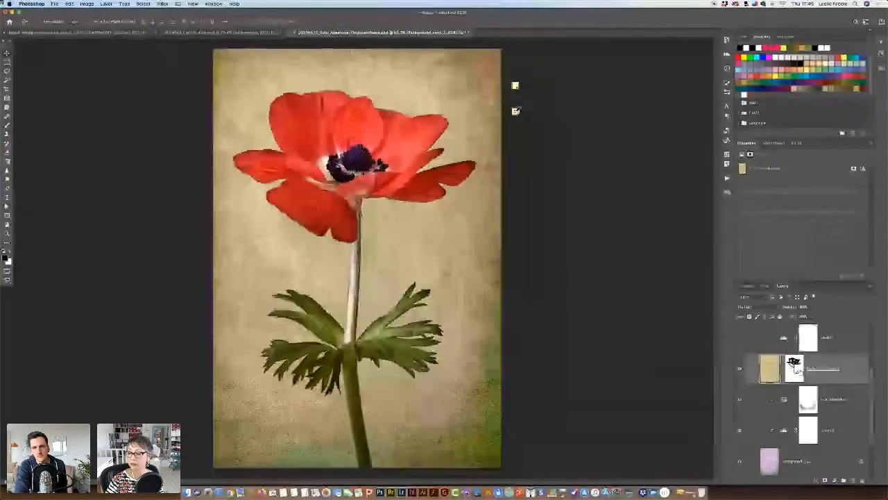
pyautogui.keyDown('alt'); pyautogui.click(795, 371); pyautogui.keyUp('alt')
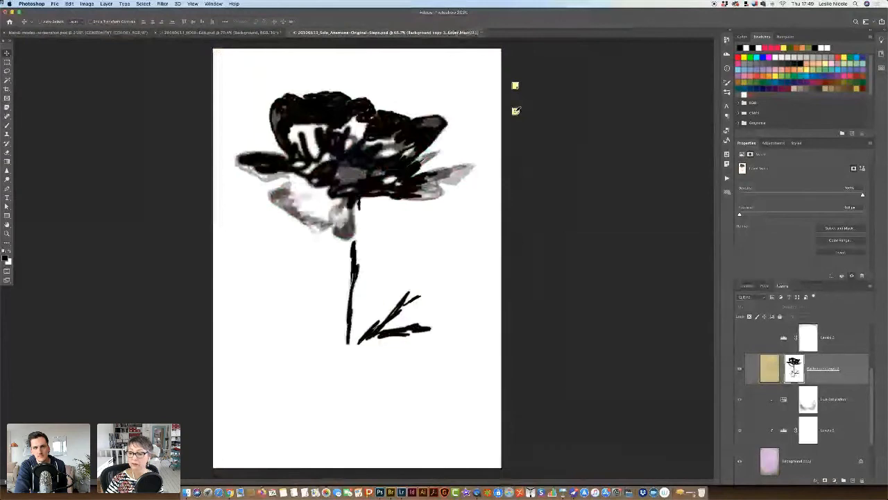
pyautogui.keyDown('alt'); pyautogui.click(795, 370); pyautogui.keyUp('alt')
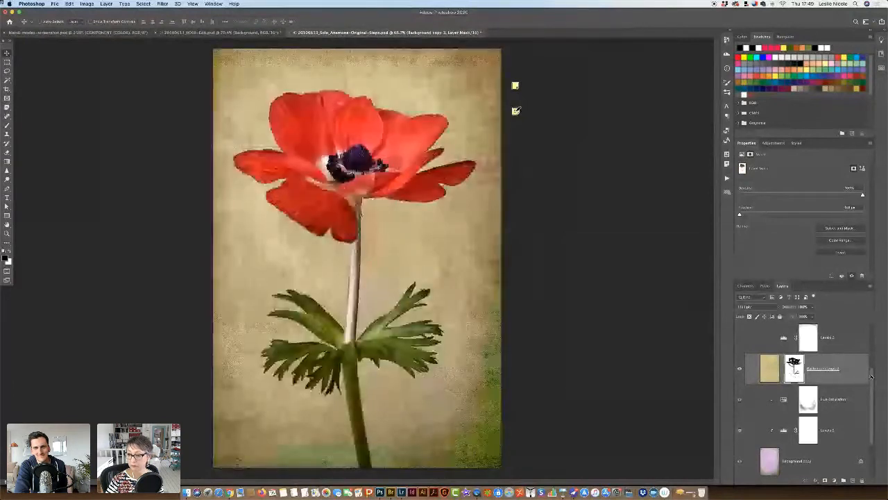
# - Turn on and select the Levels 3 adjustment clipped to Background copy 3, and view its layer mask on its own
pyautogui.scroll(2, 742, 405)
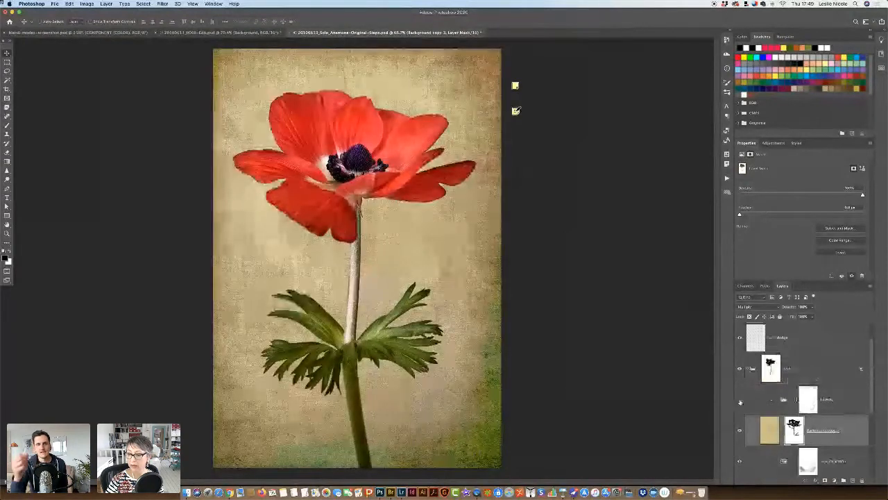
pyautogui.click(766, 403)
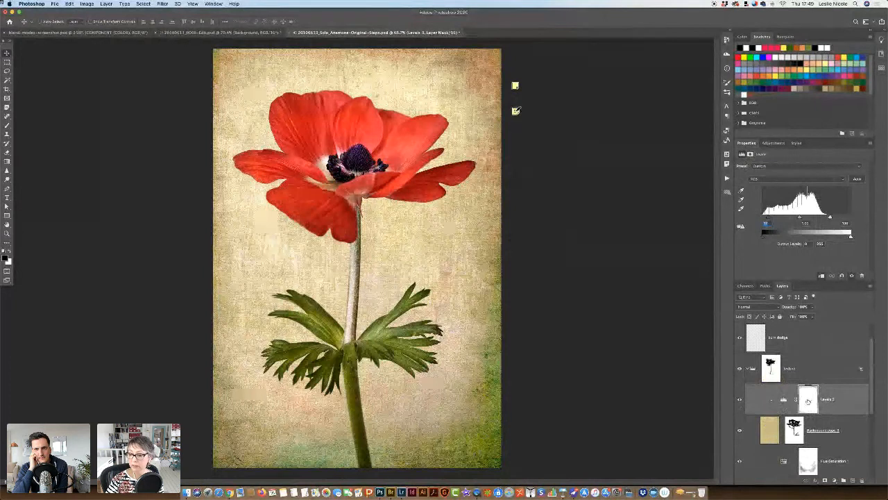
pyautogui.keyDown('alt'); pyautogui.click(806, 401); pyautogui.keyUp('alt')
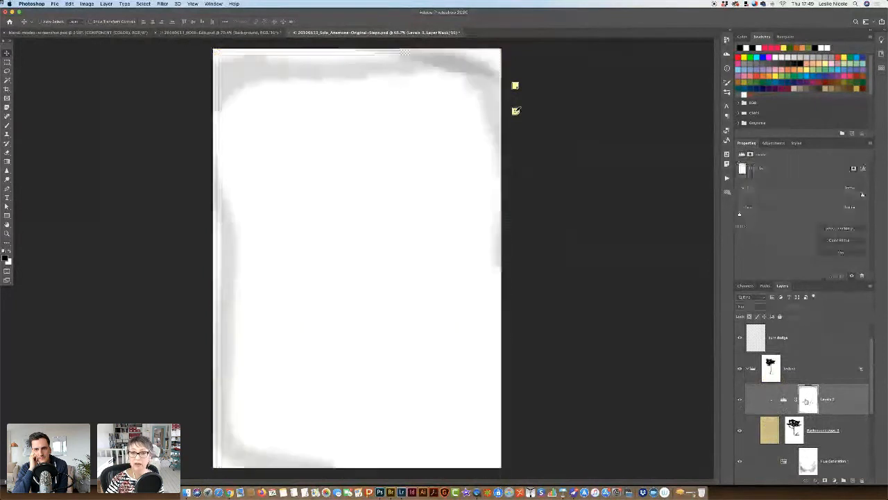
pyautogui.keyDown('alt'); pyautogui.click(806, 401); pyautogui.keyUp('alt')
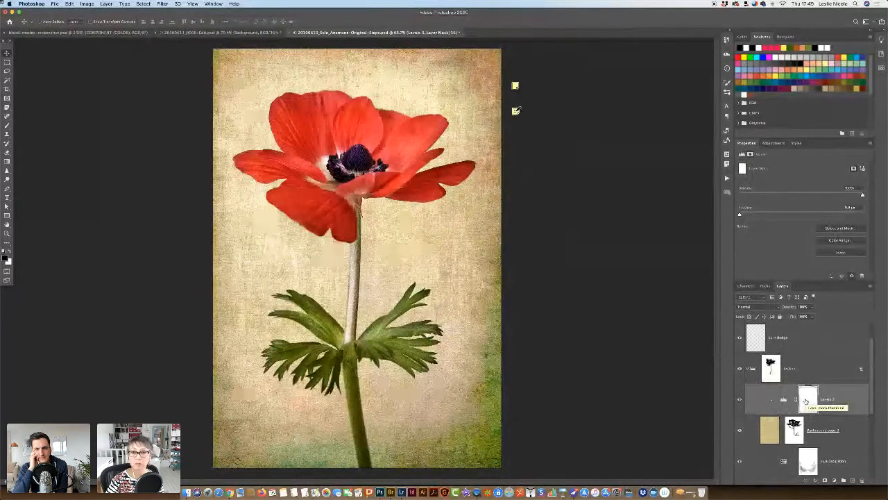
pyautogui.keyDown('alt'); pyautogui.click(806, 401); pyautogui.keyUp('alt')
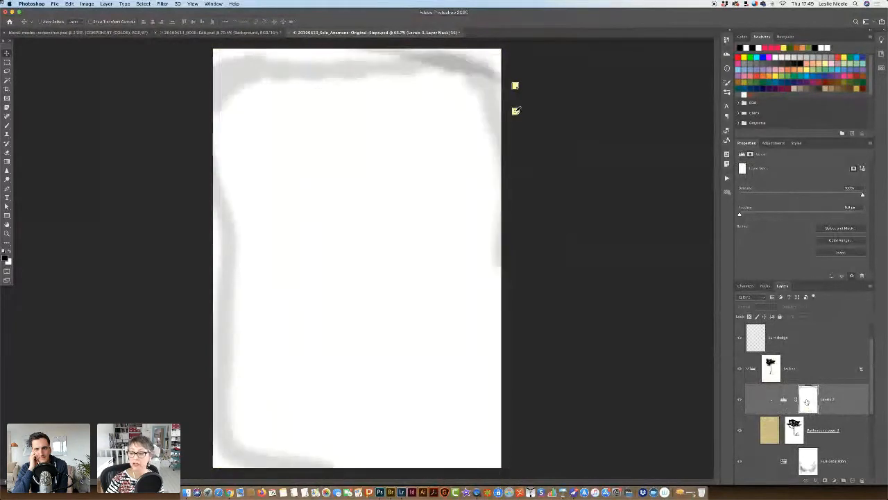
pyautogui.keyDown('alt'); pyautogui.click(810, 400); pyautogui.keyUp('alt')
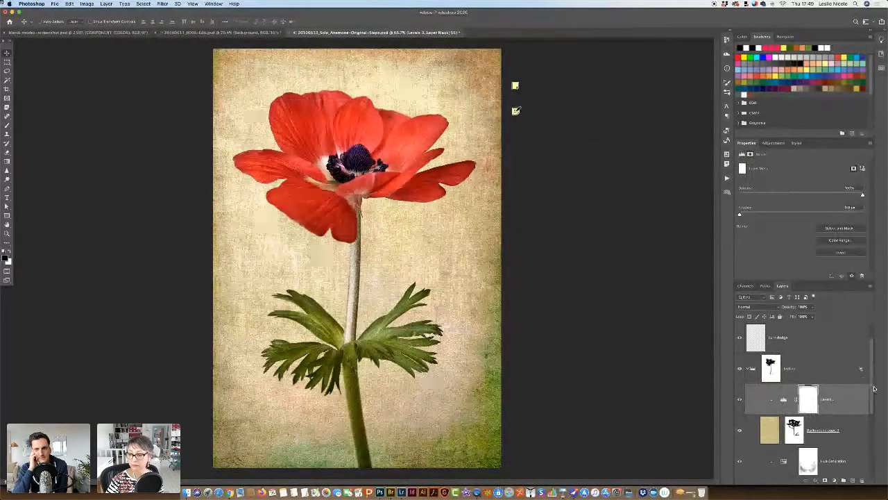
# - Review the order of the texture and adjustment layers in the stack, and collapse and reopen the texture group
pyautogui.scroll(-2, 866, 412)
pyautogui.scroll(-1, 866, 413)
pyautogui.scroll(2, 866, 412)
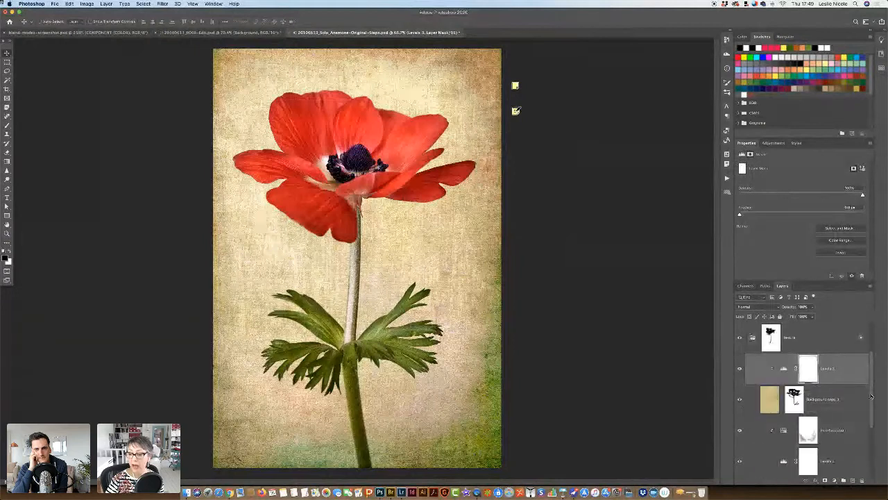
pyautogui.scroll(-1, 865, 413)
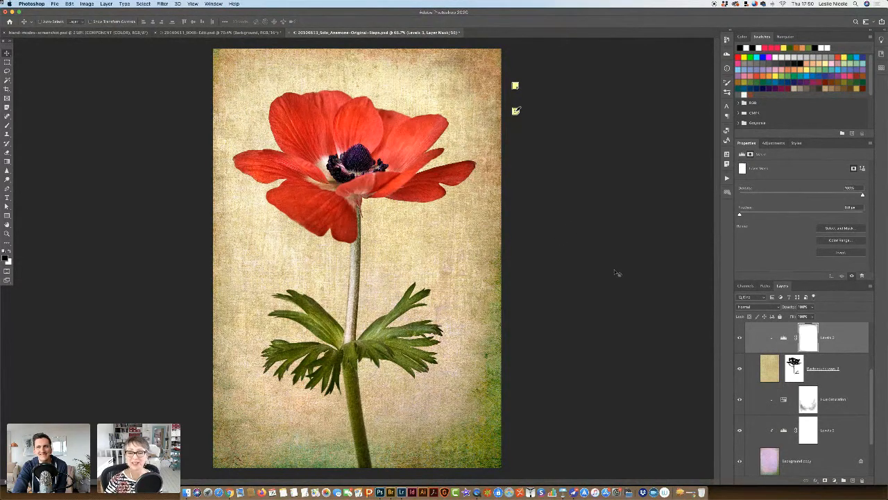
pyautogui.moveTo(872, 376)
pyautogui.mouseDown()
pyautogui.moveTo(874, 349)
pyautogui.moveTo(868, 370)
pyautogui.mouseUp()
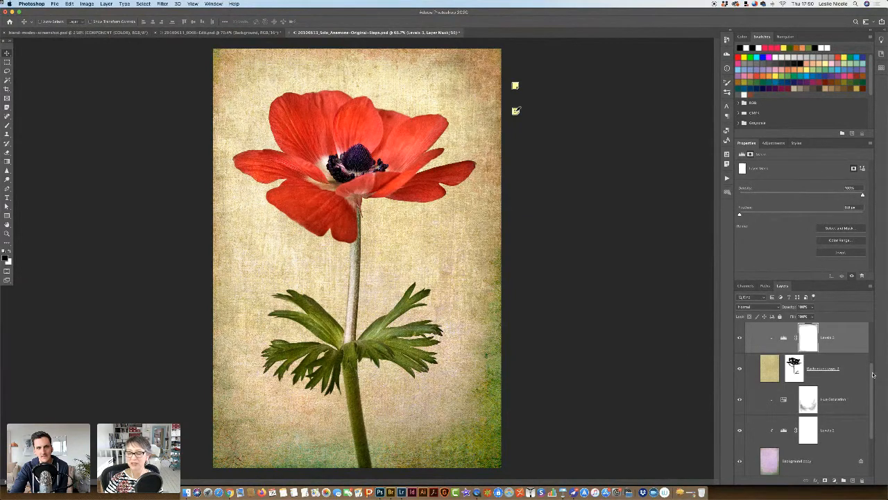
pyautogui.moveTo(872, 373)
pyautogui.mouseDown()
pyautogui.moveTo(884, 331)
pyautogui.moveTo(878, 324)
pyautogui.mouseUp()
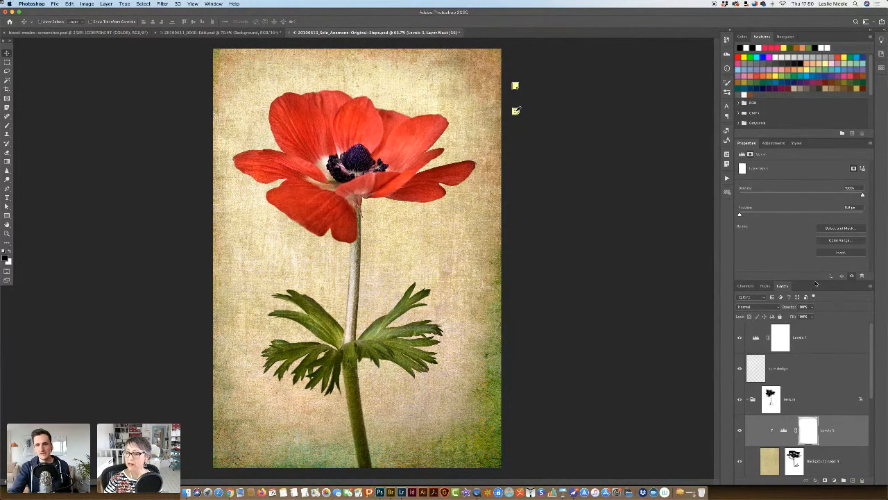
pyautogui.moveTo(872, 340); pyautogui.dragTo(858, 389)
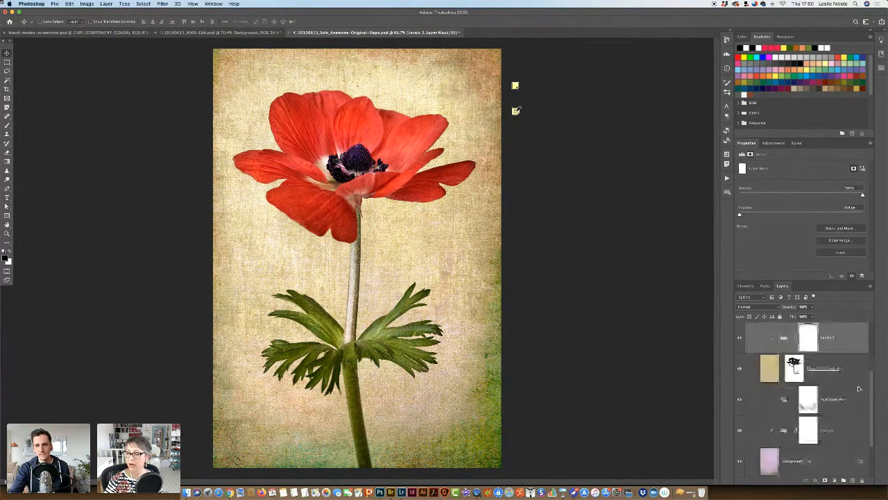
pyautogui.scroll(2, 858, 388)
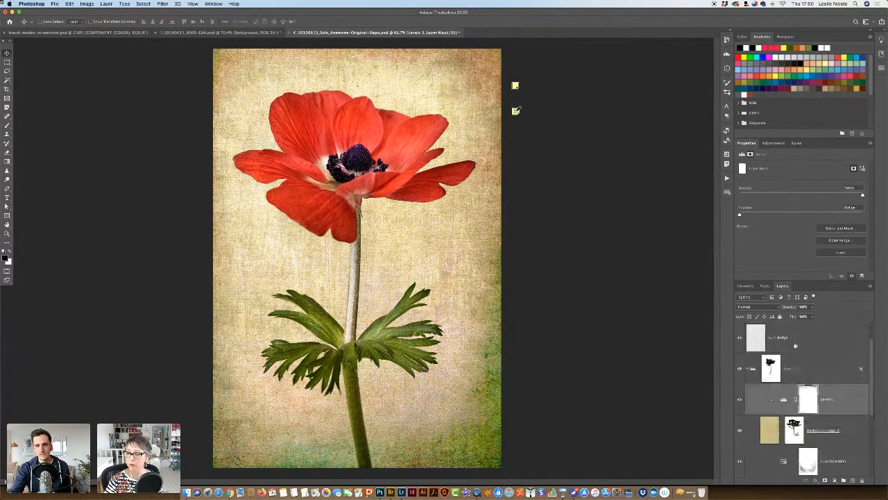
pyautogui.click(747, 369)
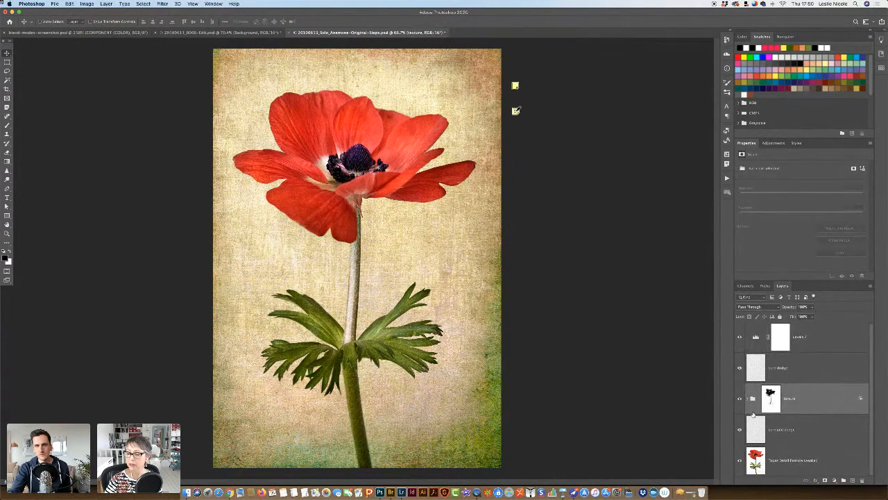
pyautogui.click(750, 401)
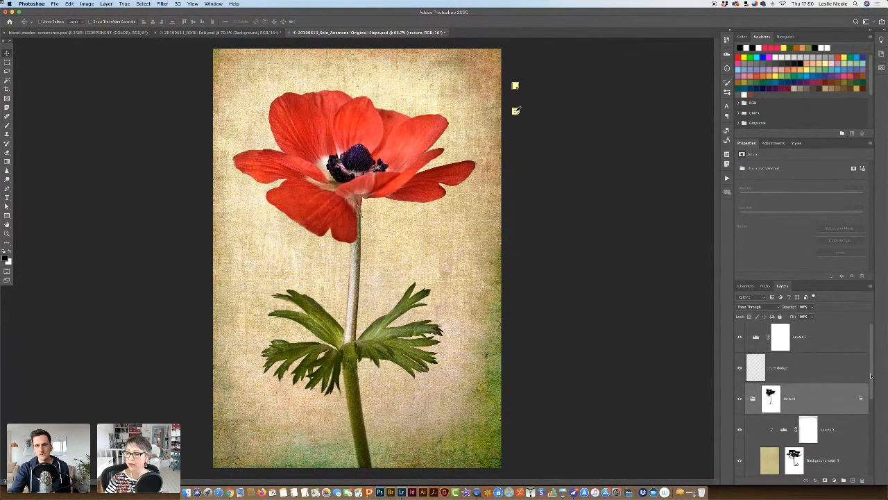
# - Look through the layers above and inside the texture group, collapsing the group and expanding it again
pyautogui.scroll(-3, 871, 376)
pyautogui.scroll(3, 870, 361)
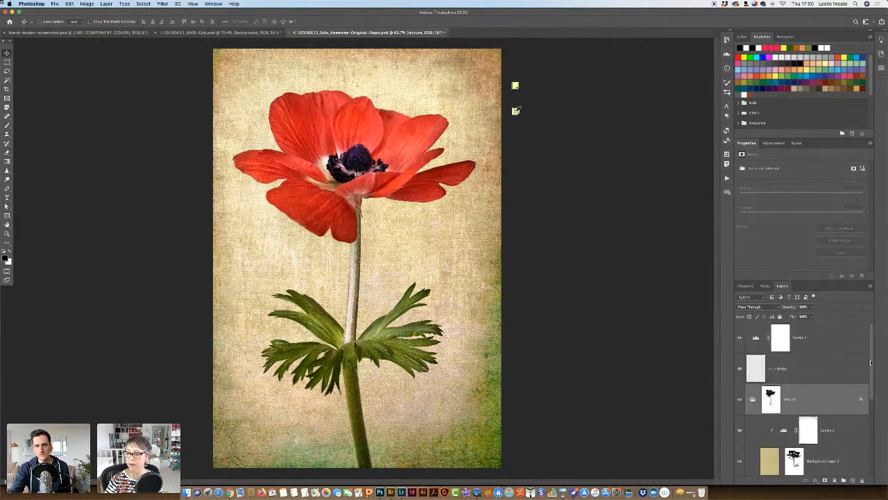
pyautogui.click(748, 400)
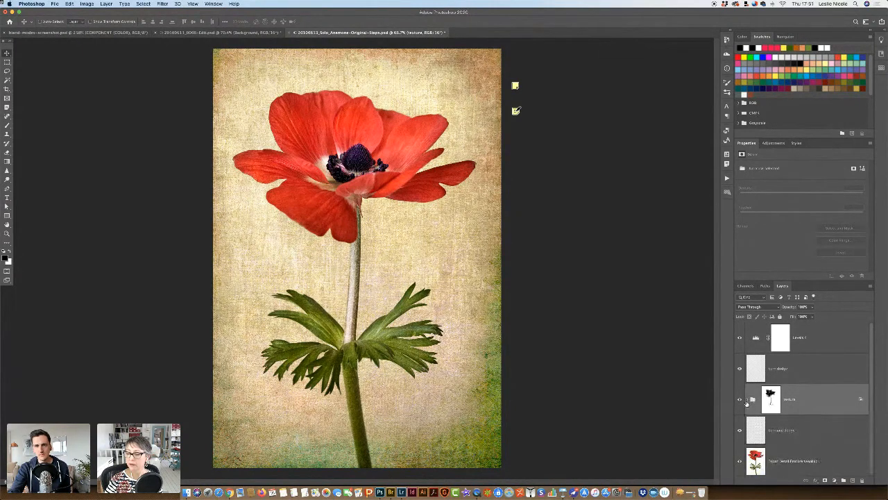
pyautogui.click(747, 400)
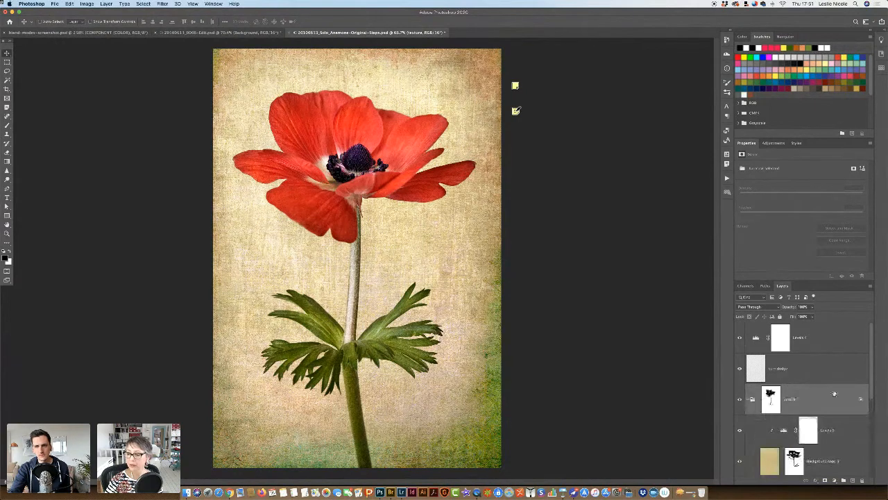
pyautogui.scroll(-3, 871, 399)
pyautogui.moveTo(871, 398); pyautogui.dragTo(833, 360)
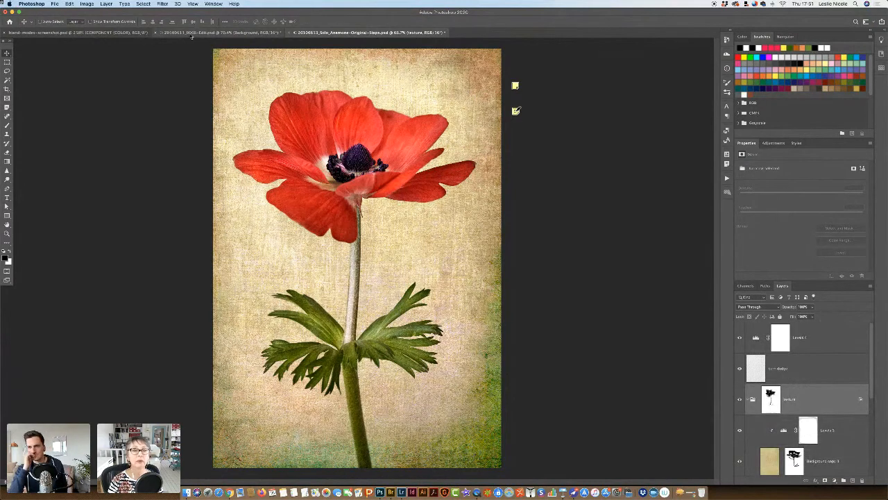
# - Switch to the anemone Edit document and inspect the Layer 2 texture and its clipped Levels 1 adjustment
pyautogui.click(219, 32)
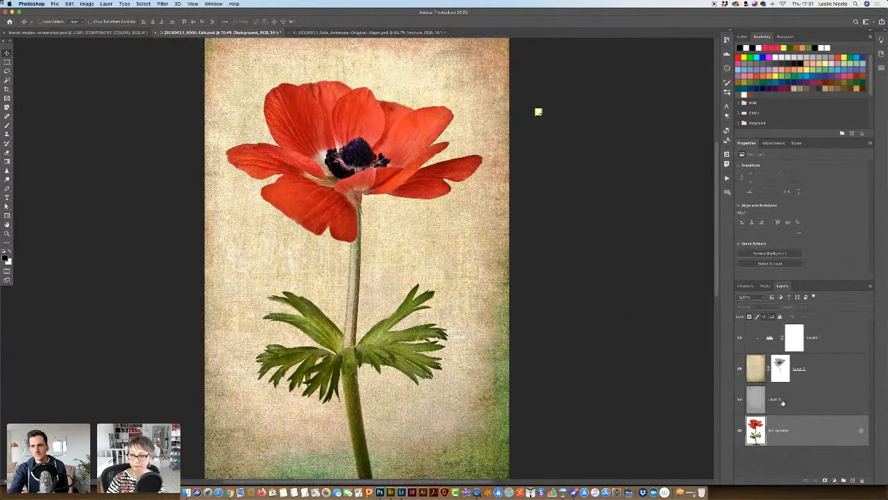
pyautogui.click(806, 379)
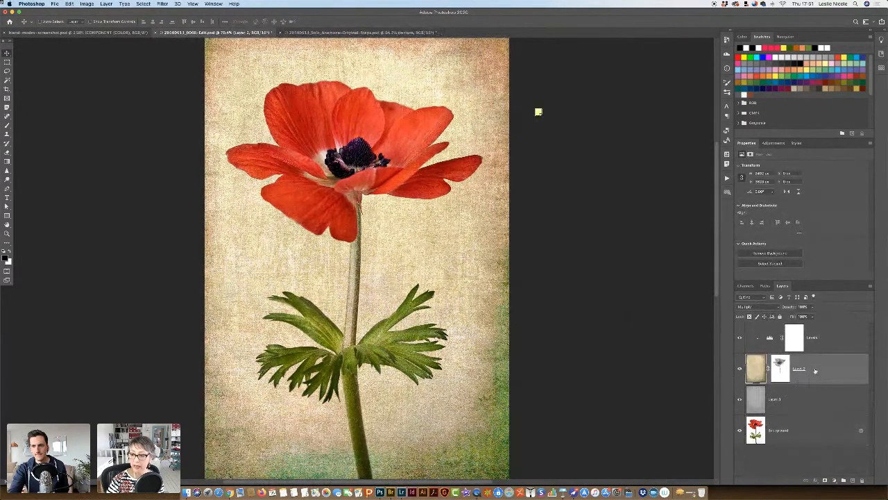
pyautogui.click(821, 335)
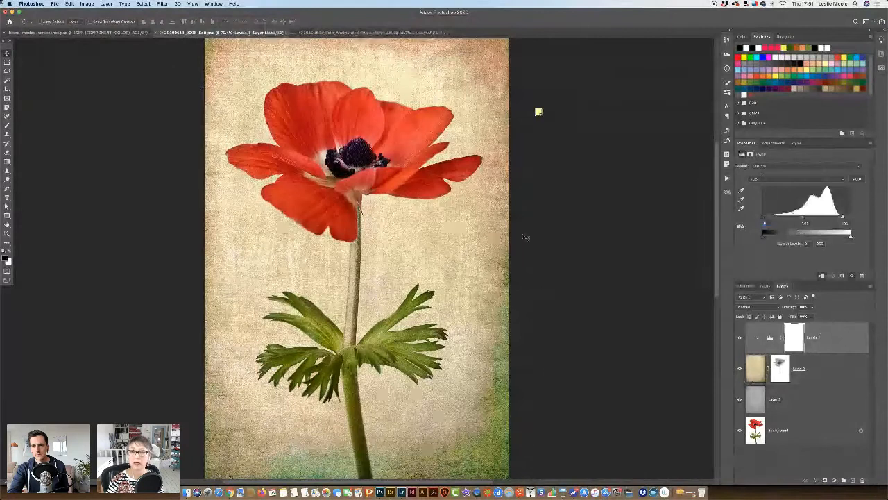
# - Copy the Background copy 3 texture layer and its clipped Levels 3 adjustment from the Original-Steps document into the Edit document
pyautogui.click(361, 32)
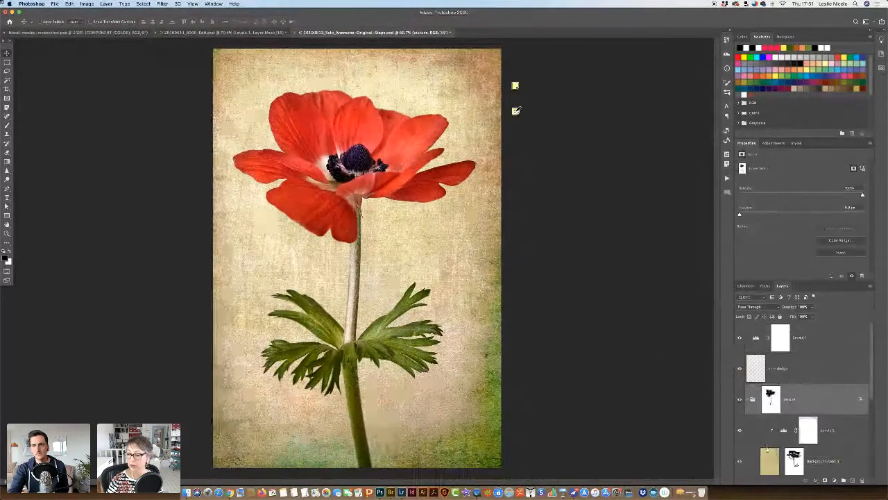
pyautogui.click(780, 459)
pyautogui.keyDown('shift'); pyautogui.click(782, 428); pyautogui.keyUp('shift')
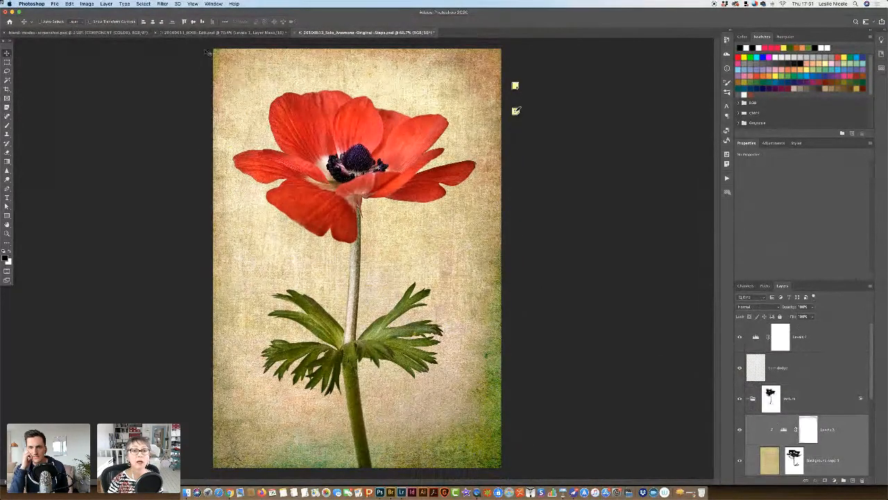
pyautogui.moveTo(212, 33); pyautogui.dragTo(213, 43)
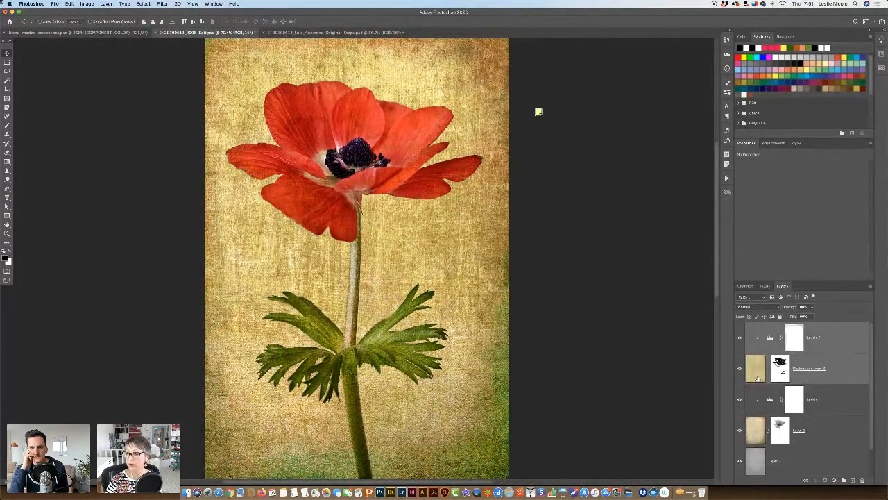
# - Inspect the copied Background copy 3 texture and the Levels 1 adjustment, and delete the copied texture with its clipped Levels 3 adjustment
pyautogui.click(759, 379)
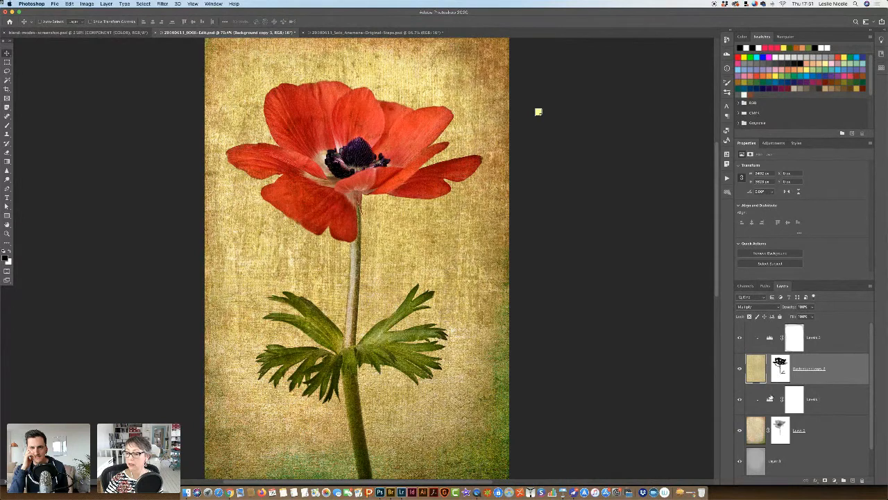
pyautogui.click(769, 401)
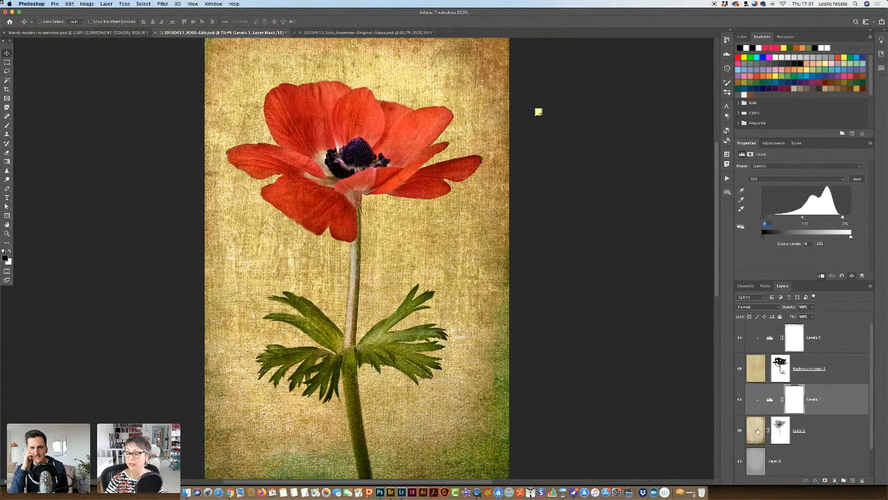
pyautogui.click(798, 369)
pyautogui.keyDown('shift'); pyautogui.click(822, 343); pyautogui.keyUp('shift')
pyautogui.moveTo(853, 375); pyautogui.dragTo(861, 479)
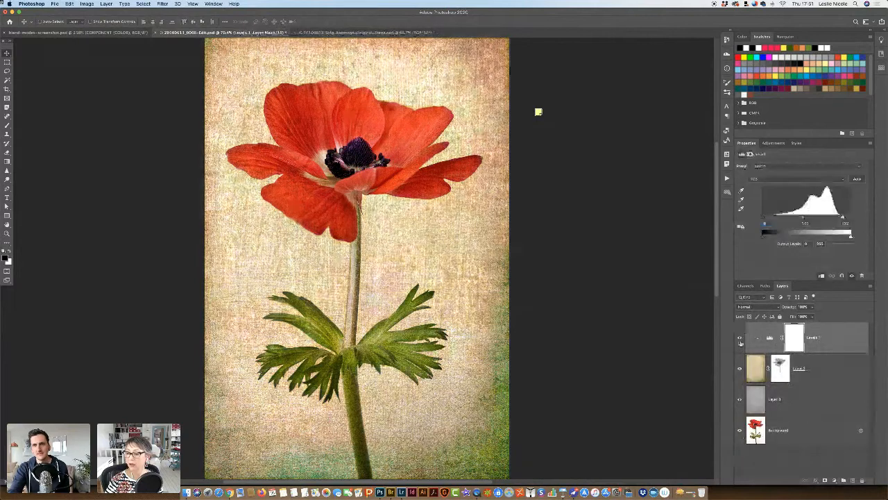
# - Group the Layer 2 texture with its clipped Levels 1 adjustment and name the group Textures
pyautogui.keyDown('shift'); pyautogui.click(820, 371); pyautogui.keyUp('shift')
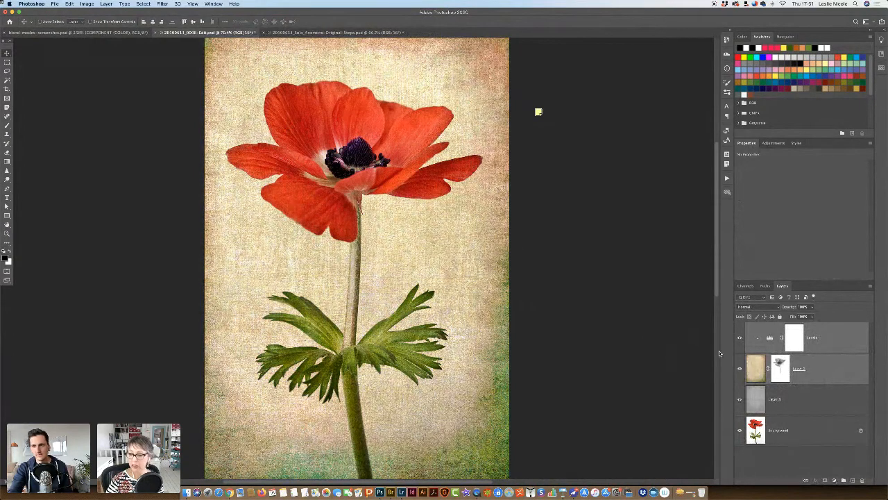
pyautogui.click(820, 345)
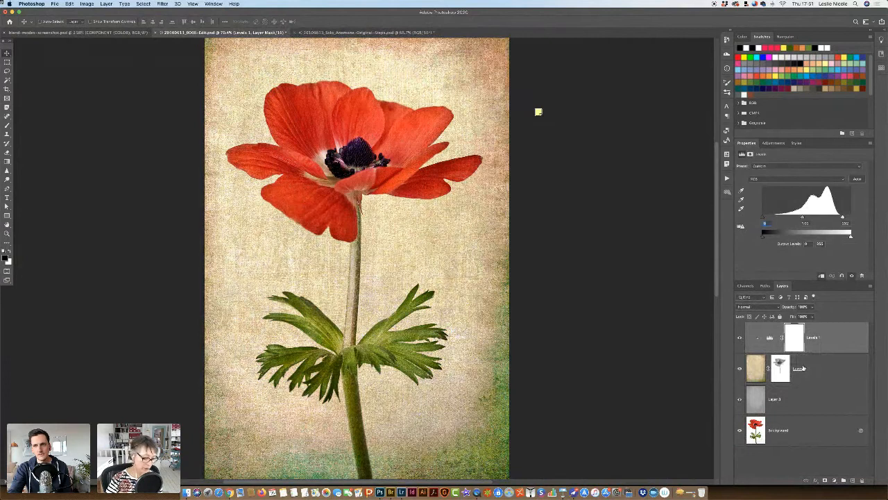
pyautogui.click(819, 376)
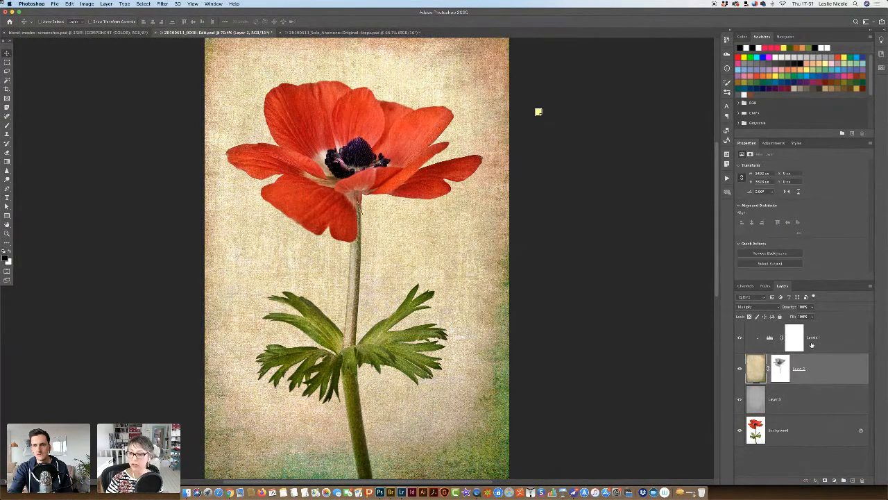
pyautogui.keyDown('shift'); pyautogui.click(813, 342); pyautogui.keyUp('shift')
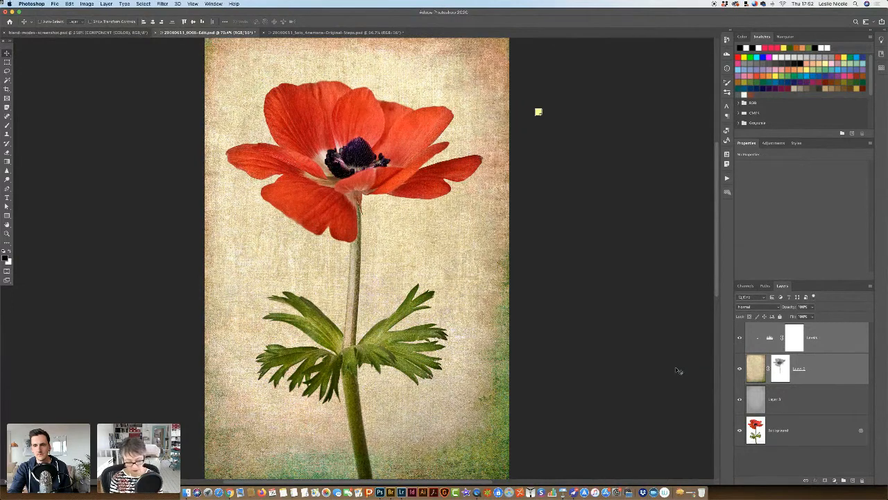
pyautogui.press('super+g')
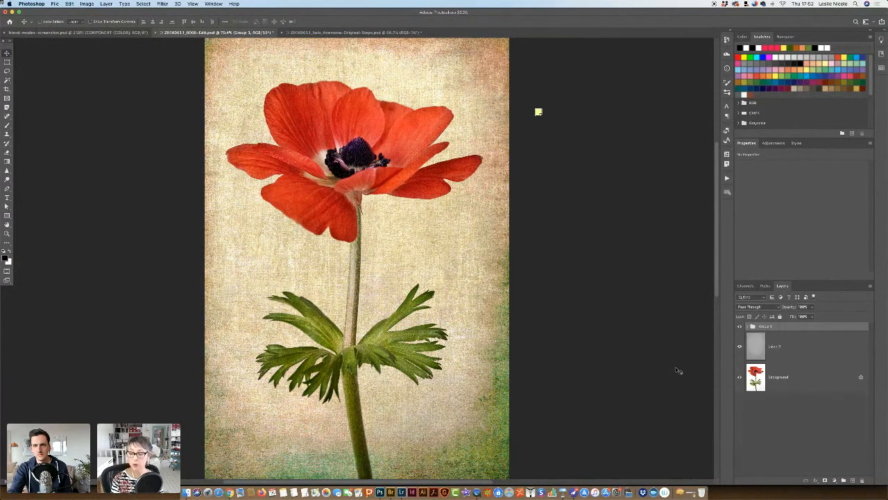
pyautogui.doubleClick(763, 326)
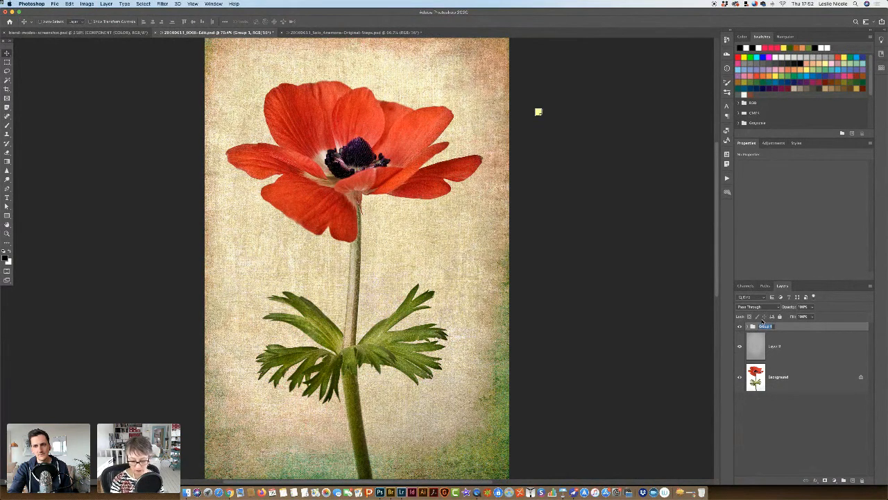
pyautogui.write('Textures')
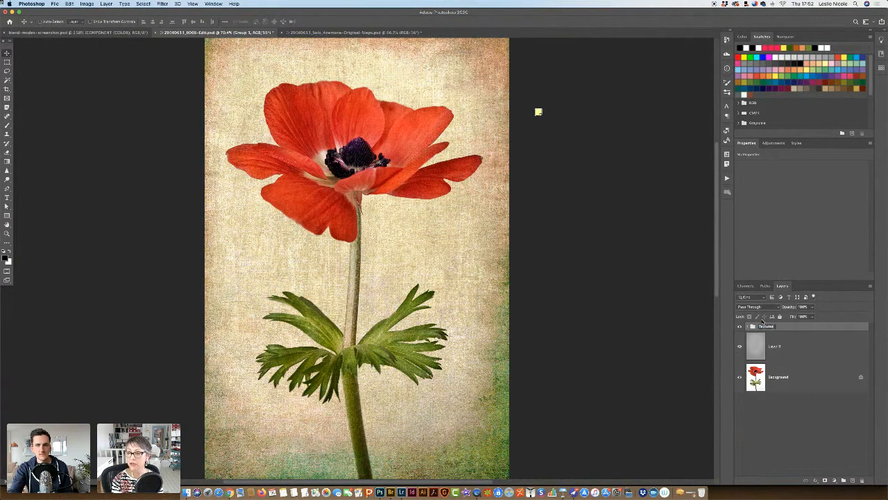
pyautogui.press('Return')
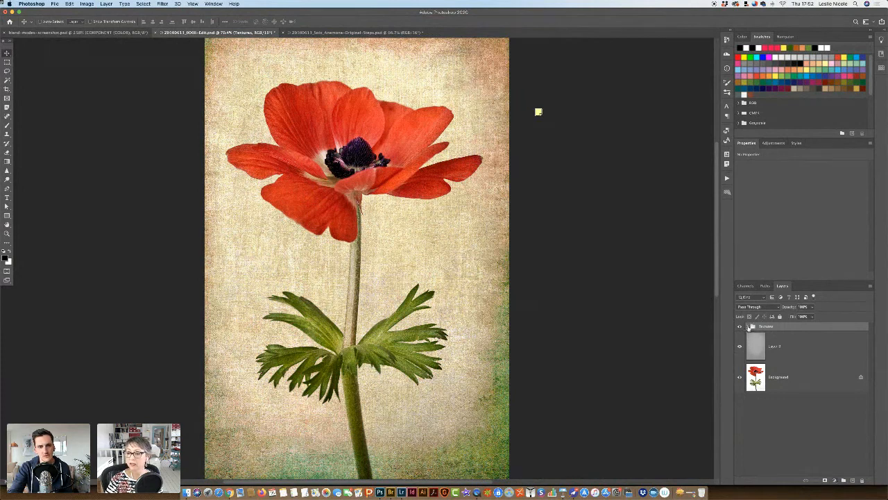
# - Expand the Textures group and add a white layer mask to the group itself
pyautogui.click(748, 327)
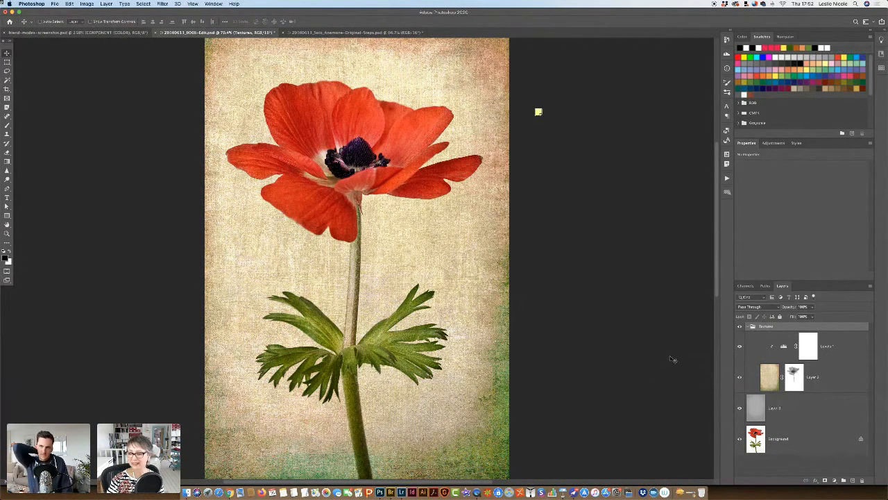
pyautogui.click(827, 374)
pyautogui.click(777, 327)
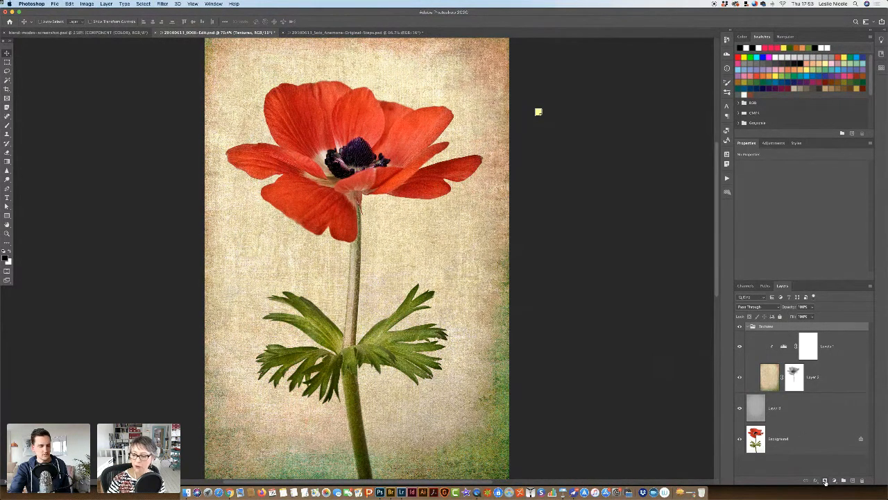
pyautogui.click(825, 480)
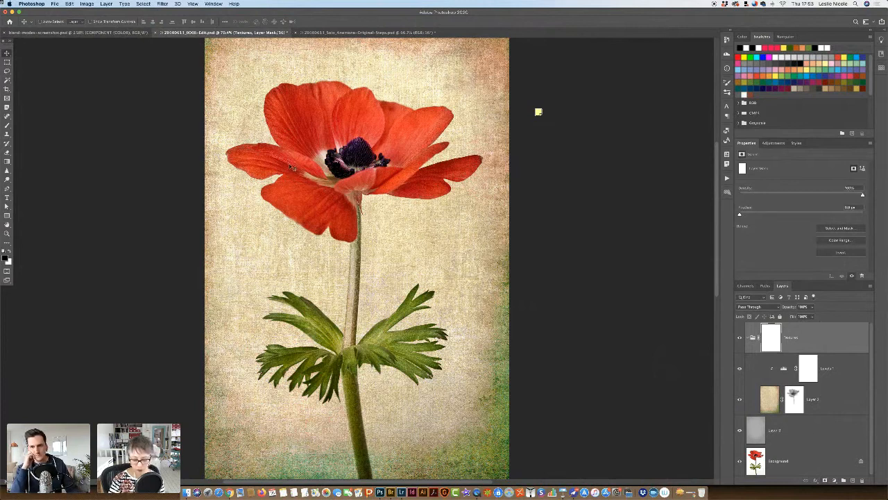
# - Paint in black with the Brush tool over the flower on the Textures group mask
pyautogui.press('b')
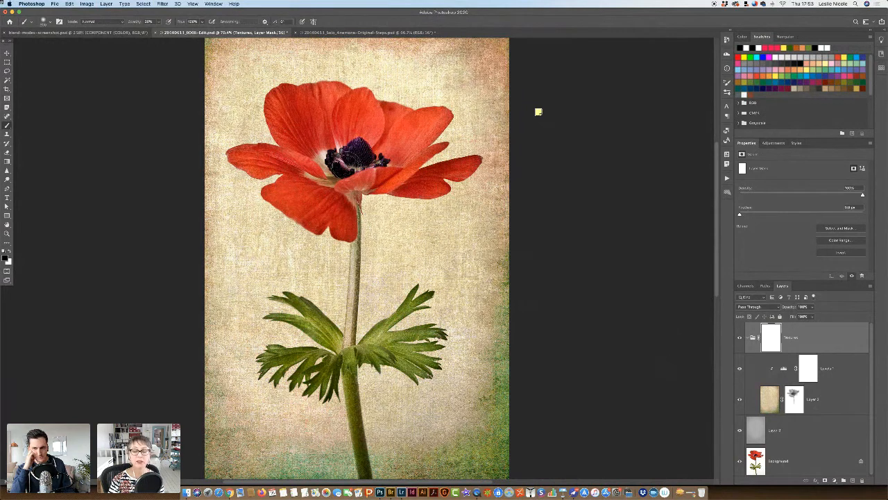
pyautogui.click(796, 403)
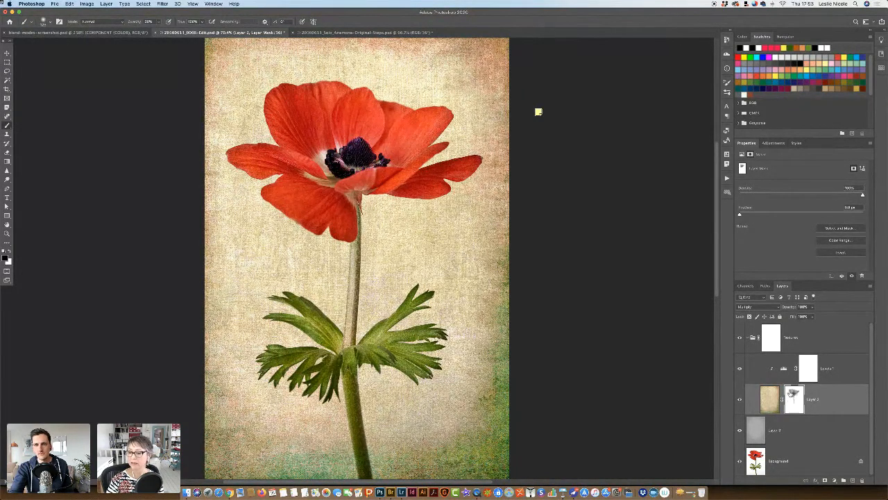
pyautogui.click(770, 347)
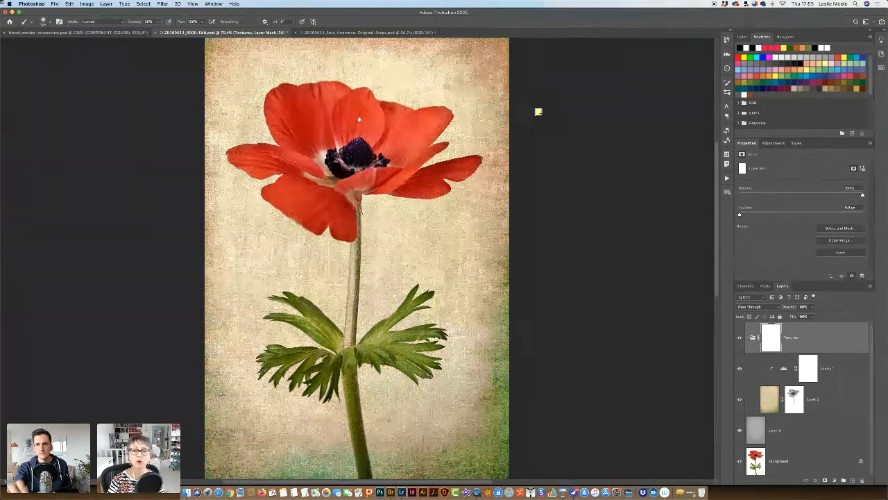
pyautogui.press('super+alt+r')
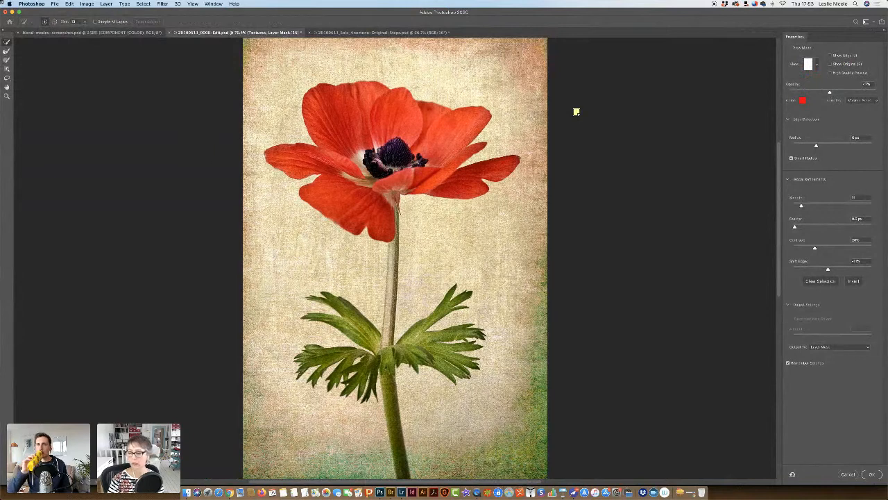
pyautogui.click(843, 473)
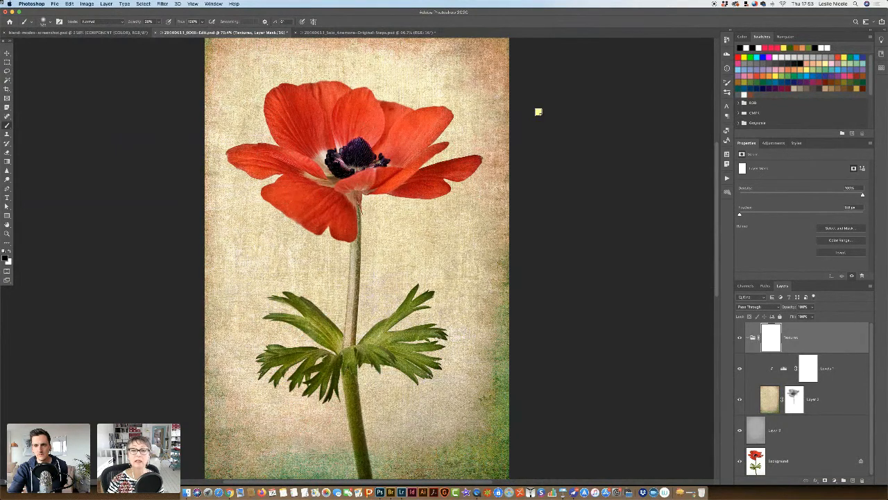
pyautogui.moveTo(416, 181); pyautogui.dragTo(420, 187)
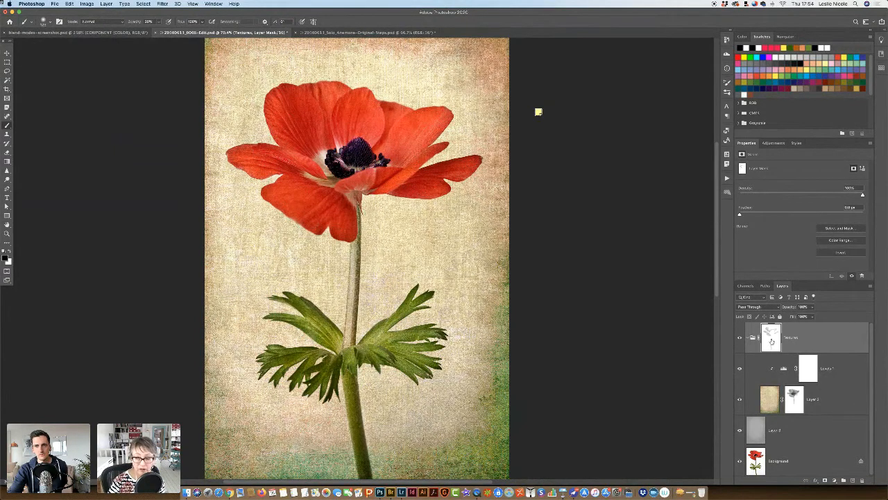
# - Compare the image with the Textures group mask switched off and on, and return to the Original-Steps document with the Move tool active
pyautogui.keyDown('shift'); pyautogui.click(774, 340); pyautogui.keyUp('shift')
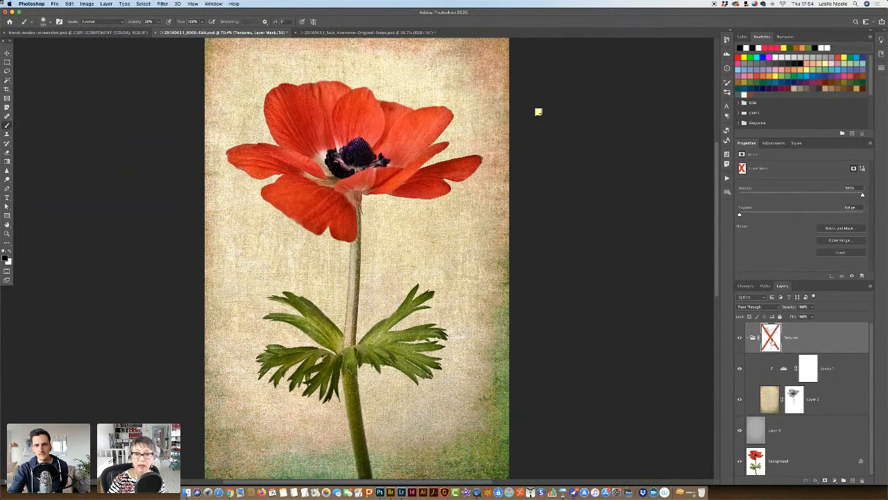
pyautogui.keyDown('shift'); pyautogui.click(773, 341); pyautogui.keyUp('shift')
pyautogui.keyDown('shift'); pyautogui.click(773, 341); pyautogui.keyUp('shift')
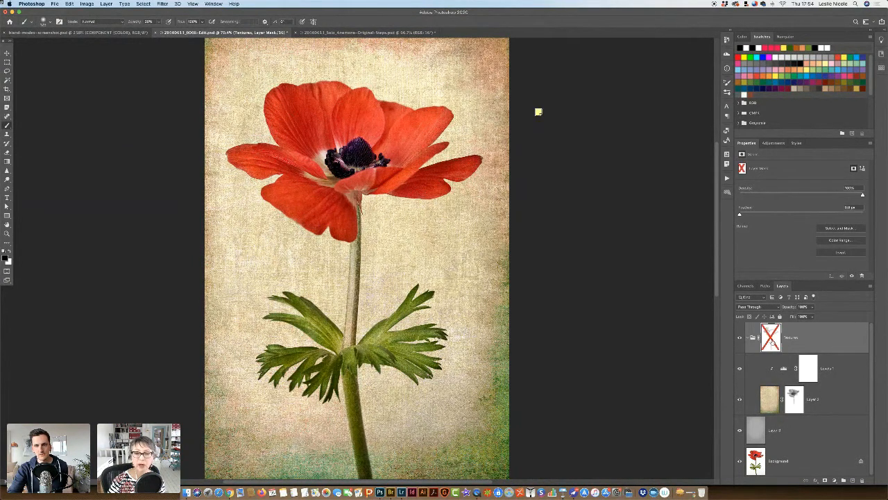
pyautogui.keyDown('shift'); pyautogui.click(772, 342); pyautogui.keyUp('shift')
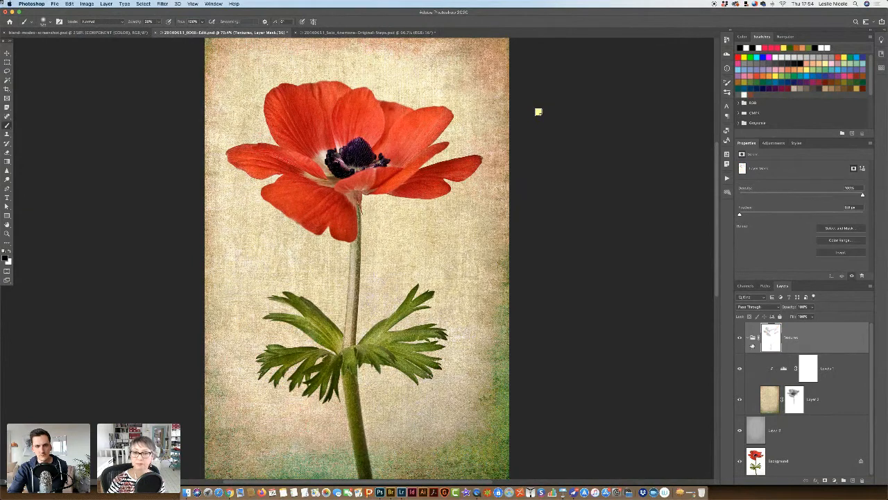
pyautogui.press('v')
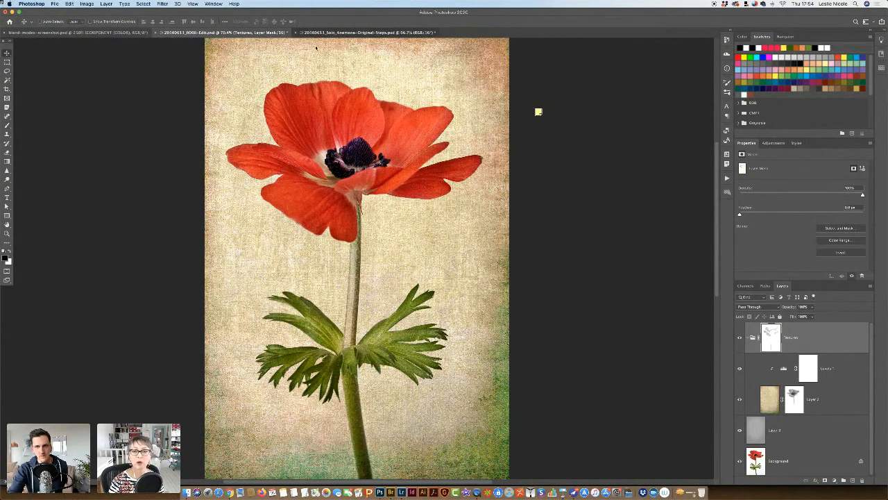
pyautogui.hotkey('ctrl', 'Tab')
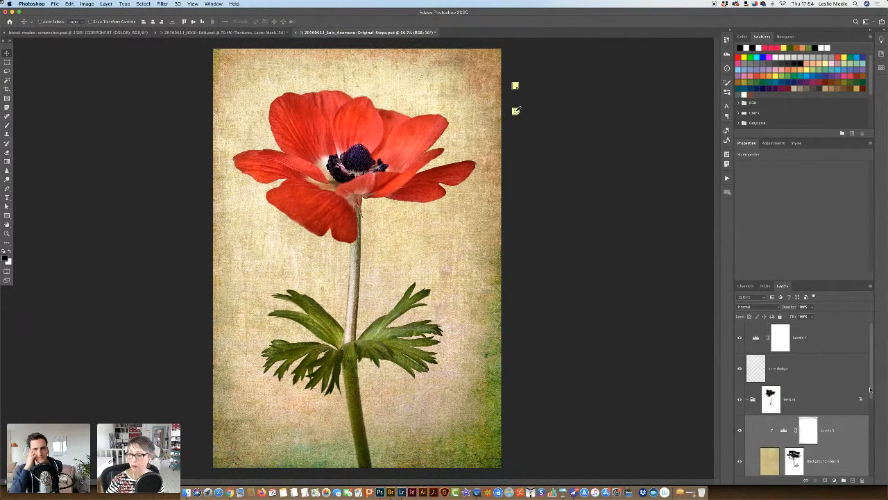
# - Look through the texture and clipped adjustment layers inside the texture group and select the group's layer mask
pyautogui.scroll(-4, 860, 417)
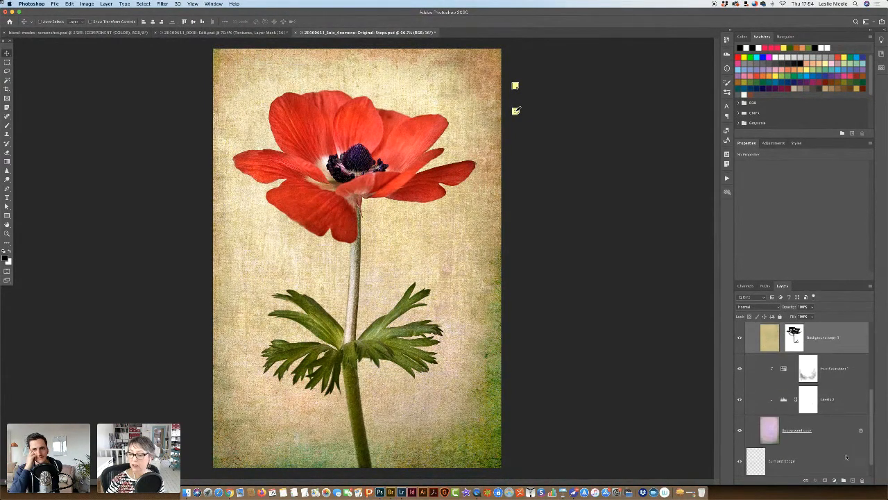
pyautogui.scroll(1, 860, 417)
pyautogui.scroll(-2, 864, 413)
pyautogui.scroll(1, 867, 418)
pyautogui.scroll(2, 870, 409)
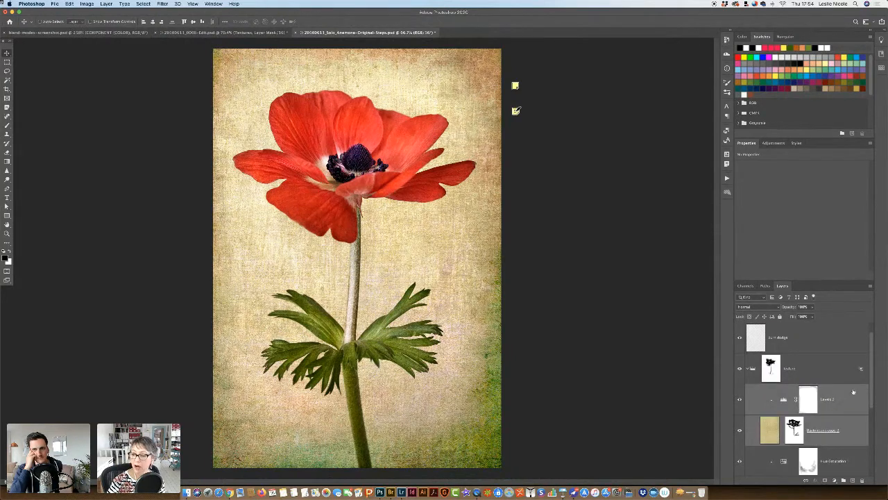
pyautogui.click(772, 374)
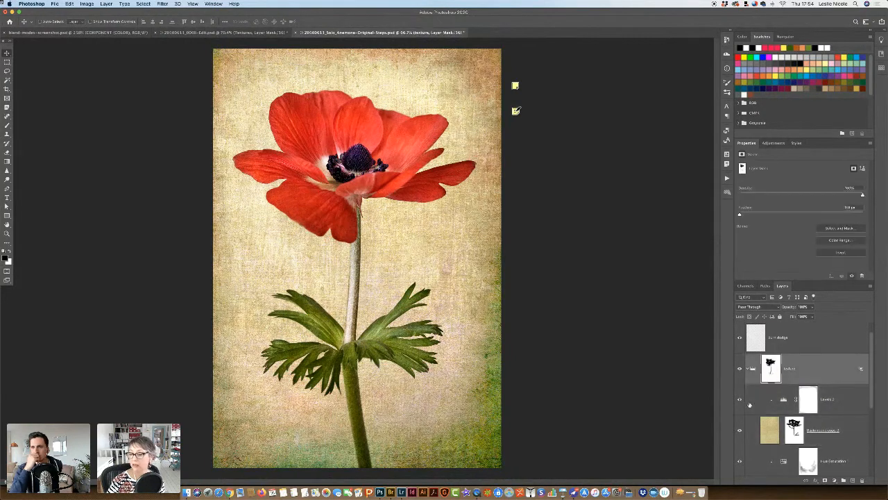
# - Collapse the texture group to view the layer stack, and expand it again to show its contents
pyautogui.click(748, 369)
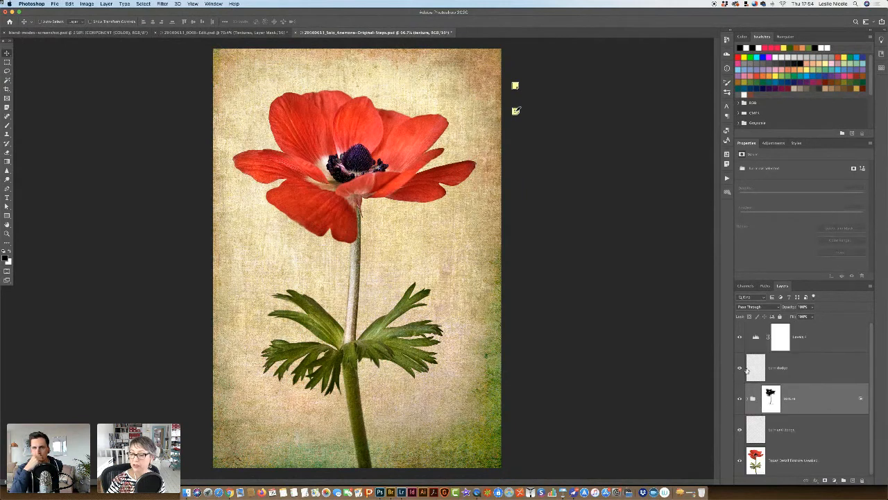
pyautogui.click(746, 398)
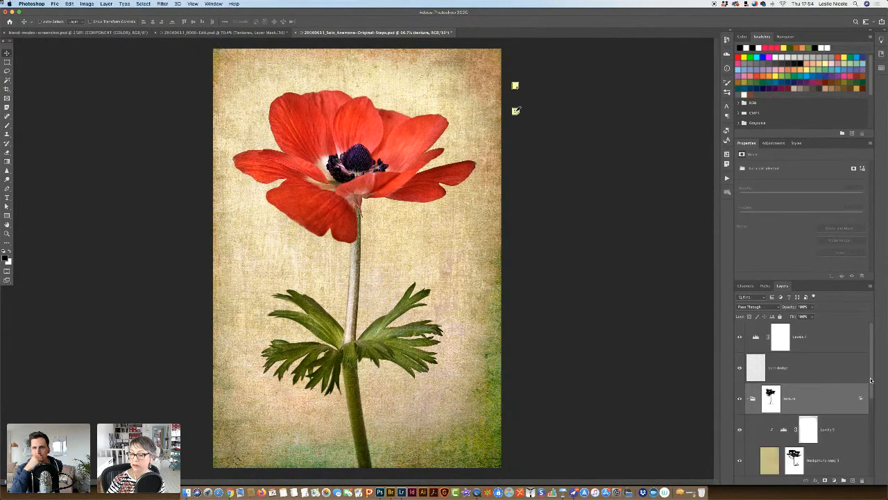
pyautogui.moveTo(871, 380); pyautogui.dragTo(858, 399)
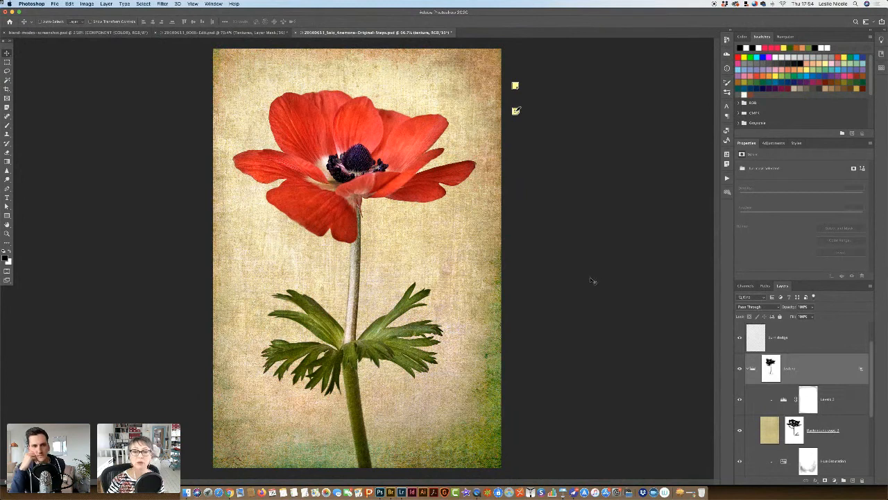